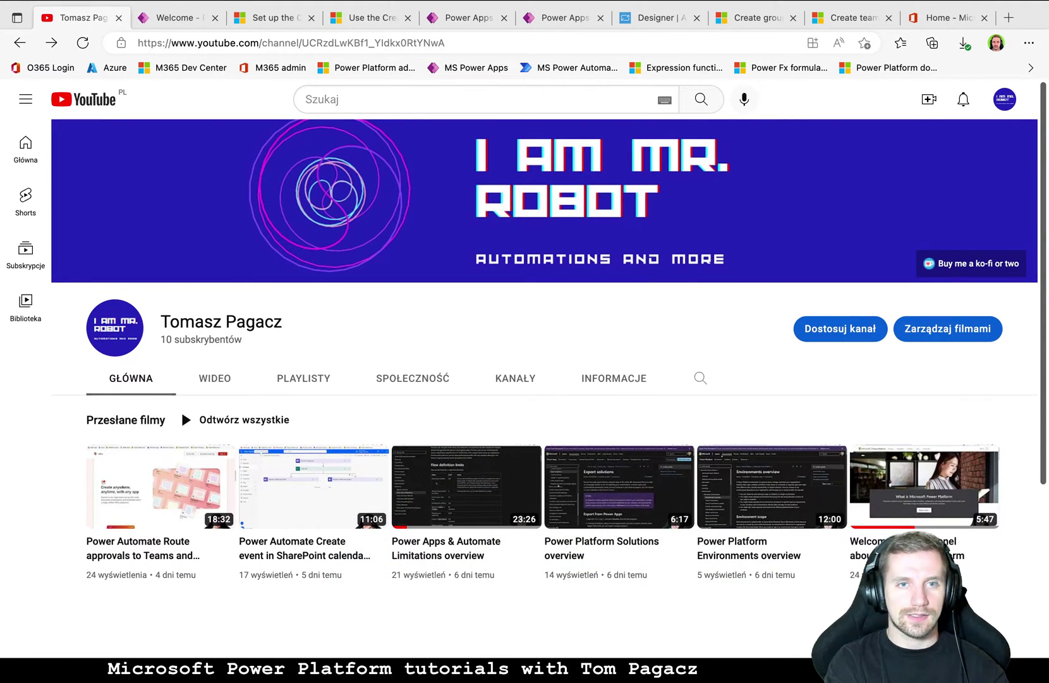
# Review the 'Set up the Creator Kit' documentation and its page-link QR code
pyautogui.click(194, 21)
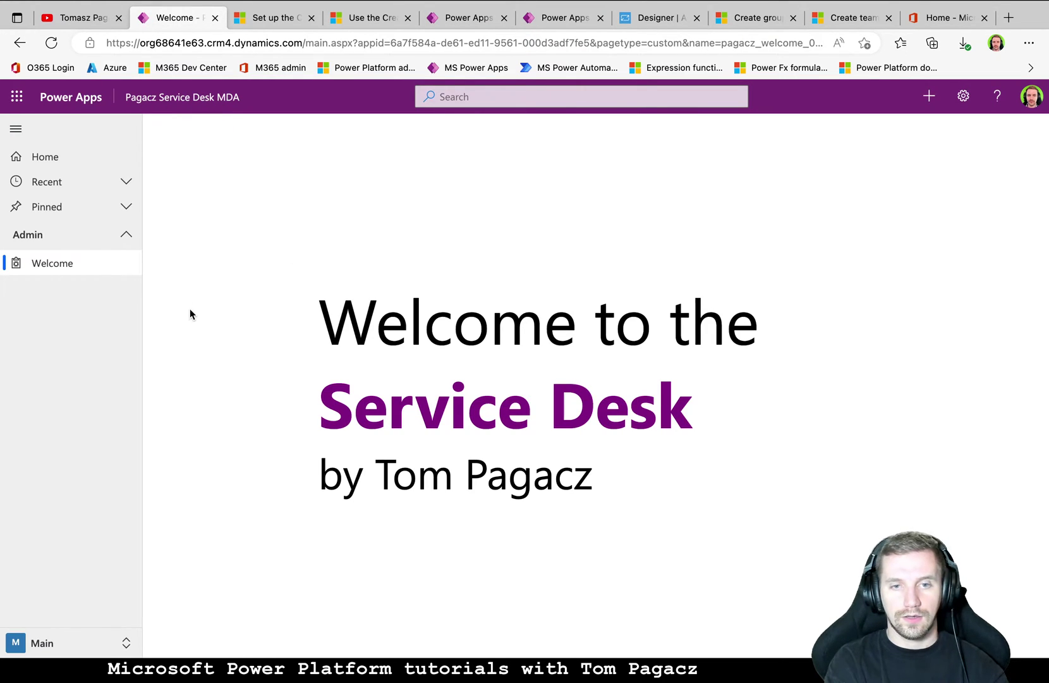
pyautogui.click(266, 18)
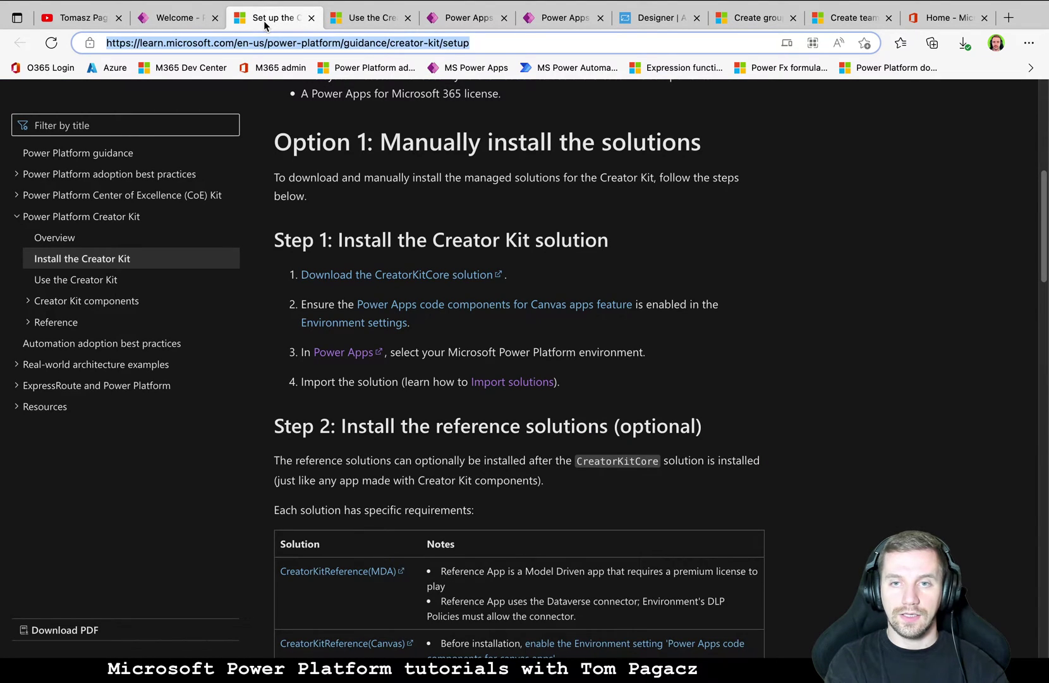
pyautogui.click(813, 43)
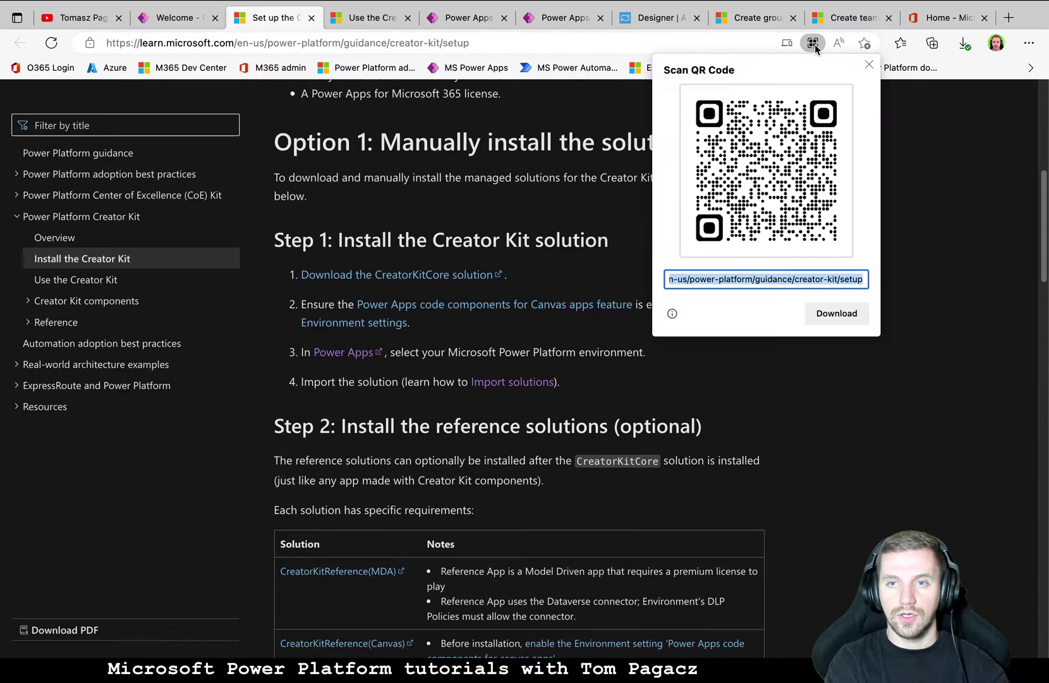
pyautogui.click(903, 122)
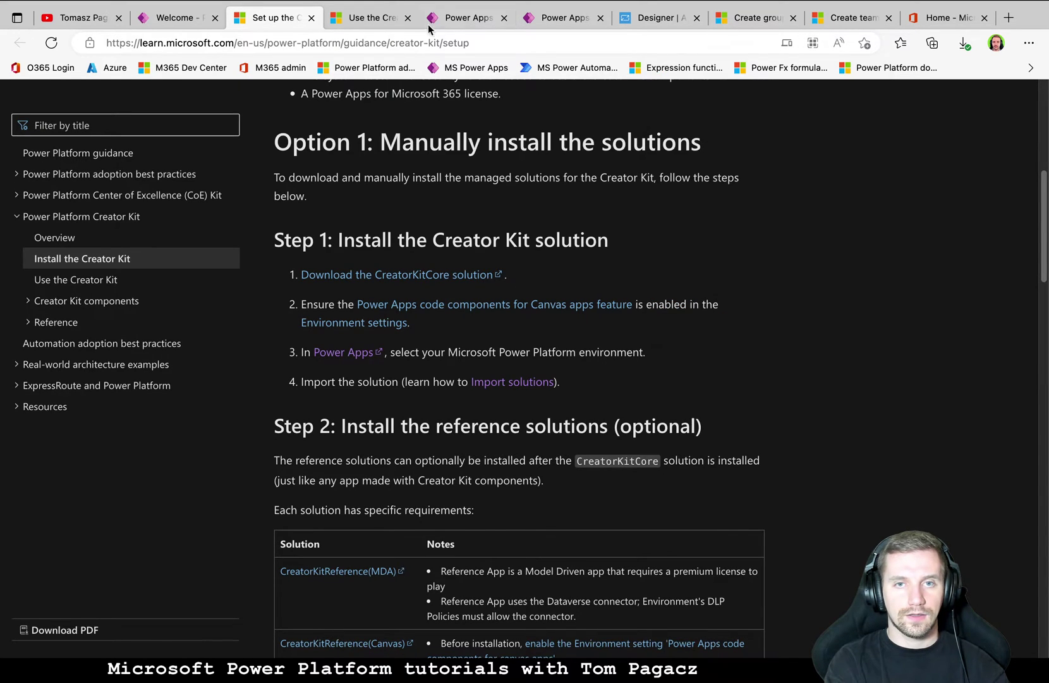
# View the 'Use the Creator Kit' guide's QR code, then return to the Service Desk welcome page
pyautogui.click(364, 19)
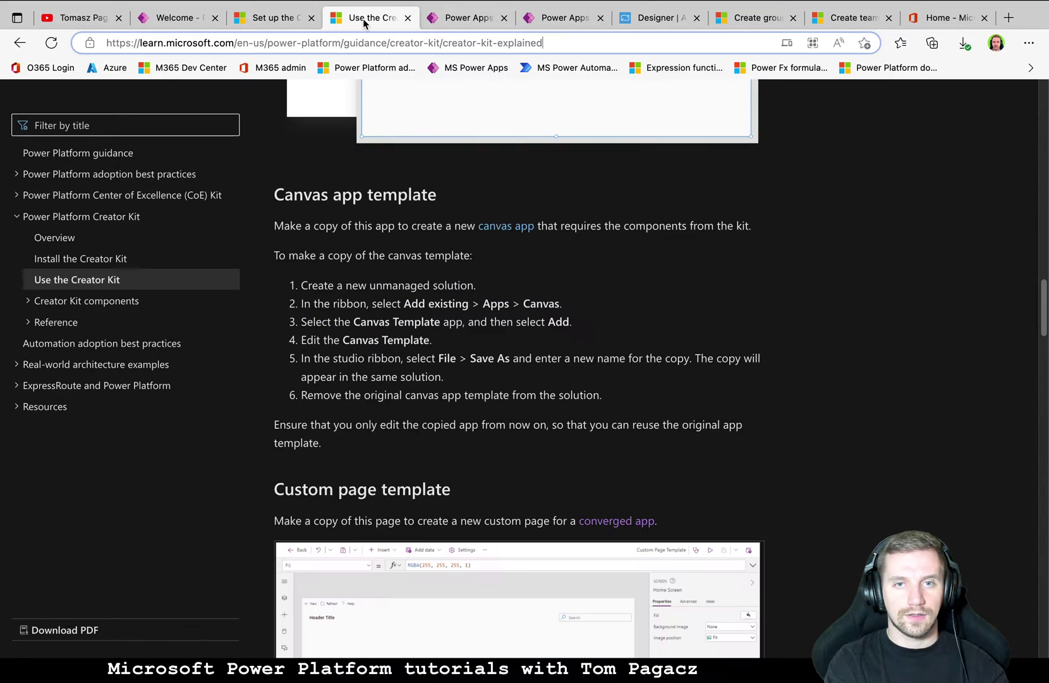
pyautogui.click(813, 43)
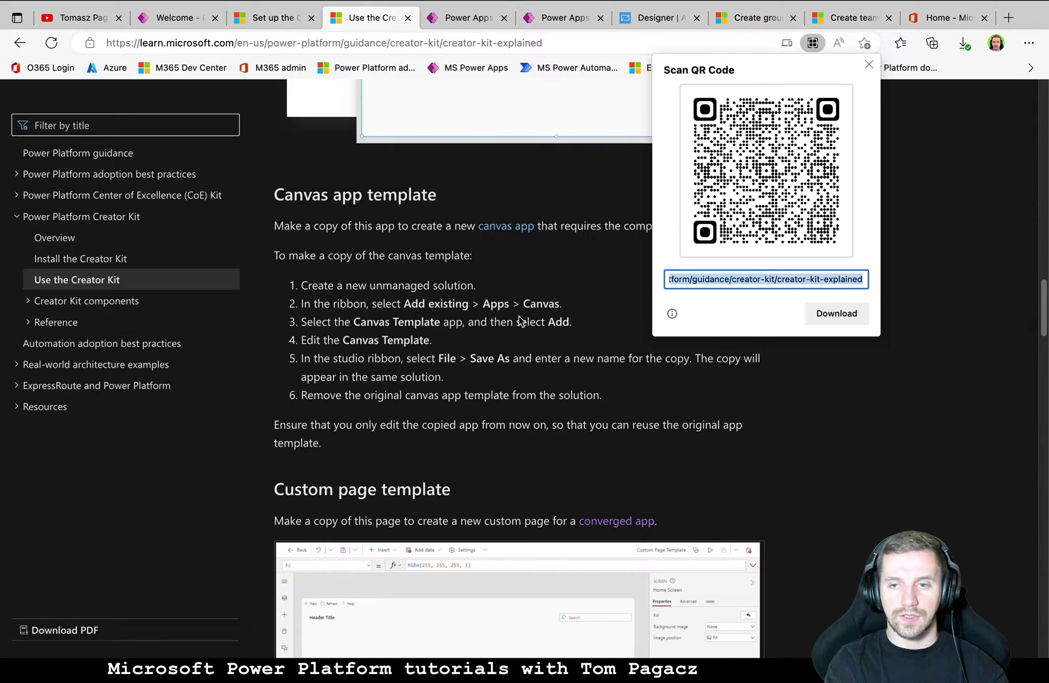
pyautogui.click(161, 24)
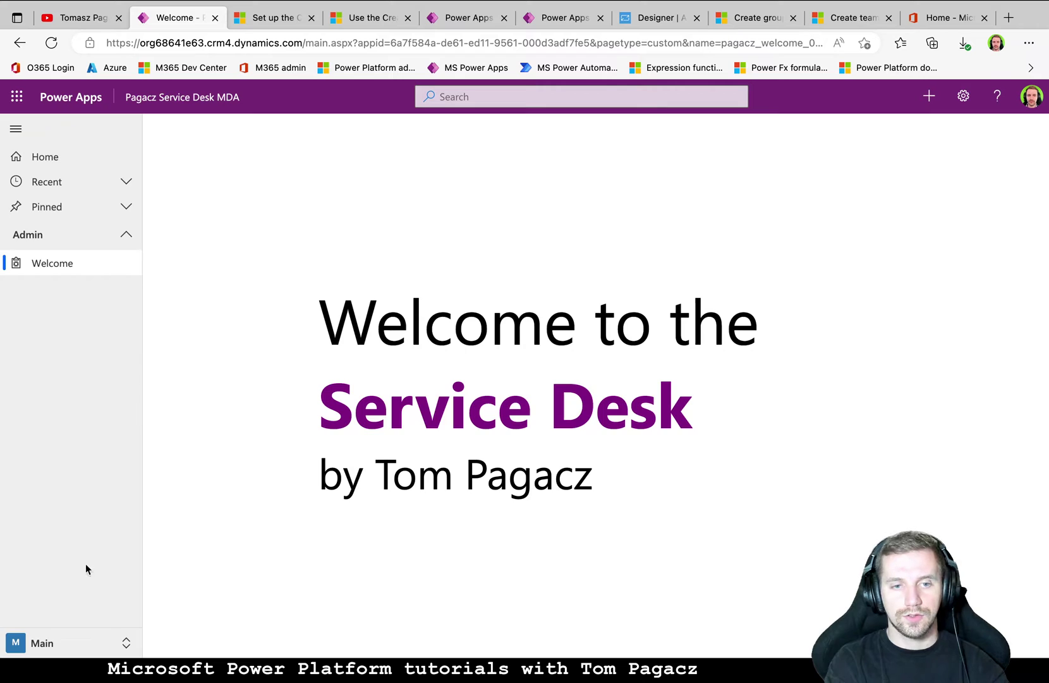
# Switch to the Azure Active Directory area and go to the solution overview
pyautogui.click(74, 644)
pyautogui.click(59, 598)
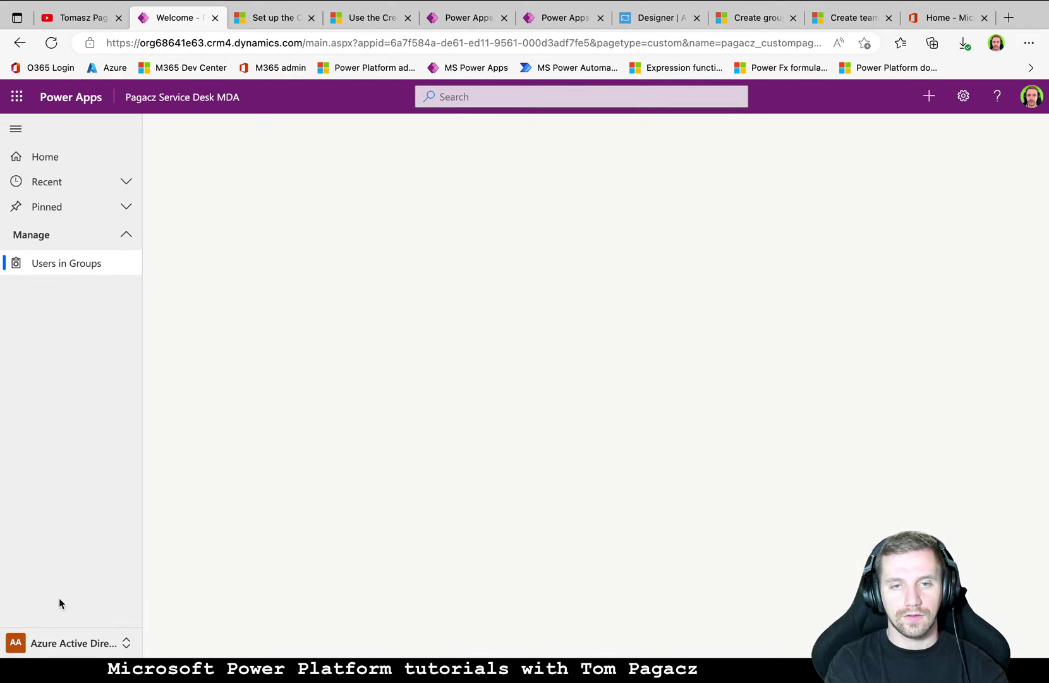
pyautogui.click(459, 25)
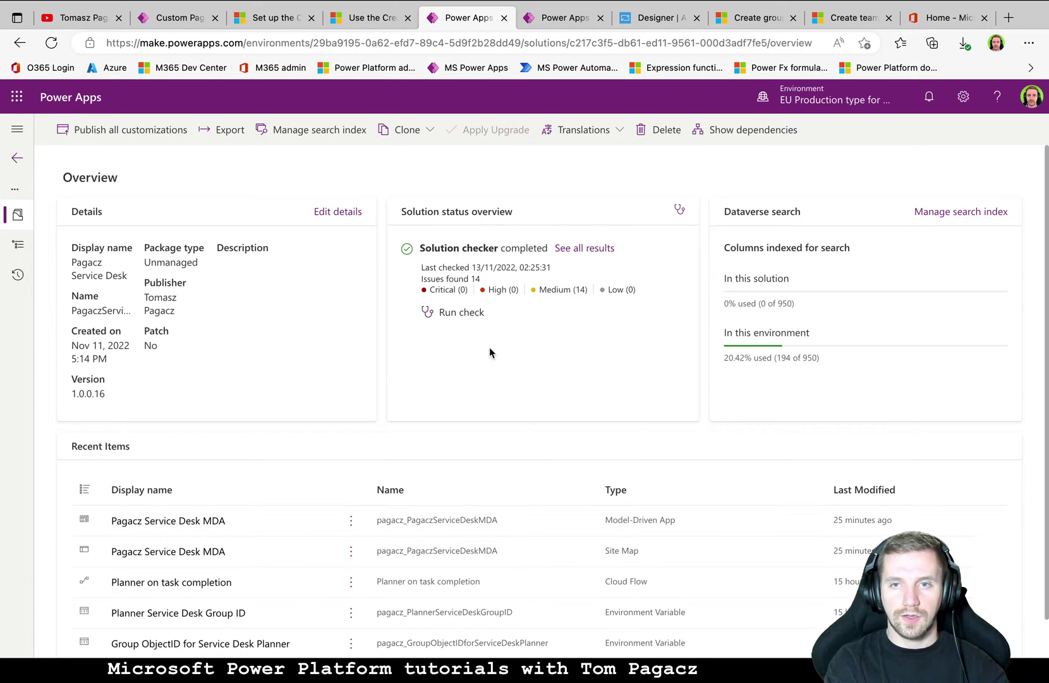
# Check the available environments, then list all objects in the Pagacz Service Desk solution
pyautogui.click(798, 100)
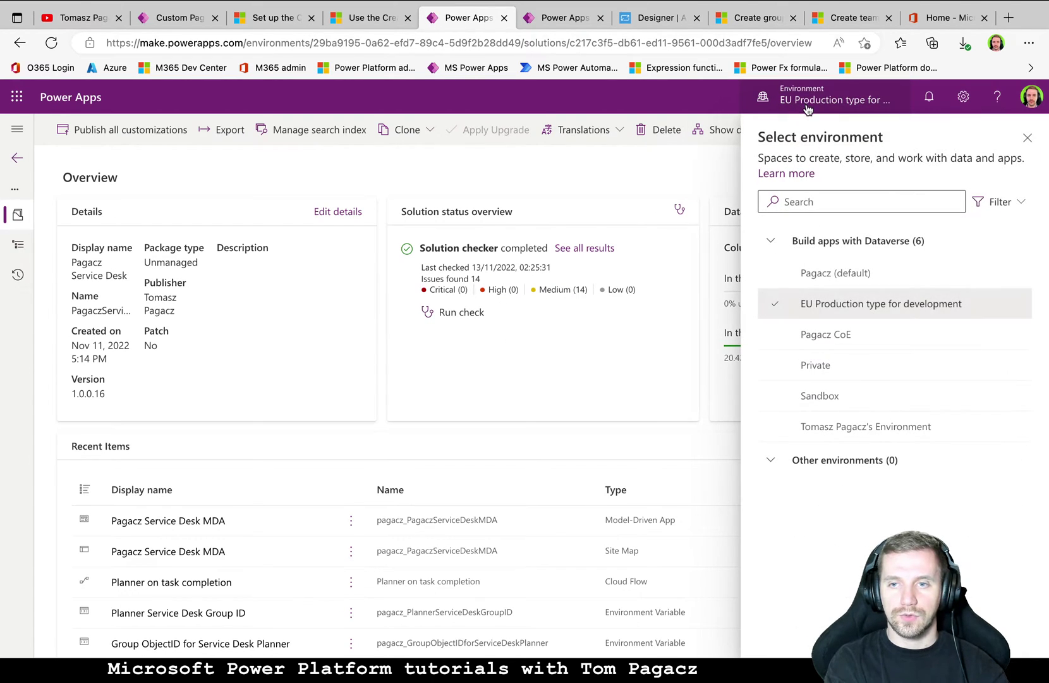
pyautogui.moveTo(871, 311)
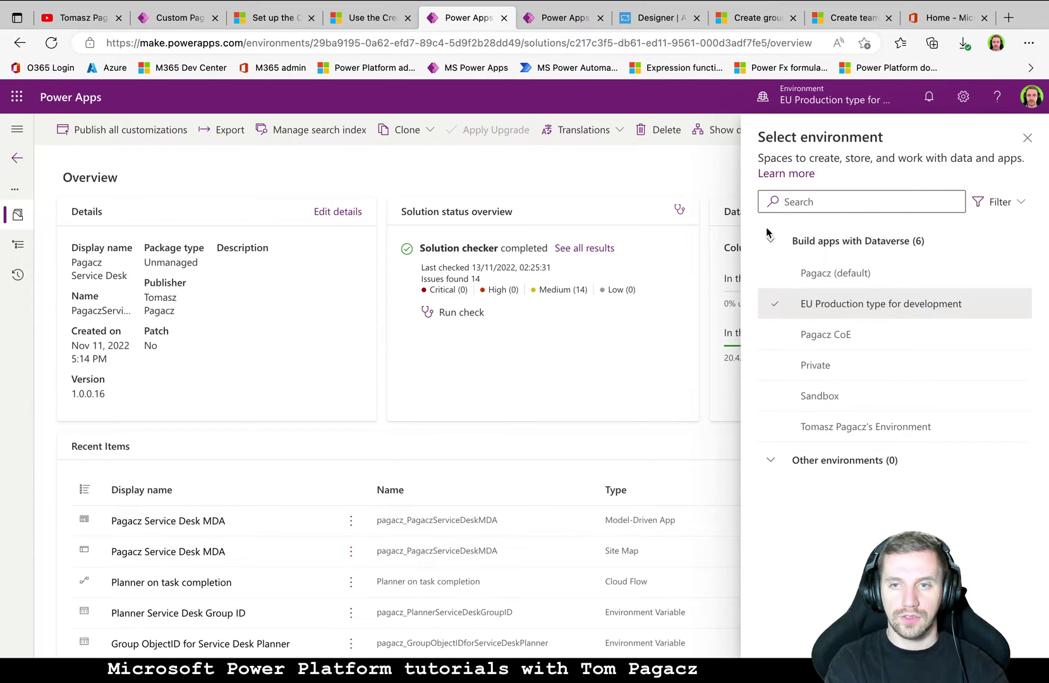
pyautogui.click(823, 98)
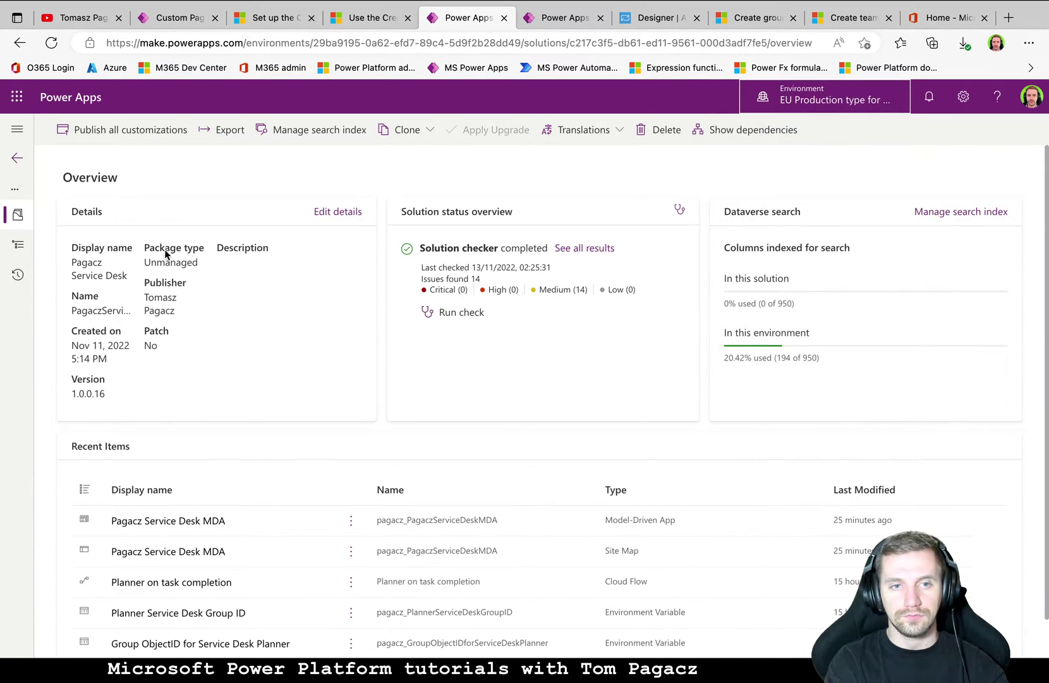
pyautogui.click(19, 245)
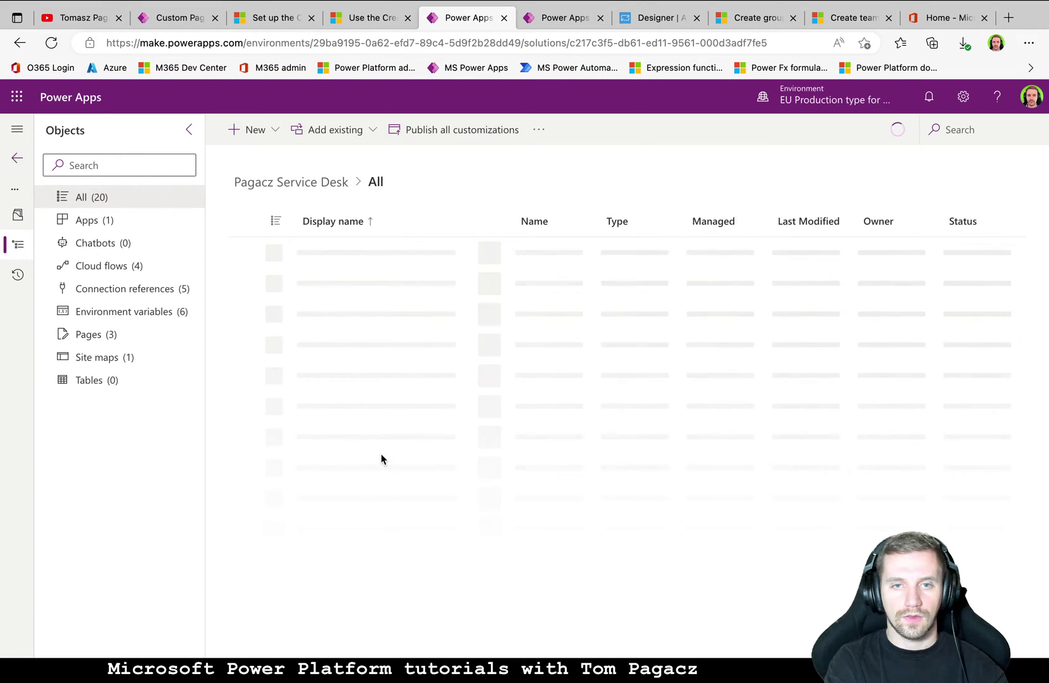
# Filter the solution to Cloud flows and open ONE OFF Establish Service Desk Components
pyautogui.click(100, 271)
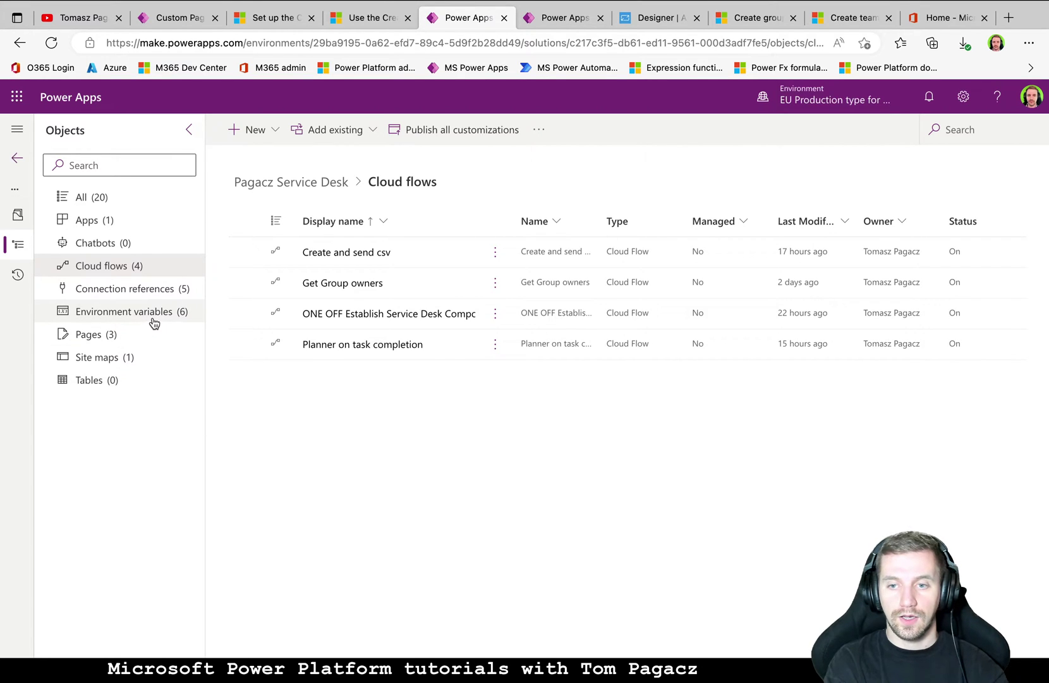
pyautogui.click(419, 318)
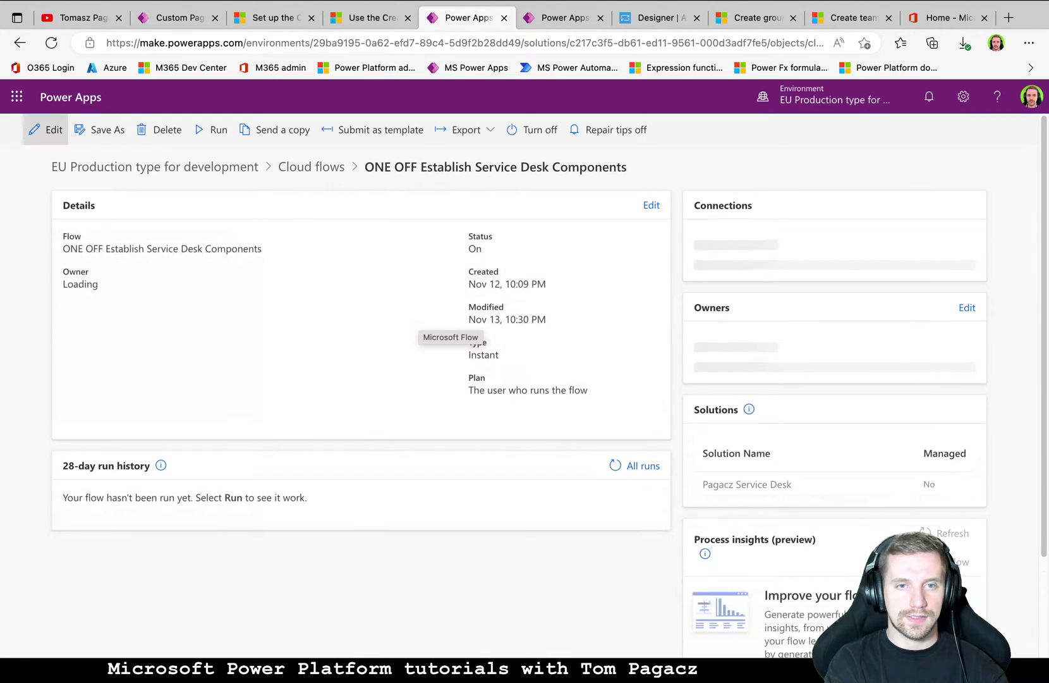
# Edit the flow and expand Manually trigger a flow, Get user profile (V2), Switch and the first Case
pyautogui.click(54, 130)
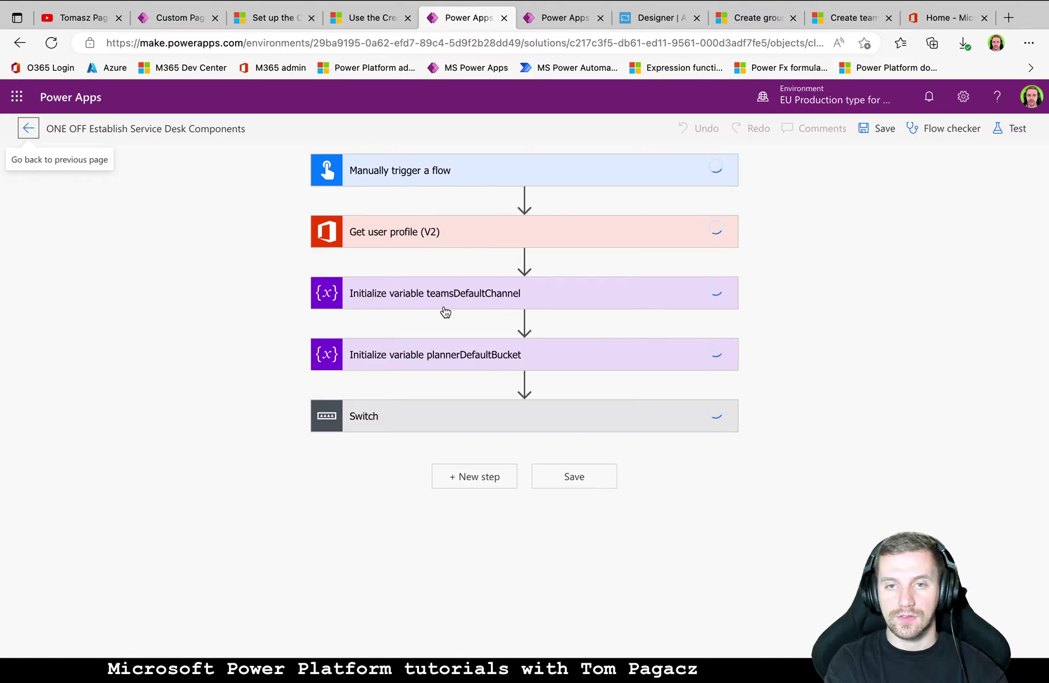
pyautogui.click(459, 170)
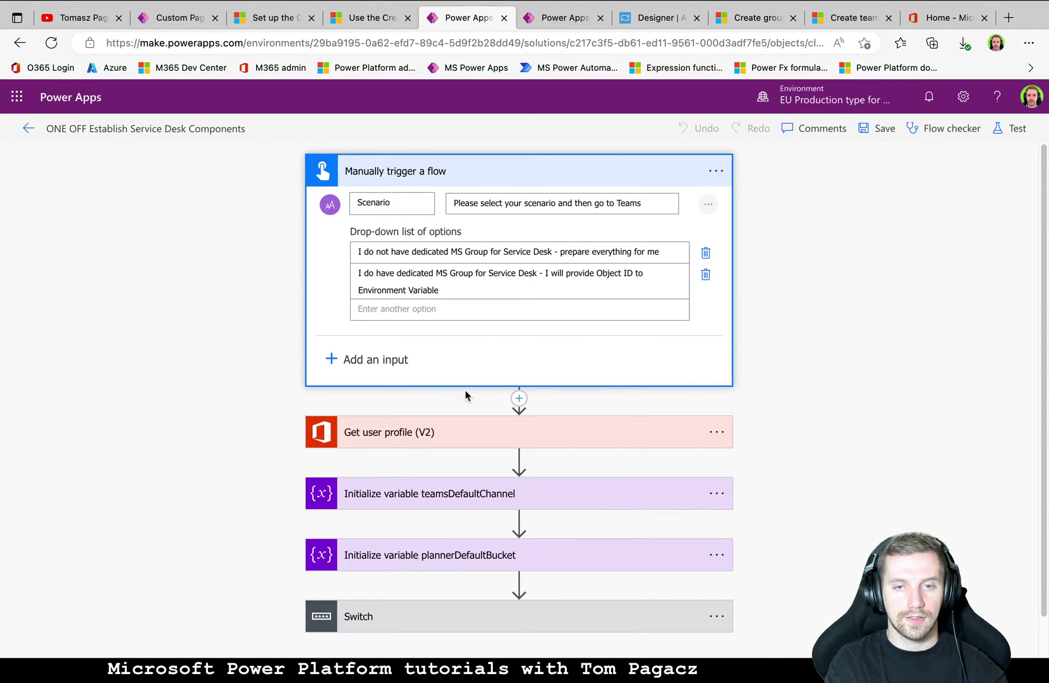
pyautogui.scroll(-1, 278, 442)
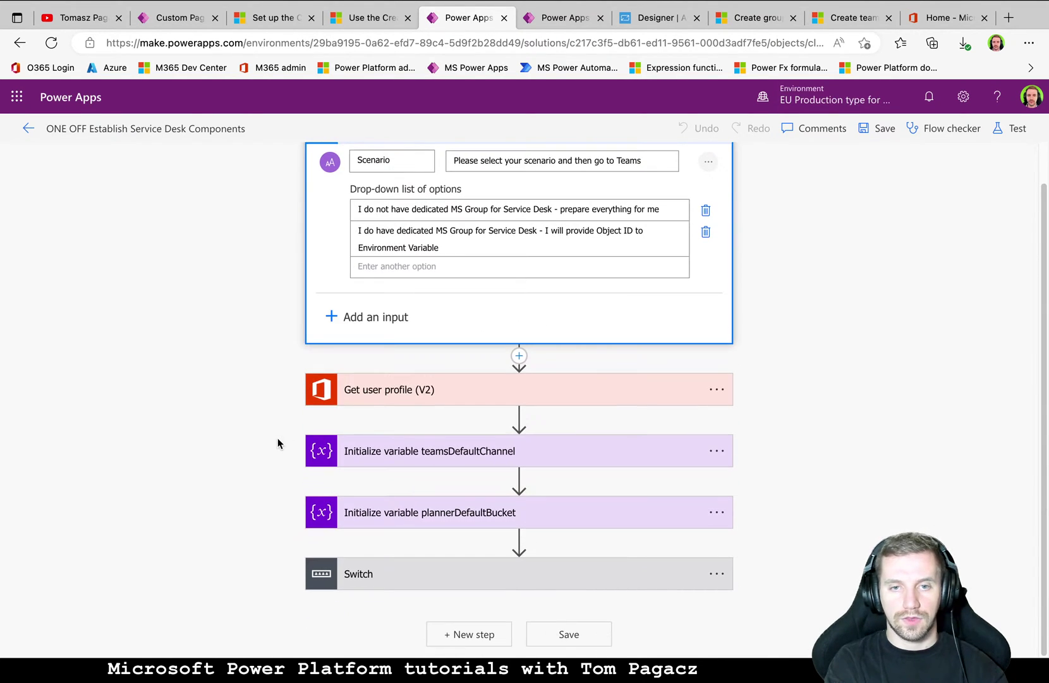
pyautogui.click(404, 406)
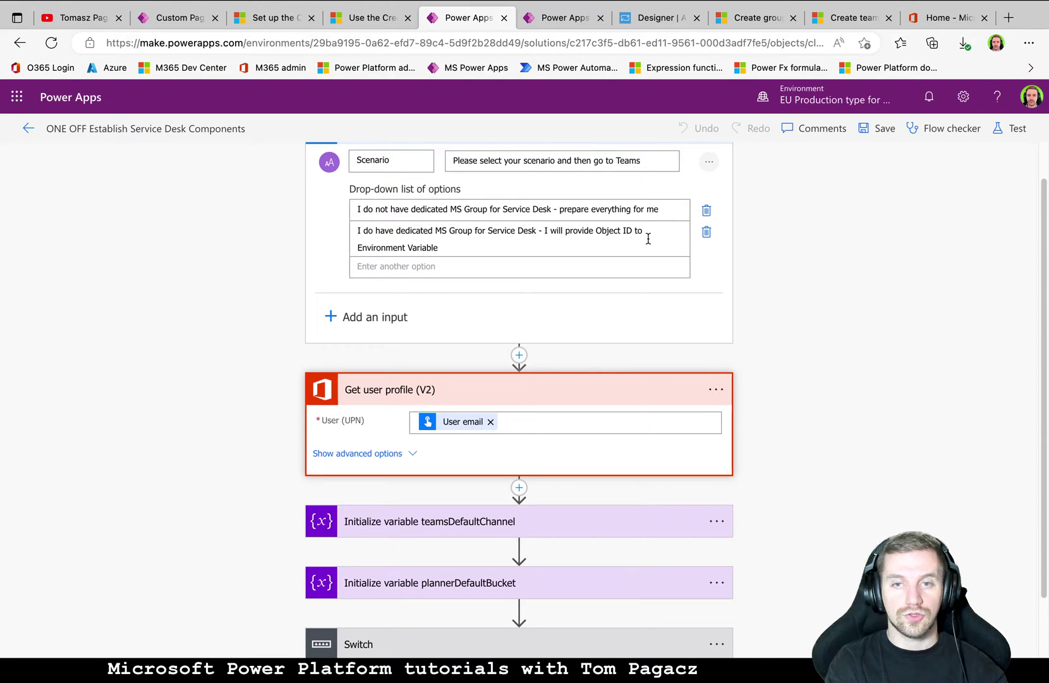
pyautogui.scroll(-1, 338, 452)
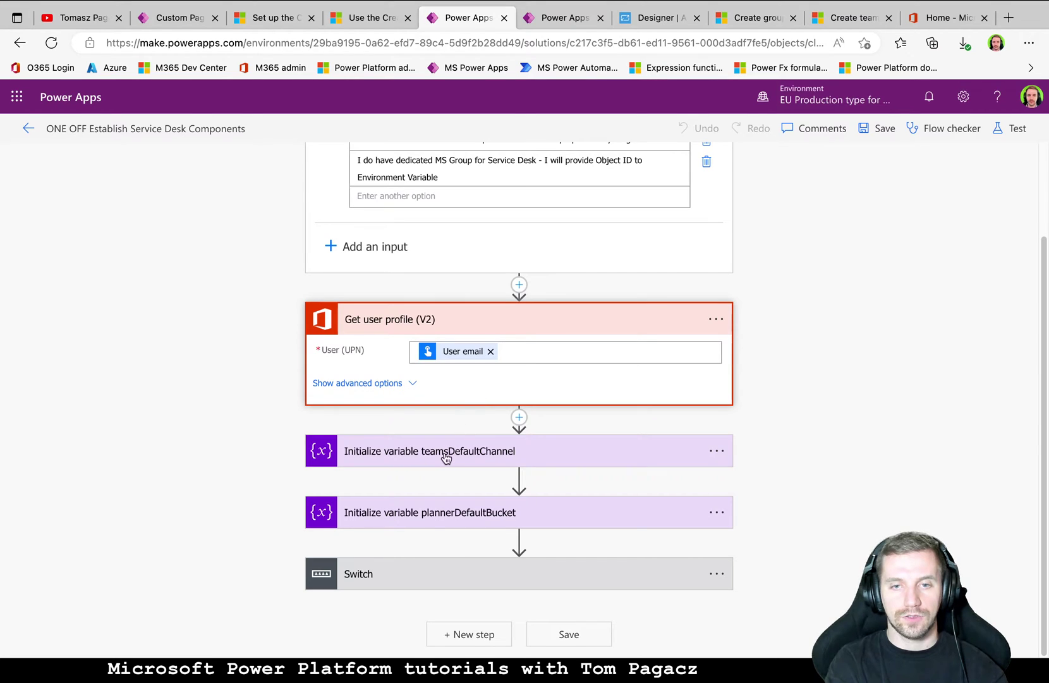
pyautogui.click(436, 585)
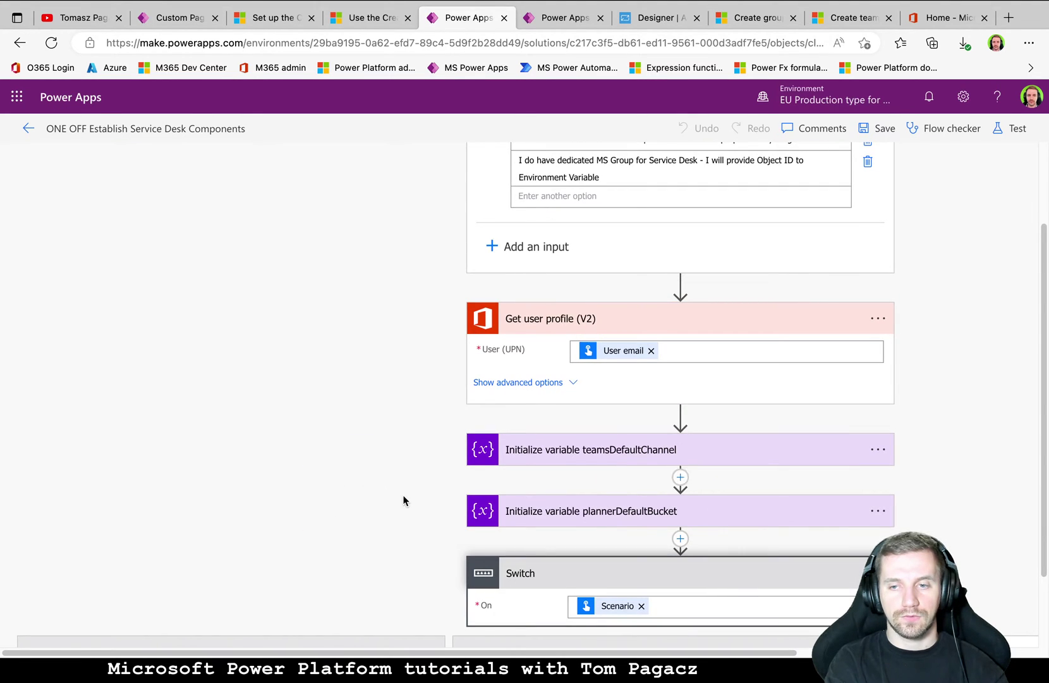
pyautogui.scroll(-1, 403, 496)
pyautogui.click(335, 556)
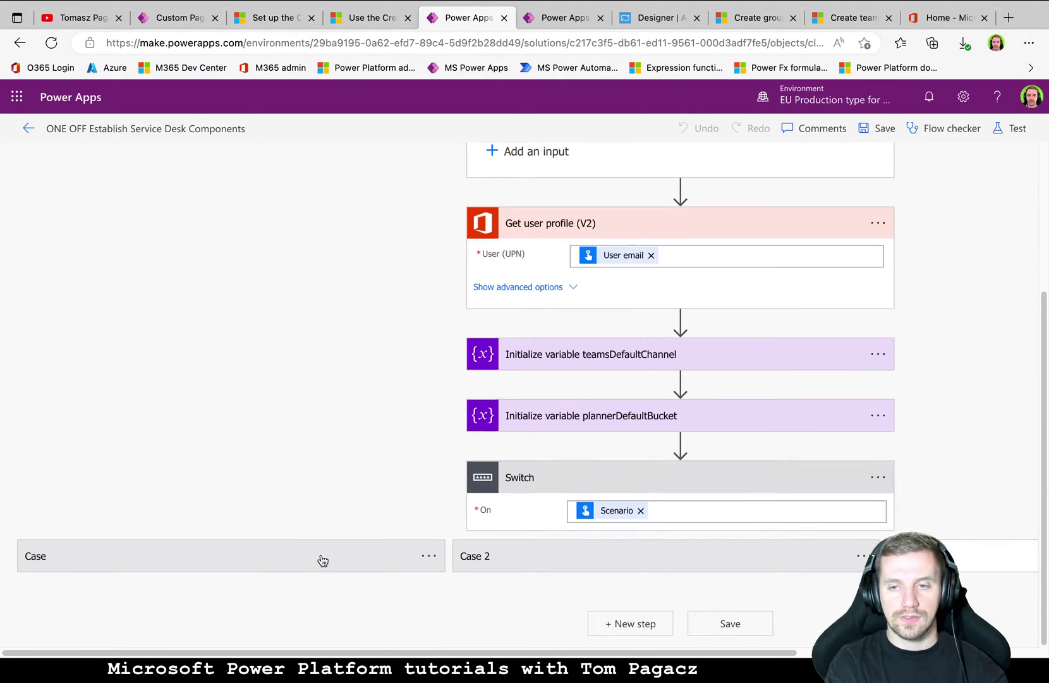
pyautogui.scroll(-5, 334, 486)
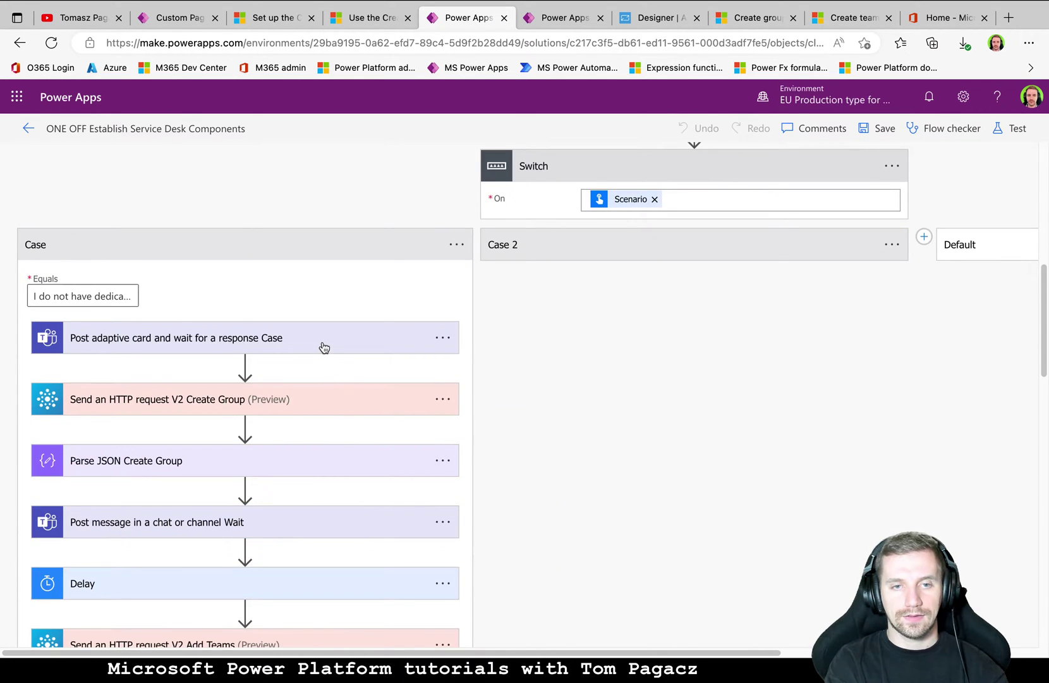
# Read the adaptive card step's Message JSON, then view the card in Adaptive Cards Designer
pyautogui.click(323, 349)
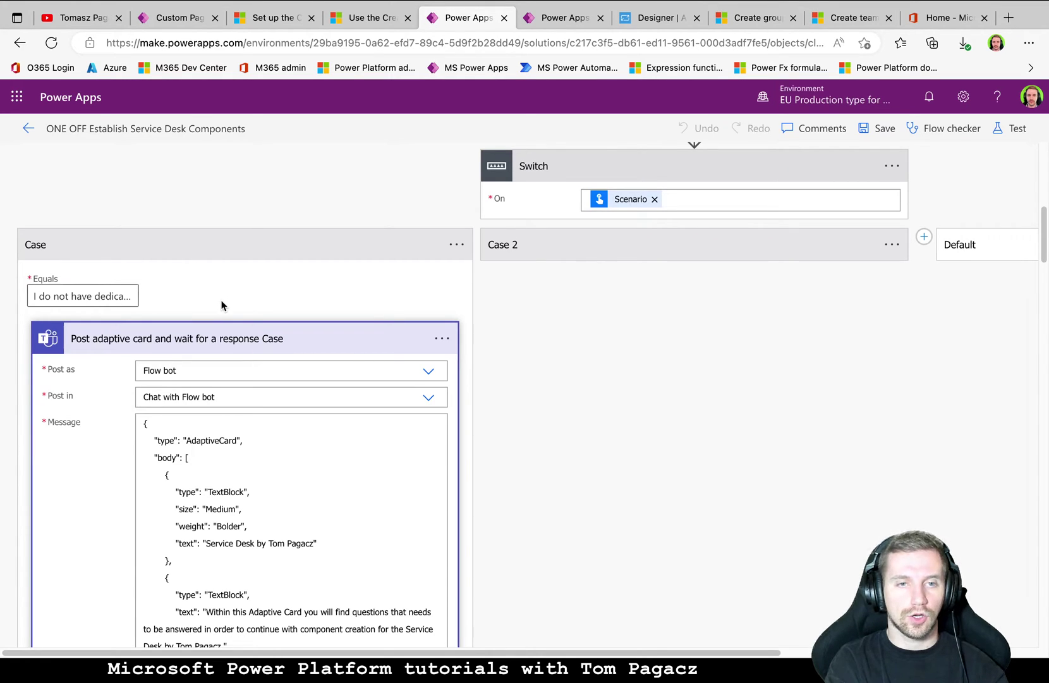
pyautogui.scroll(-1, 214, 421)
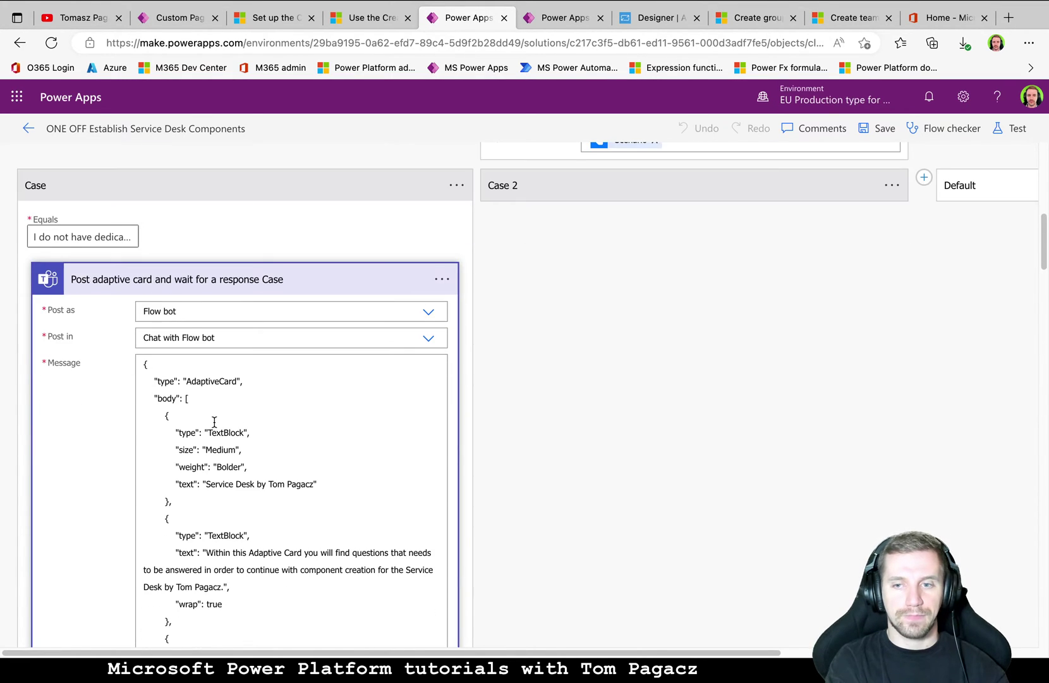
pyautogui.scroll(-1, 214, 422)
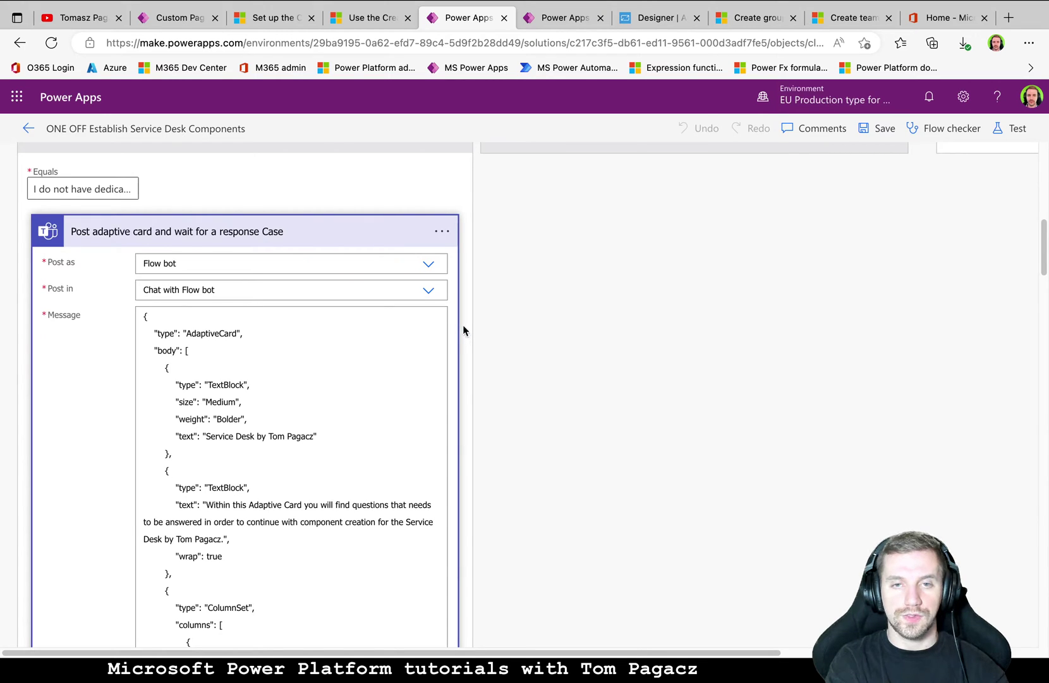
pyautogui.click(634, 25)
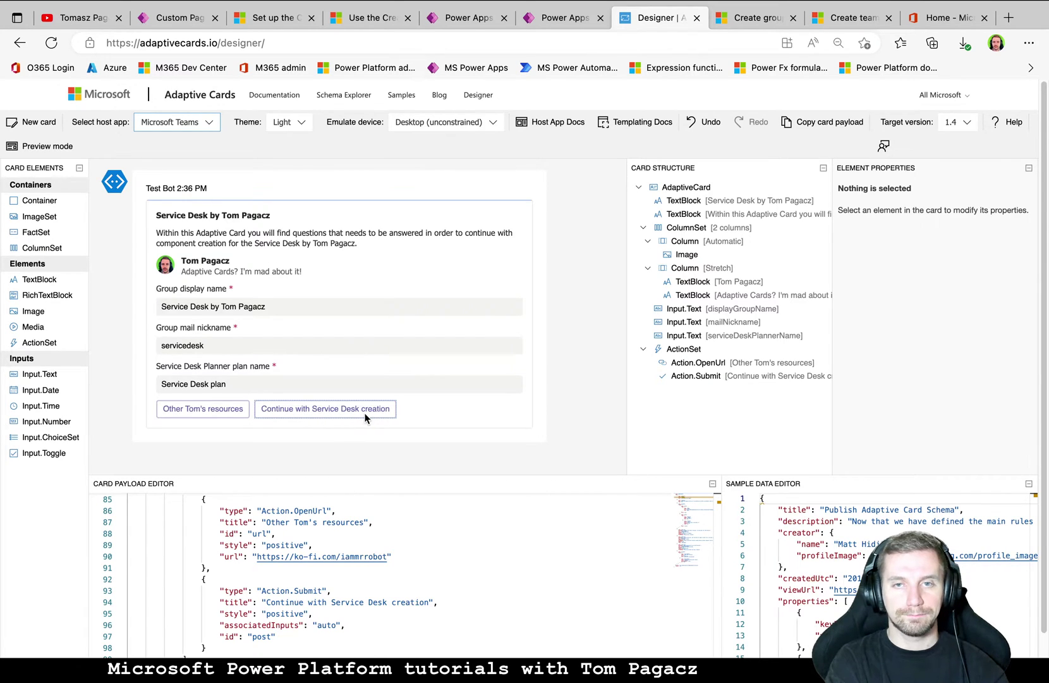
# Return to the flow editor and expand the 'Send an HTTP request V2 Create Group' POST step
pyautogui.click(574, 24)
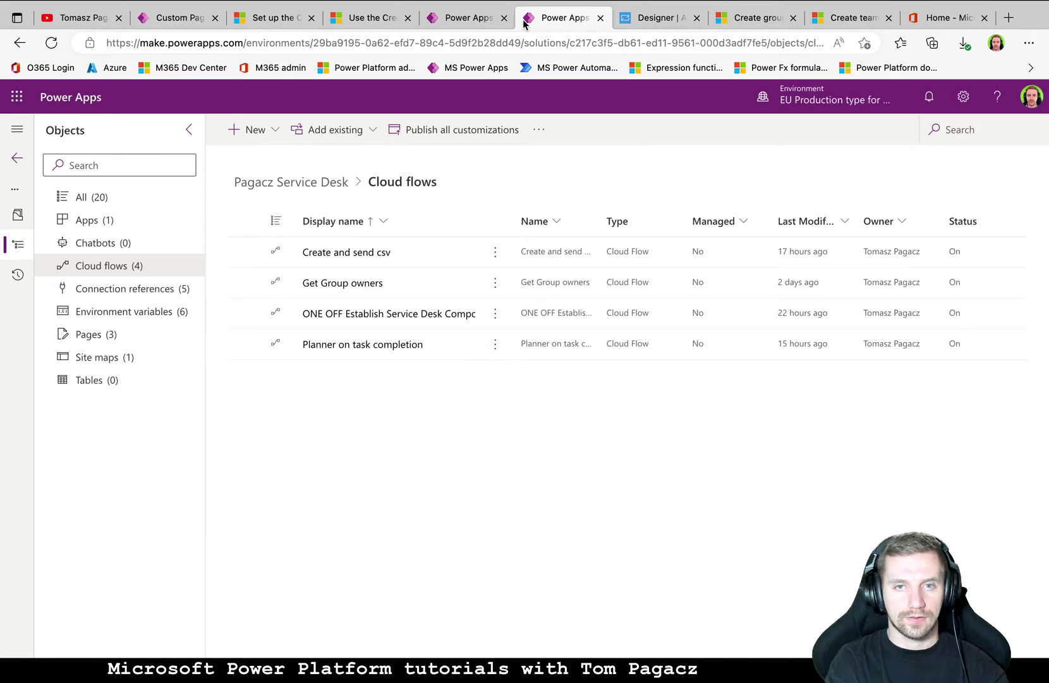
pyautogui.click(463, 22)
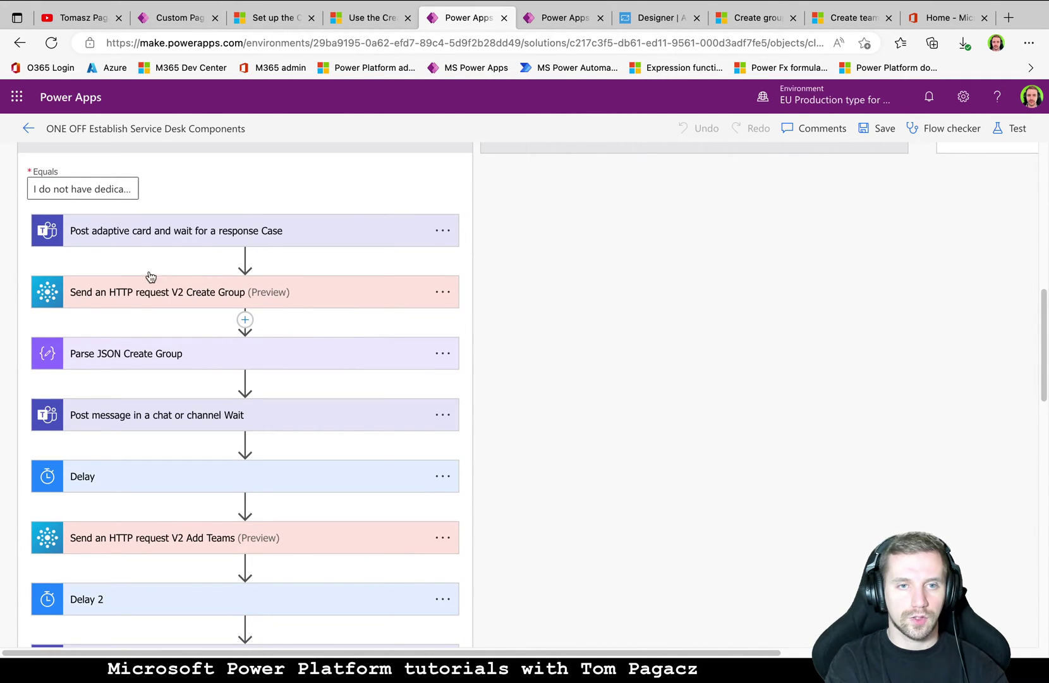
pyautogui.click(125, 303)
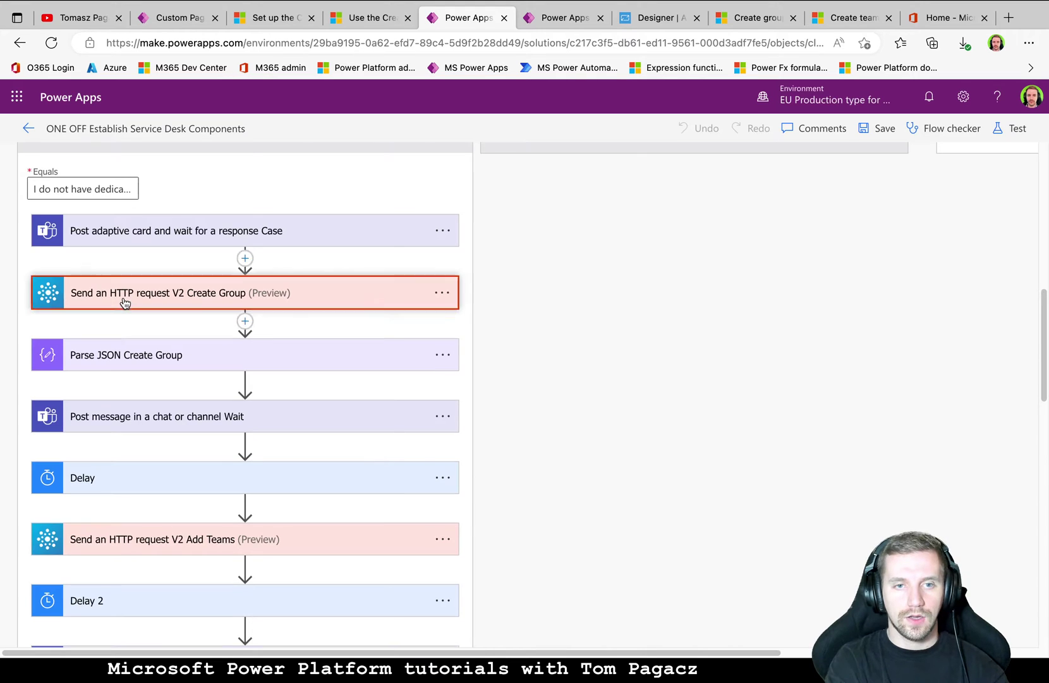
pyautogui.click(137, 305)
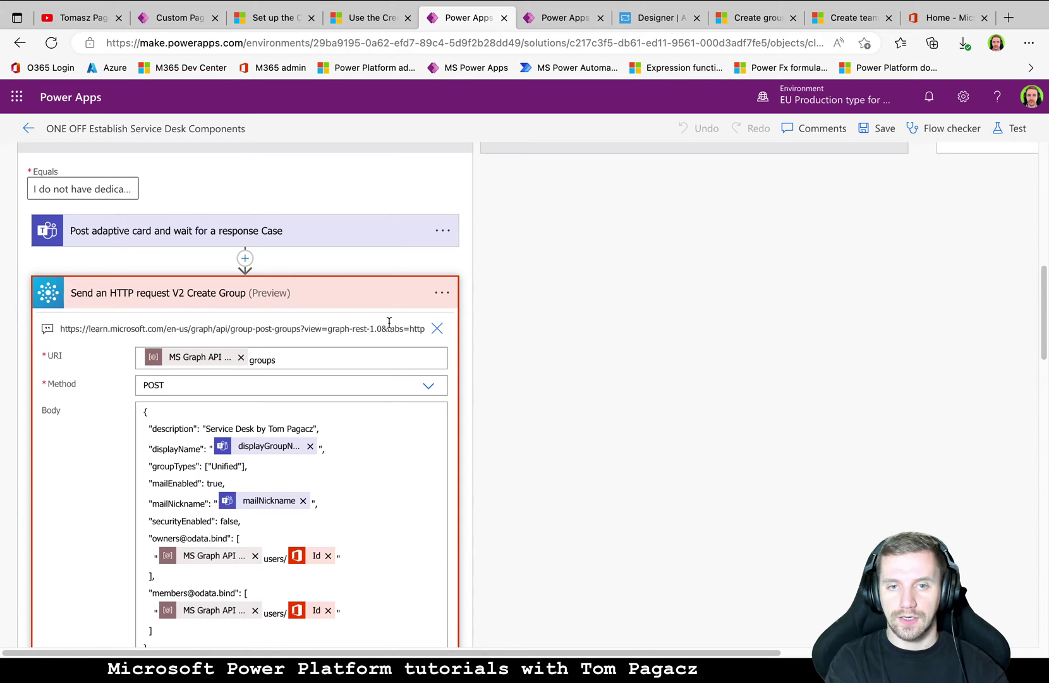
# Read the Permissions table in the Graph 'Create group' docs, then go to the Cloud flows tab
pyautogui.click(746, 19)
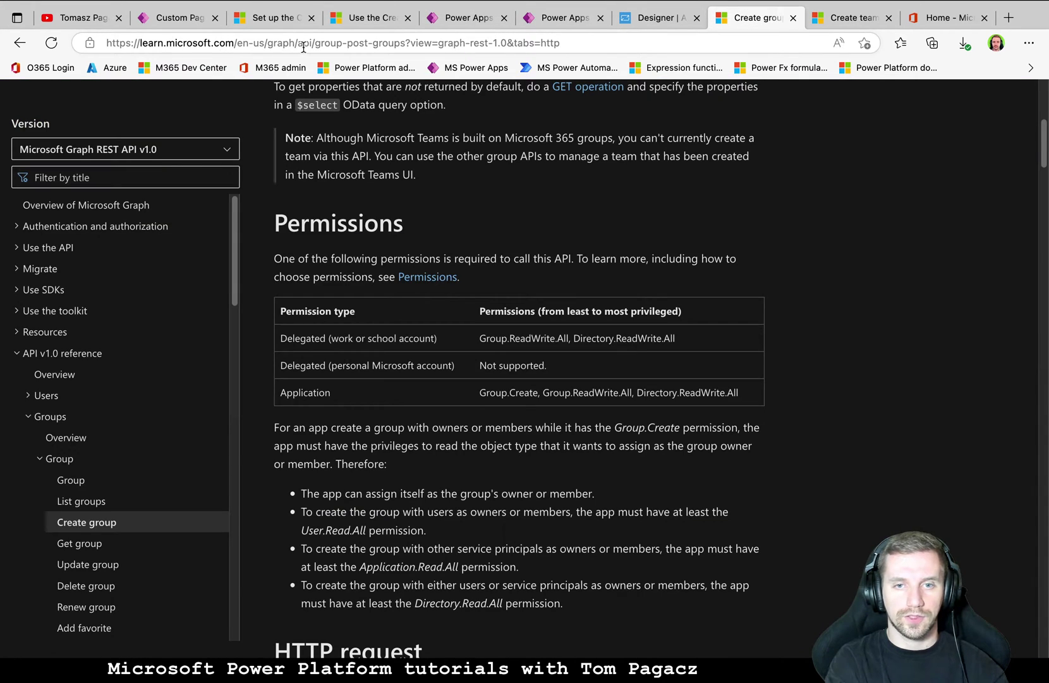
pyautogui.scroll(6, 478, 349)
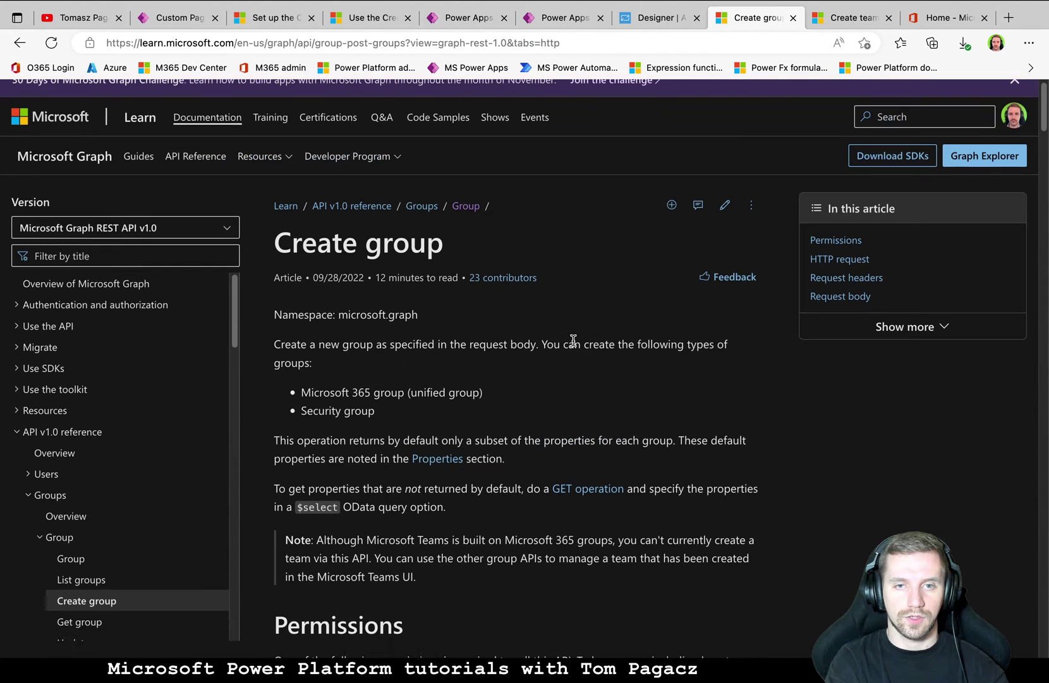
pyautogui.scroll(-1, 574, 340)
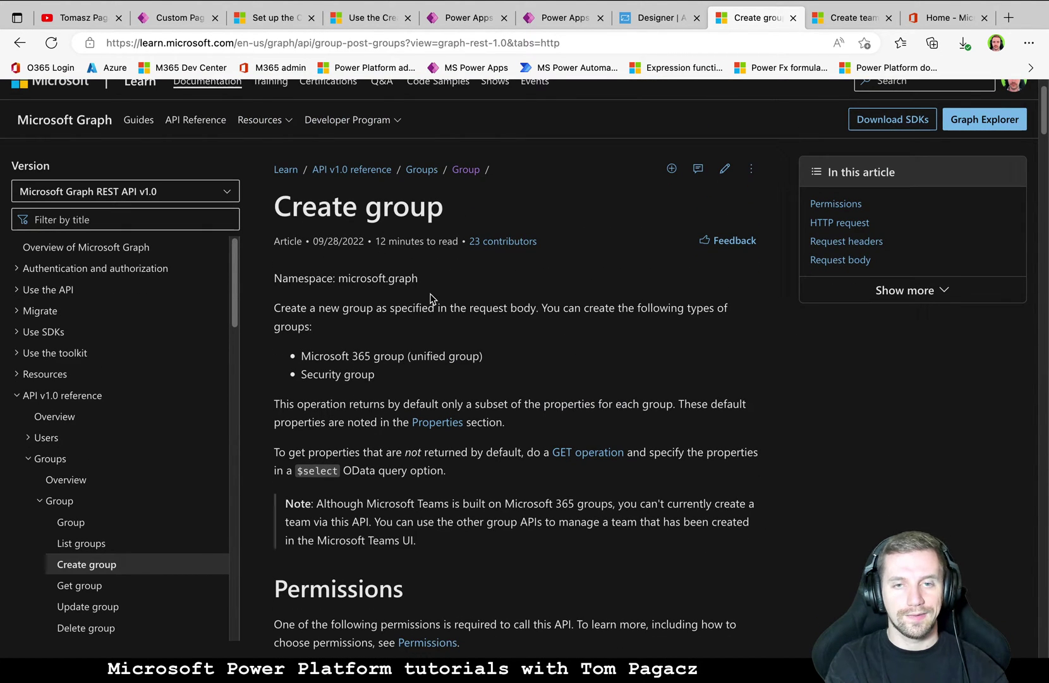
pyautogui.scroll(-3, 434, 297)
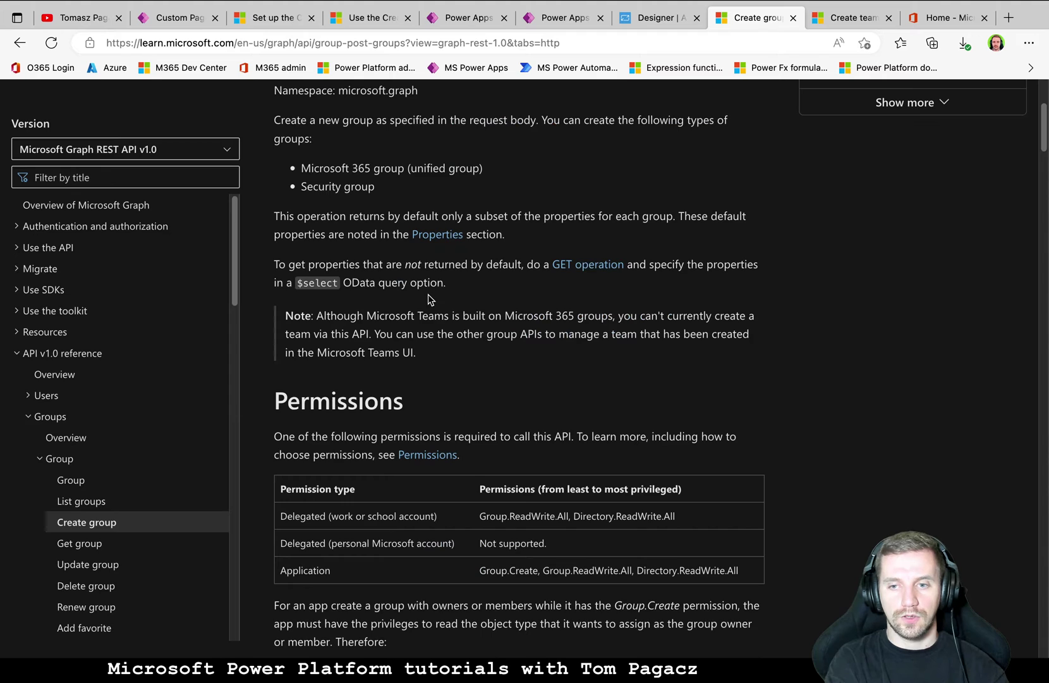
pyautogui.scroll(-2, 428, 299)
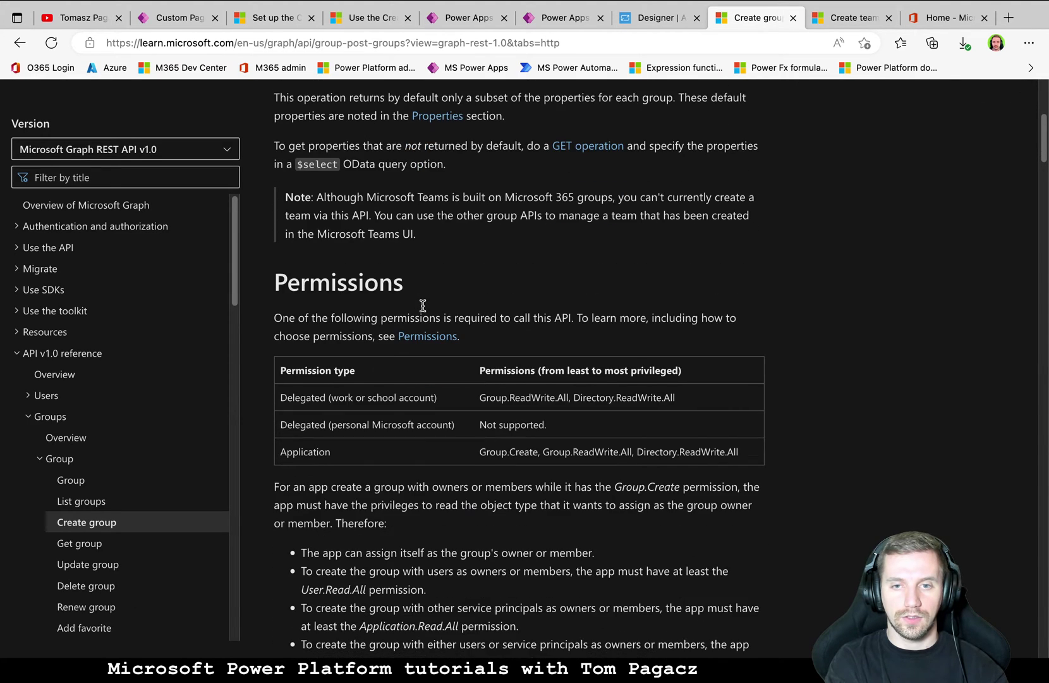
pyautogui.scroll(-1, 422, 305)
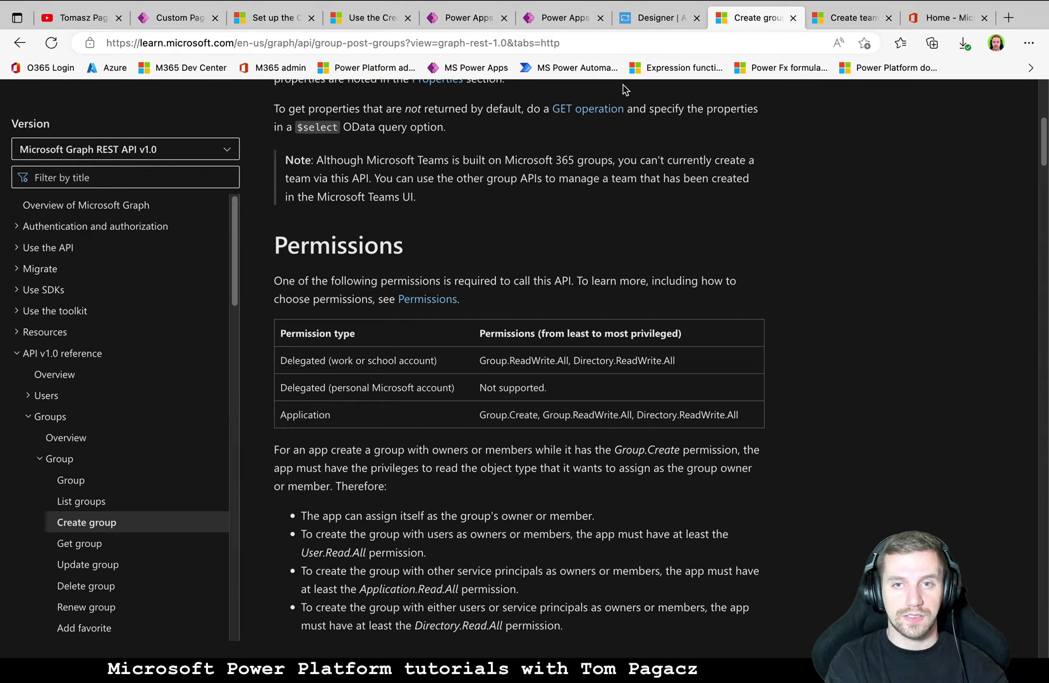
pyautogui.click(552, 22)
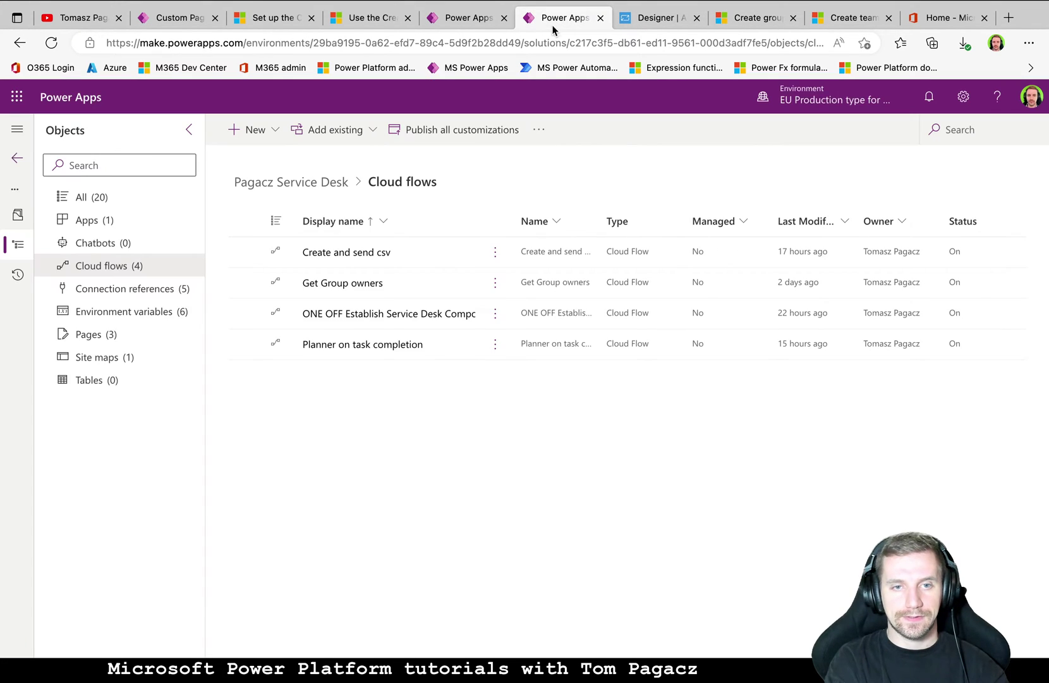
# Check the mailNickname token in the Create Group body and scroll past Parse JSON to Delay and Add Teams
pyautogui.click(468, 18)
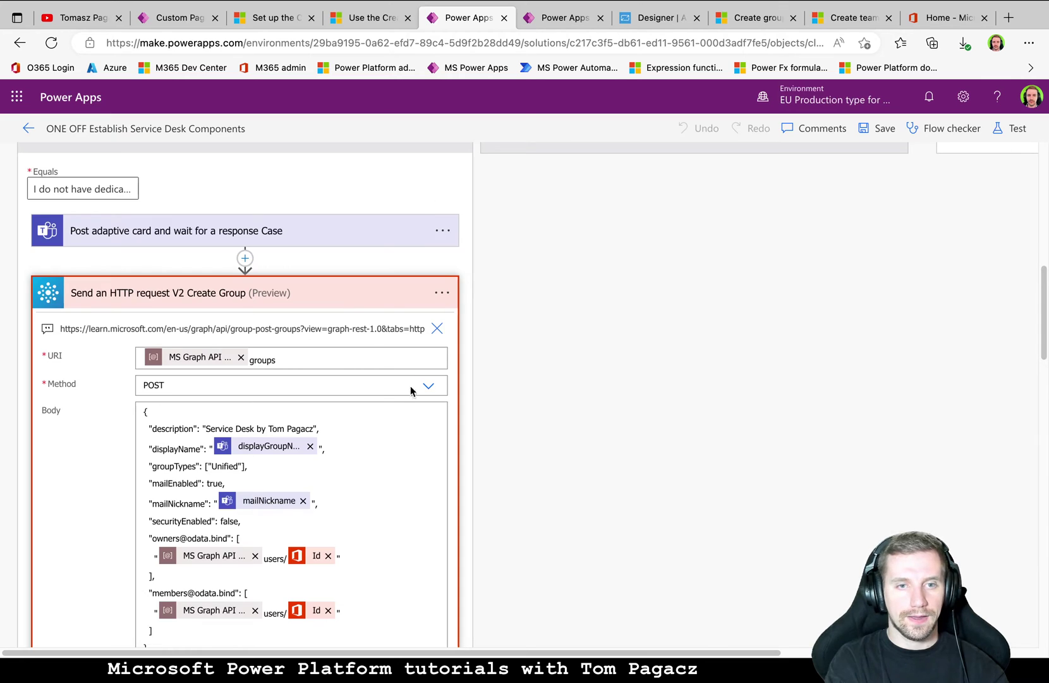
pyautogui.scroll(-2, 424, 387)
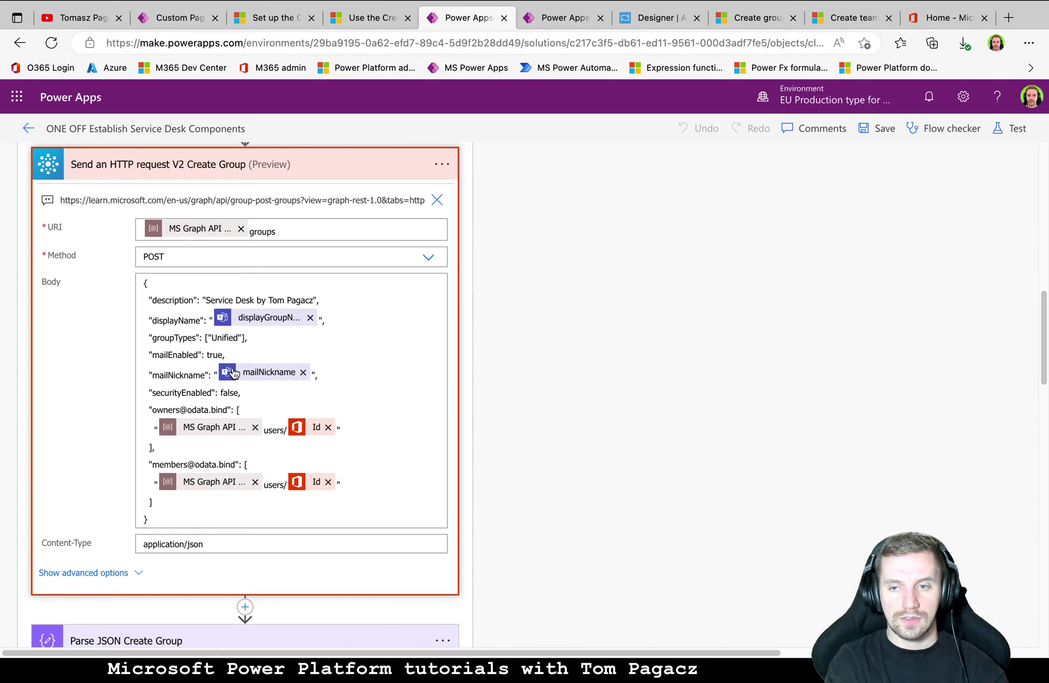
pyautogui.moveTo(242, 374)
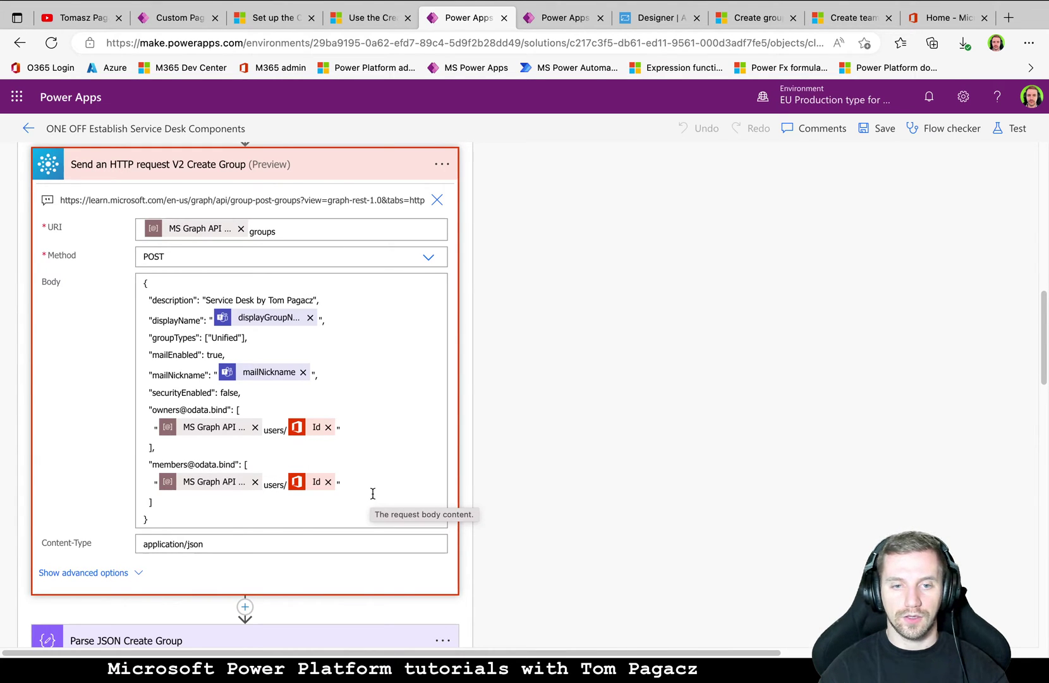
pyautogui.scroll(-1, 373, 496)
pyautogui.scroll(-4, 371, 504)
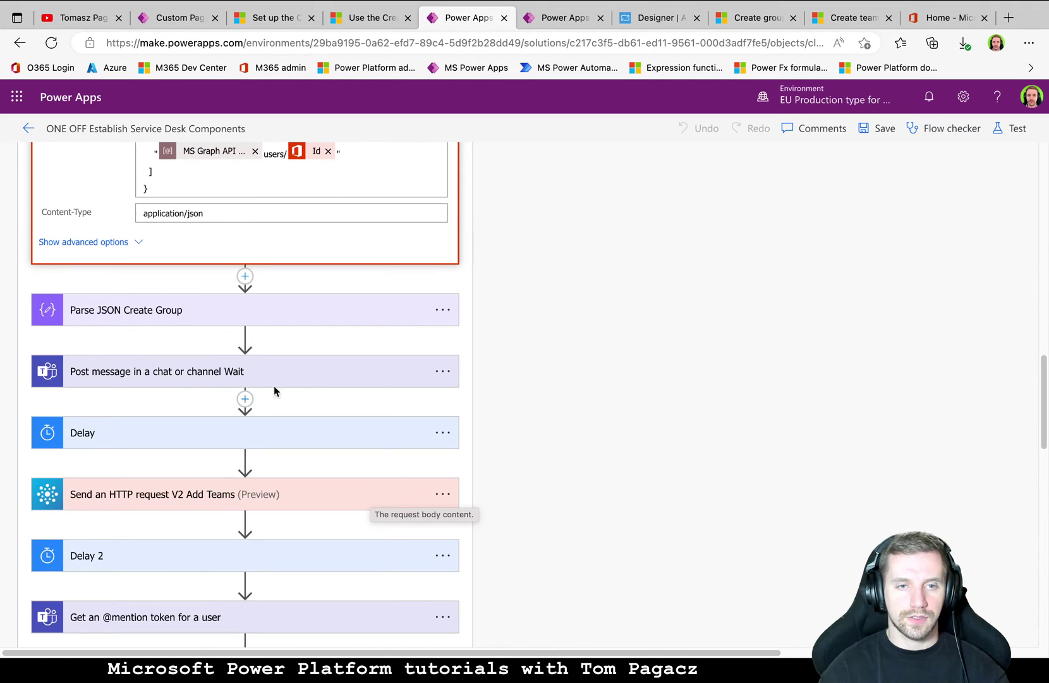
# Expand the group-created Teams message and the 20-minute Delay step
pyautogui.click(302, 384)
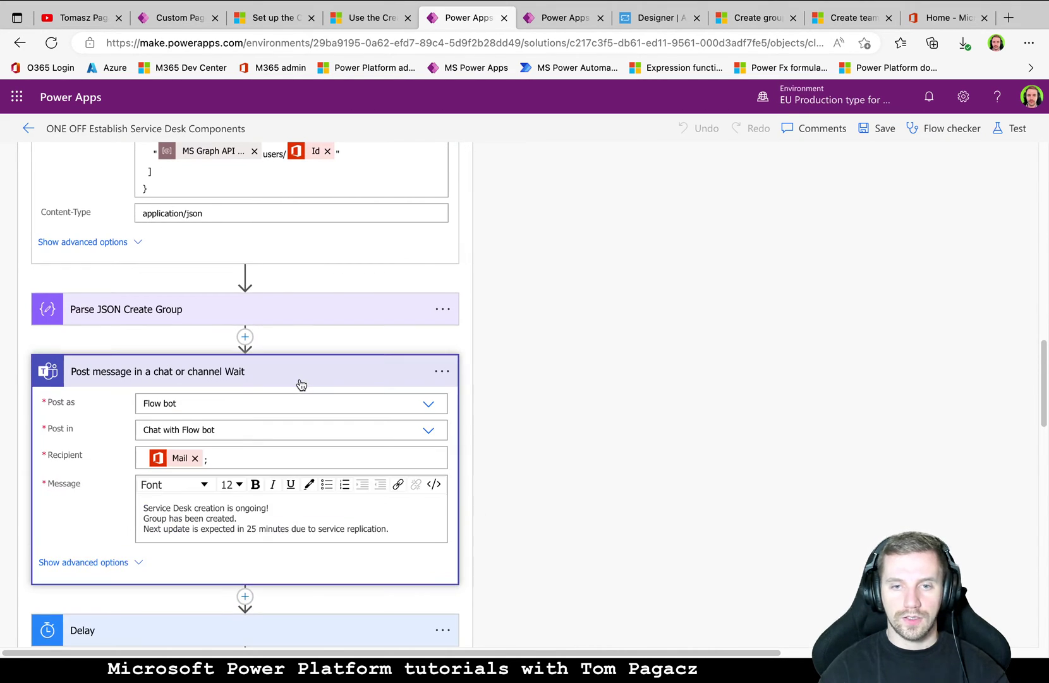
pyautogui.scroll(-1, 302, 385)
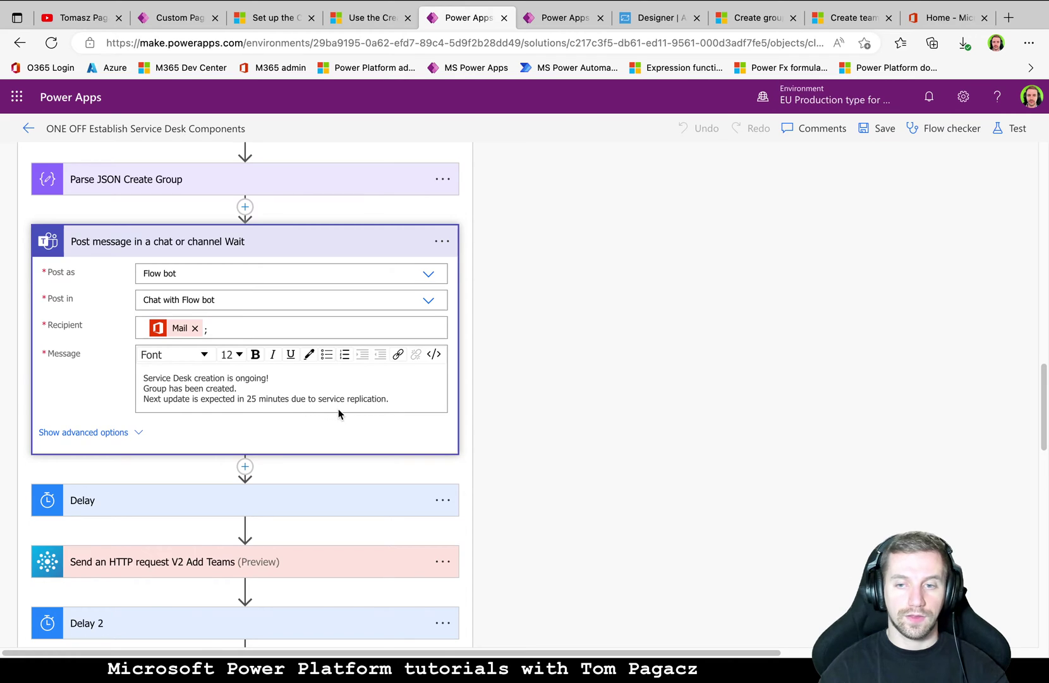
pyautogui.scroll(-1, 341, 411)
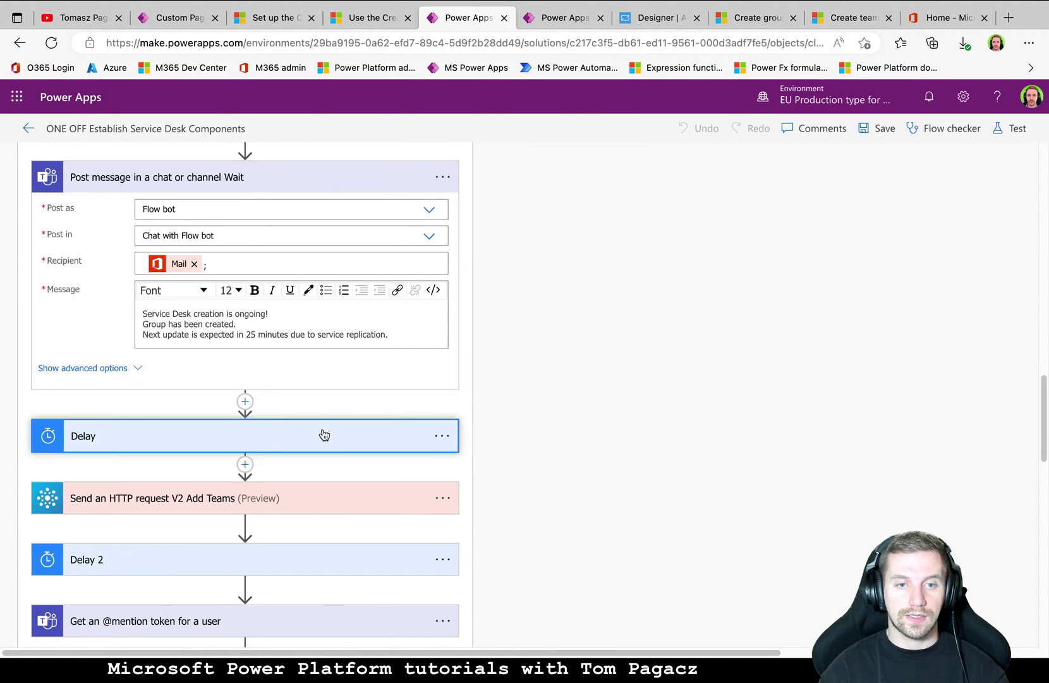
pyautogui.click(324, 435)
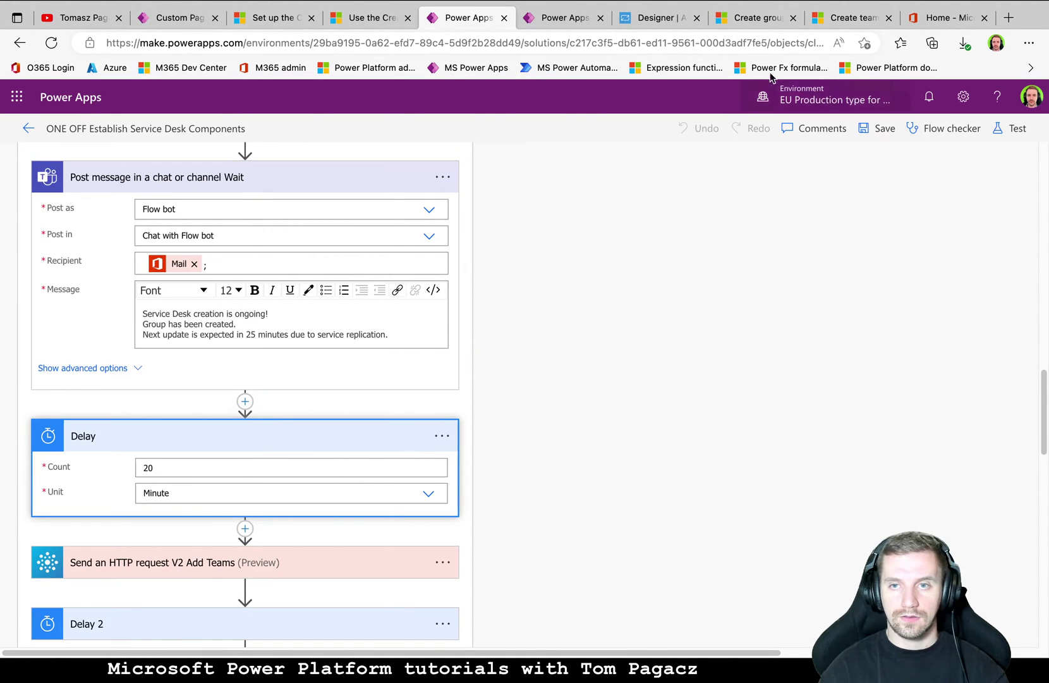
# Consult the Create team from group docs, then expand the Add Teams PUT request
pyautogui.click(843, 25)
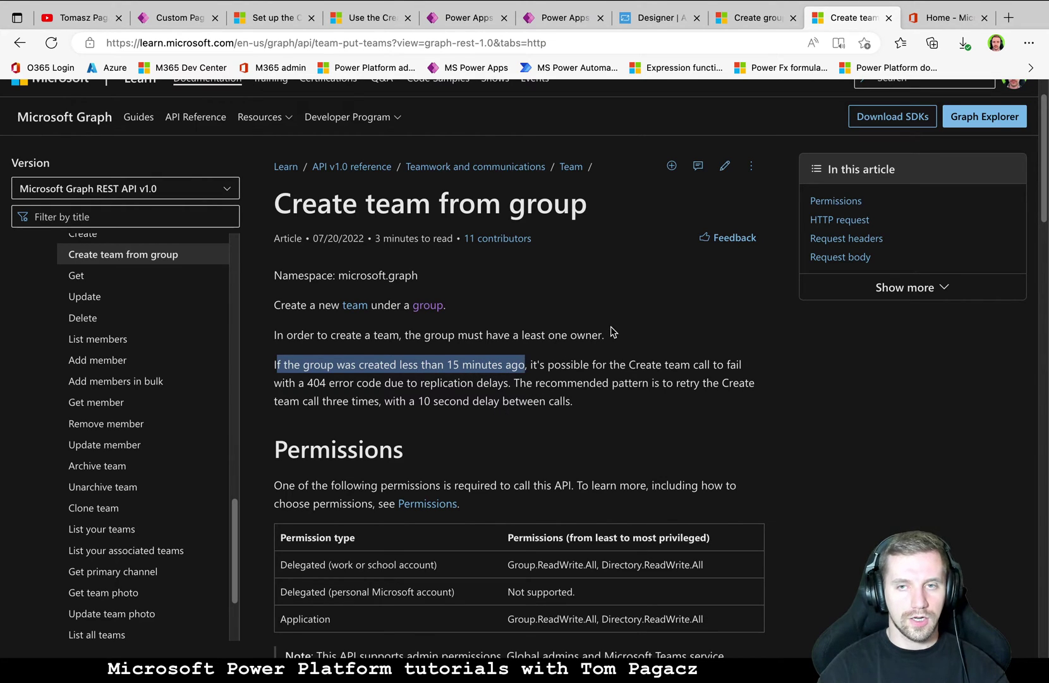
pyautogui.click(475, 20)
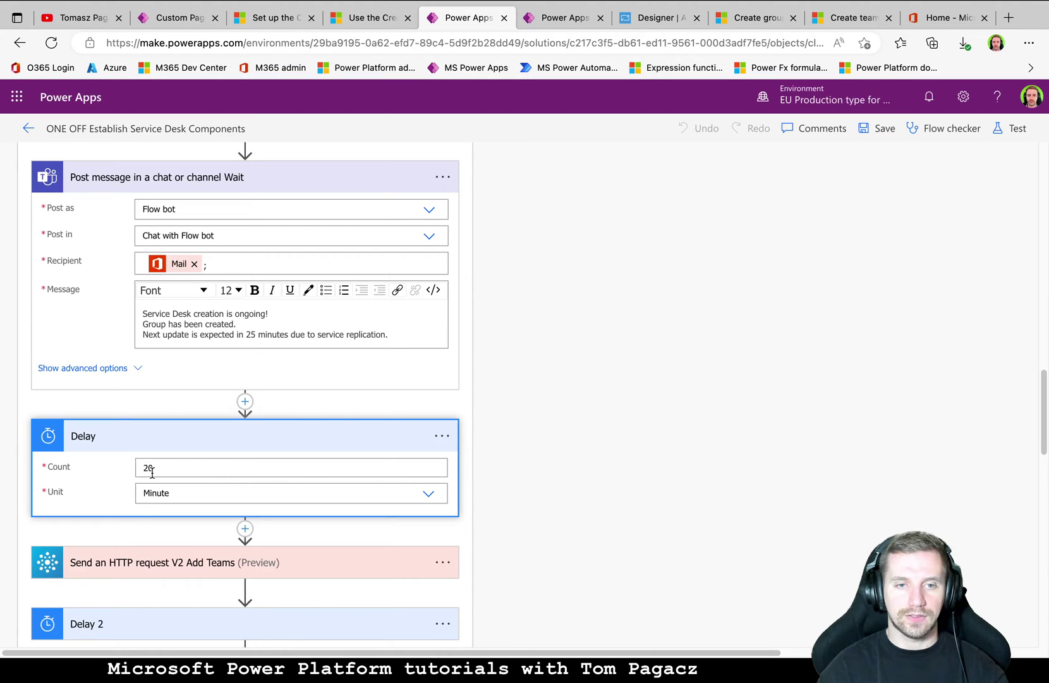
pyautogui.scroll(-2, 257, 467)
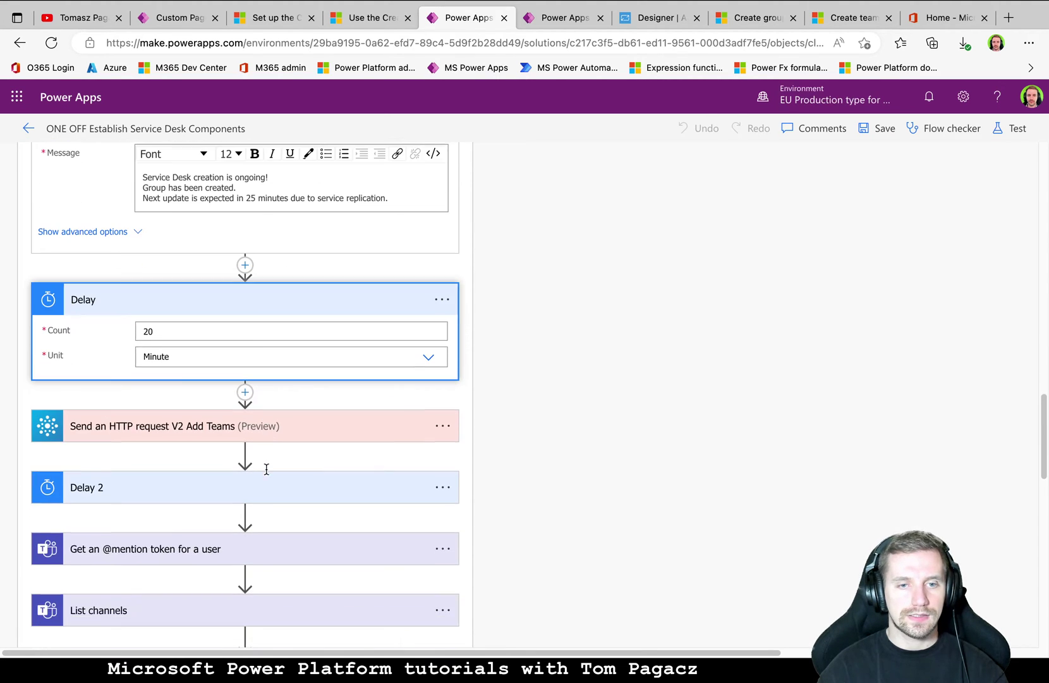
pyautogui.click(316, 434)
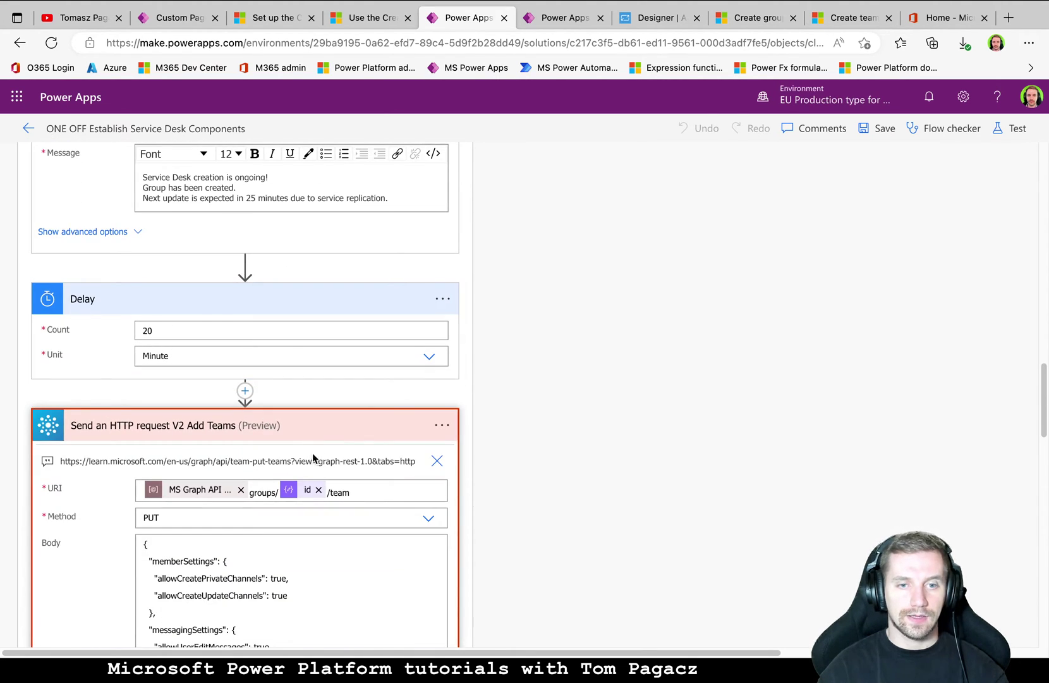
pyautogui.scroll(-2, 312, 455)
pyautogui.scroll(-1, 312, 454)
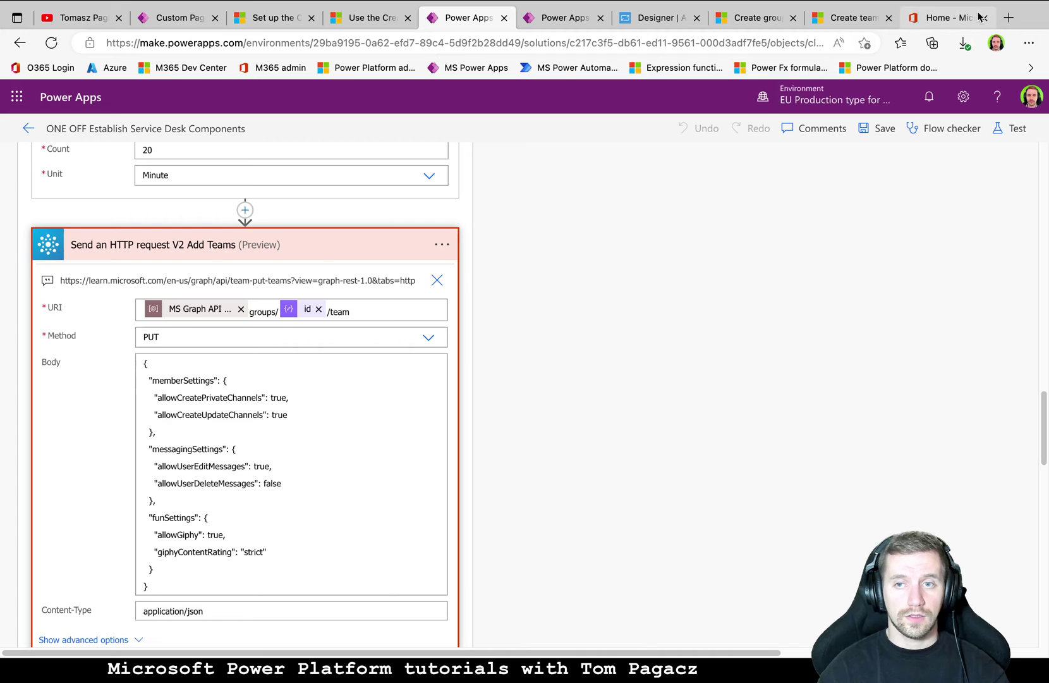
pyautogui.click(935, 19)
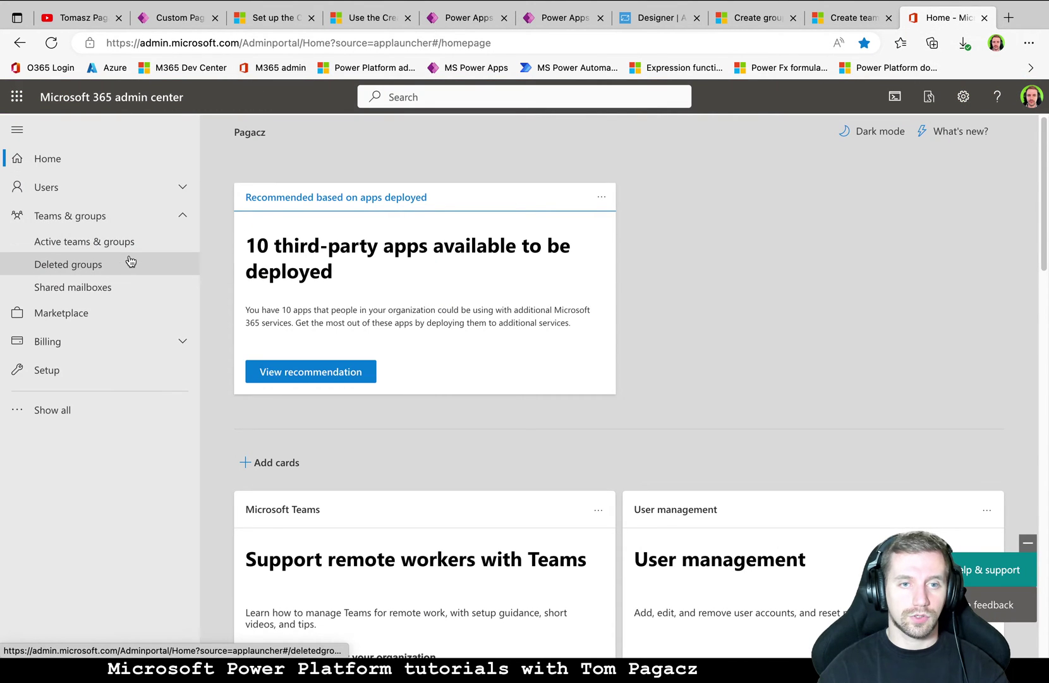
pyautogui.click(89, 242)
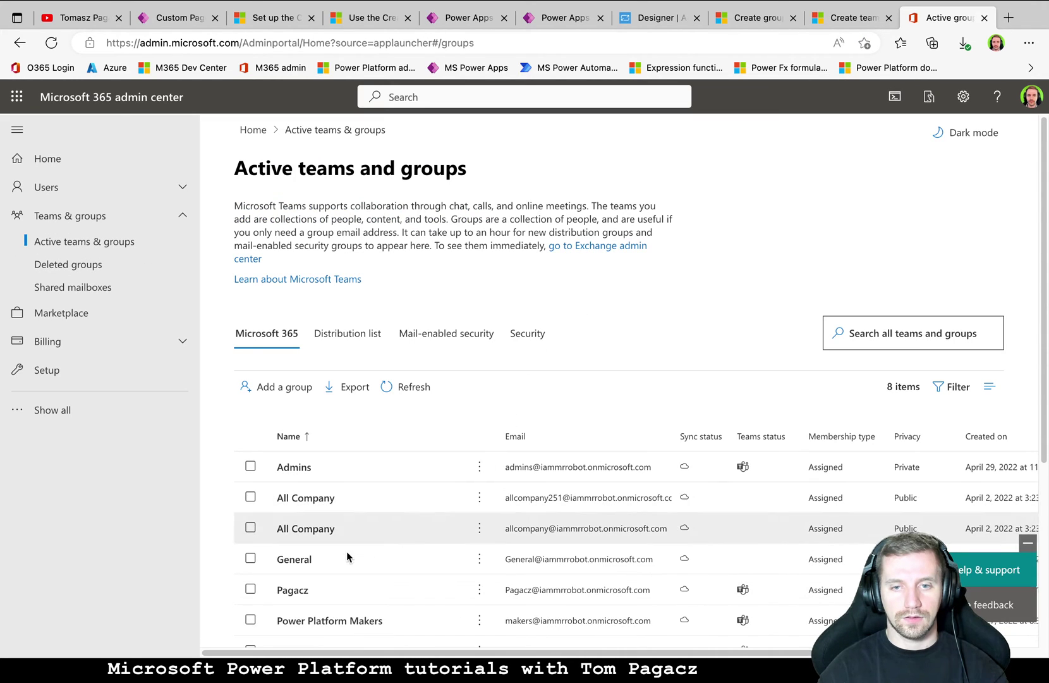
pyautogui.click(347, 559)
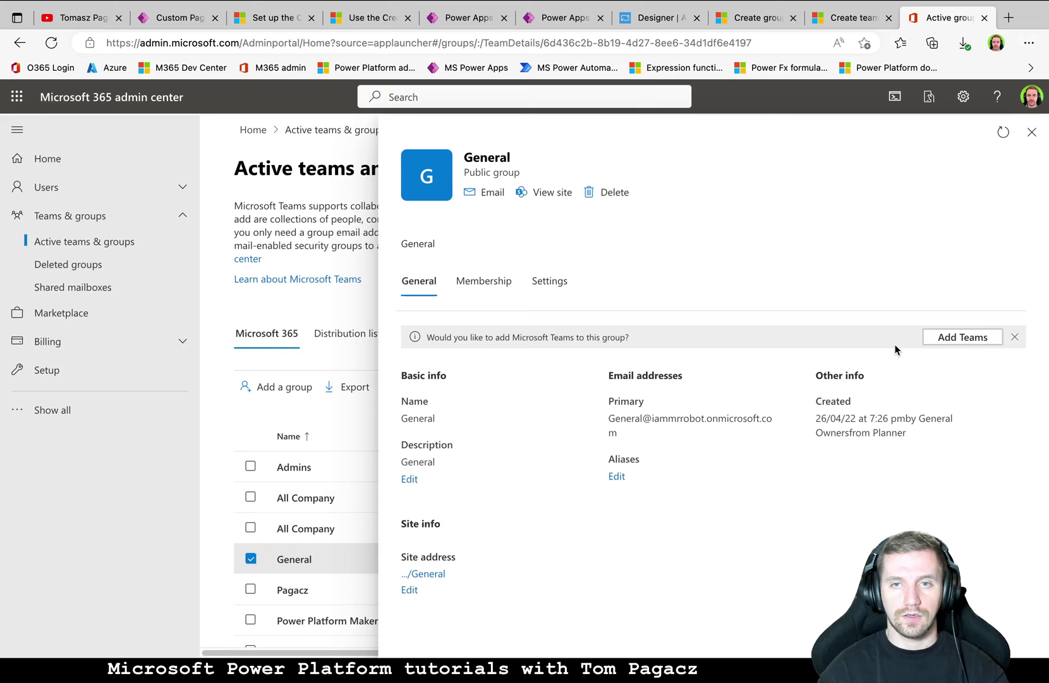
pyautogui.click(465, 18)
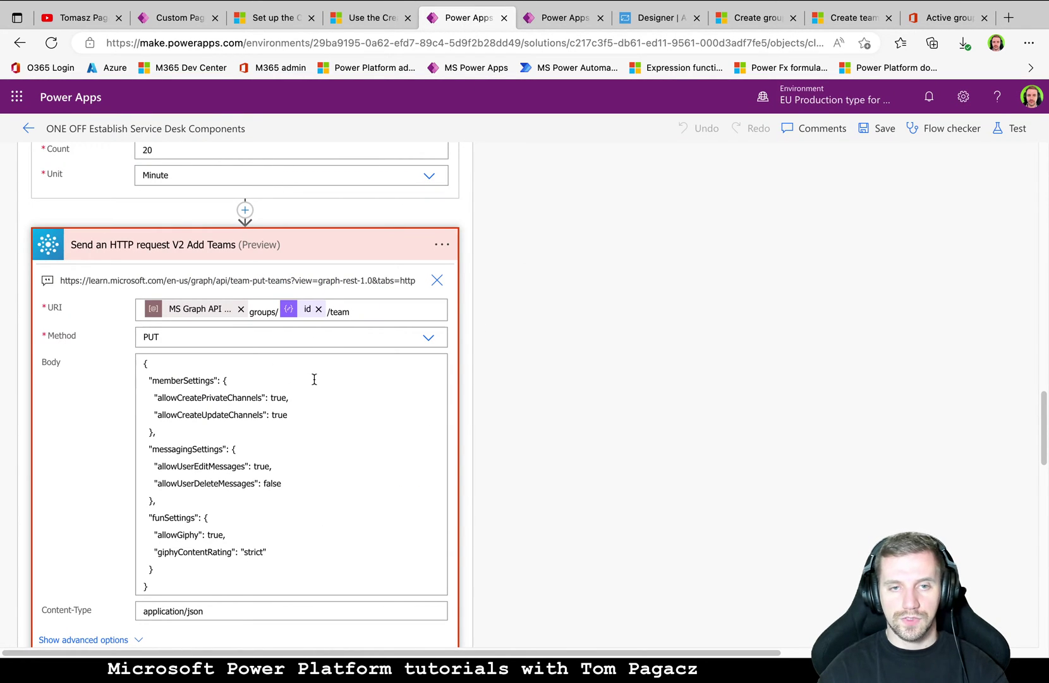
pyautogui.scroll(-1, 315, 378)
pyautogui.scroll(-5, 314, 382)
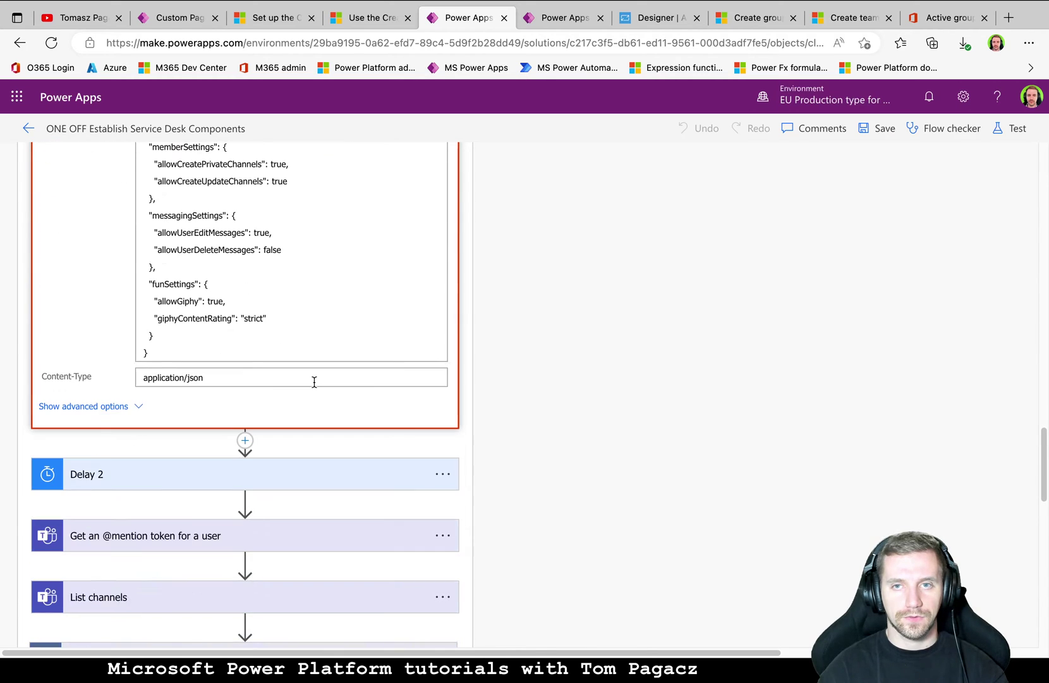
pyautogui.click(738, 24)
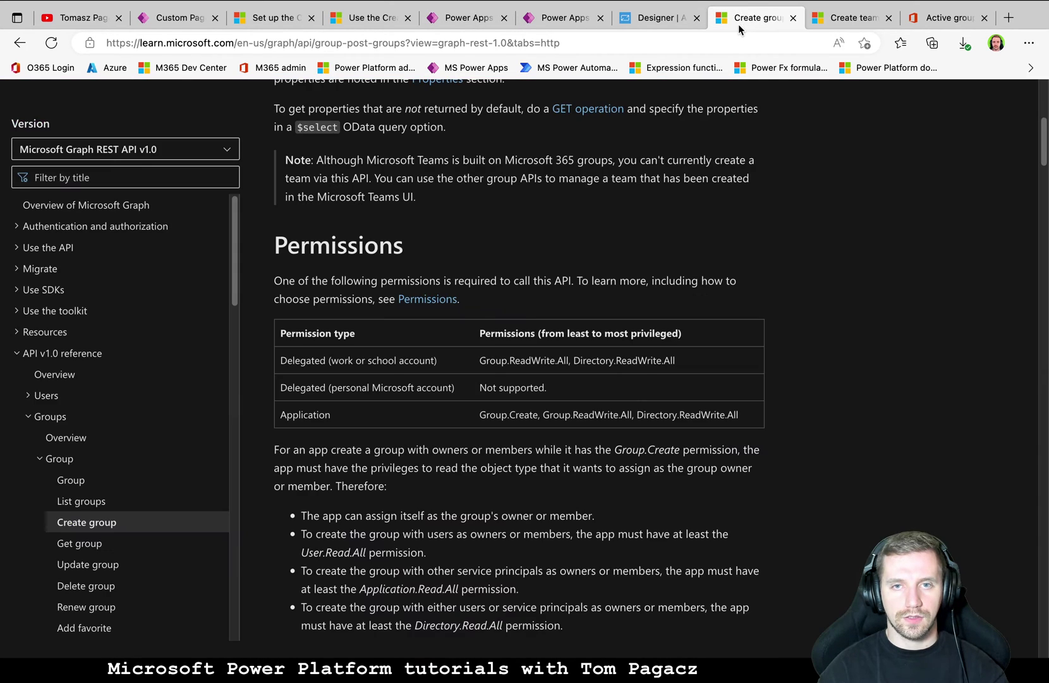
pyautogui.click(680, 44)
pyautogui.click(814, 43)
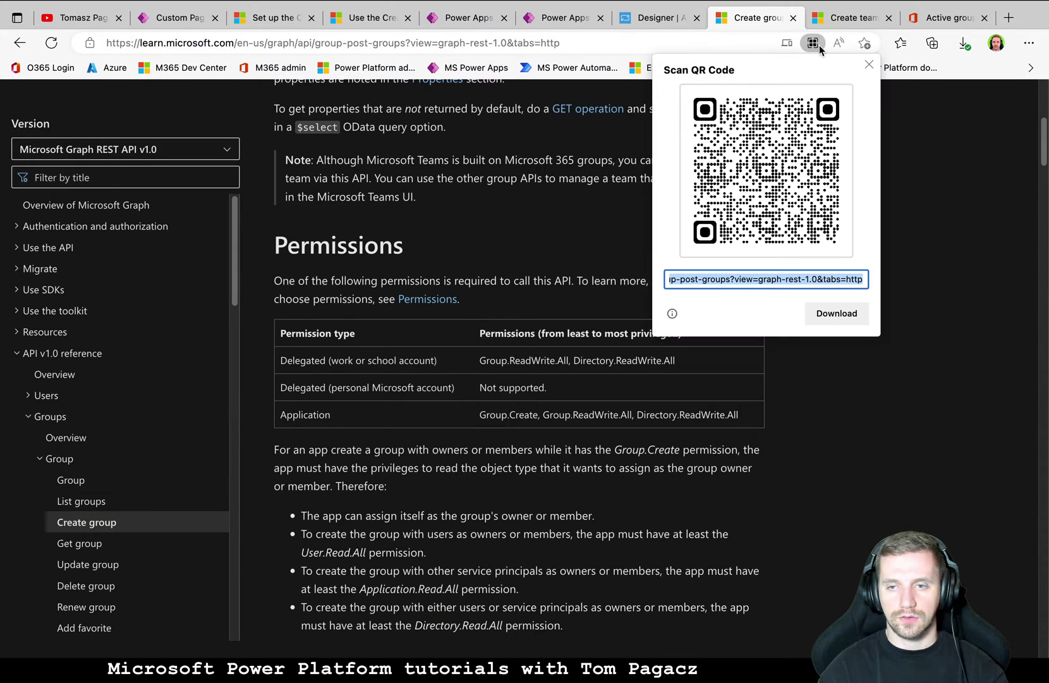
pyautogui.click(931, 181)
pyautogui.click(850, 18)
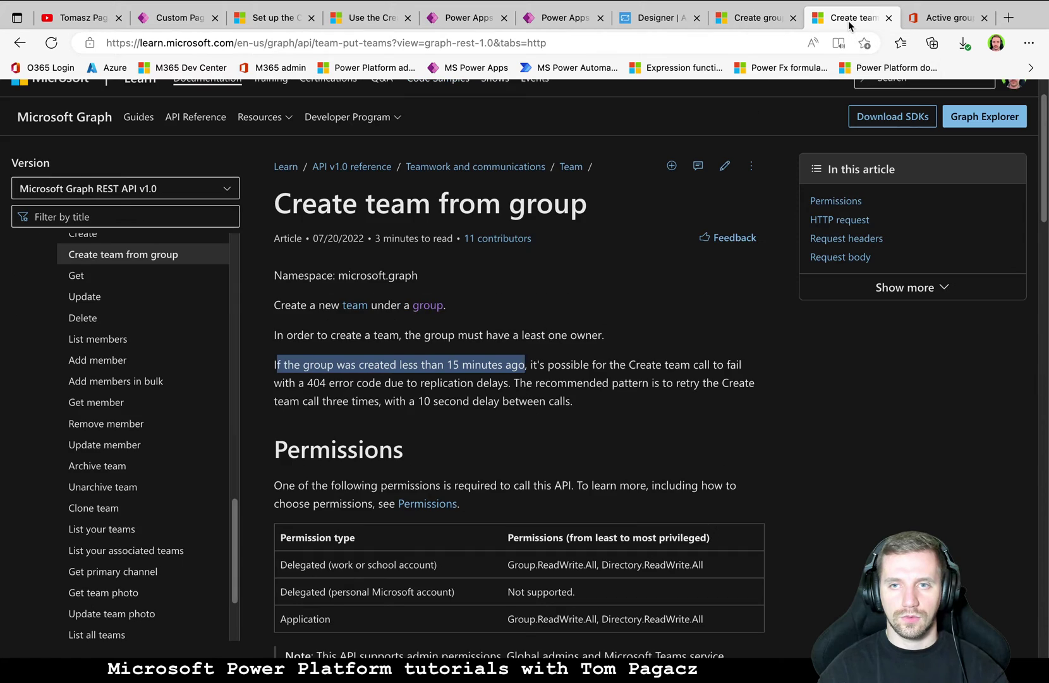
pyautogui.click(789, 45)
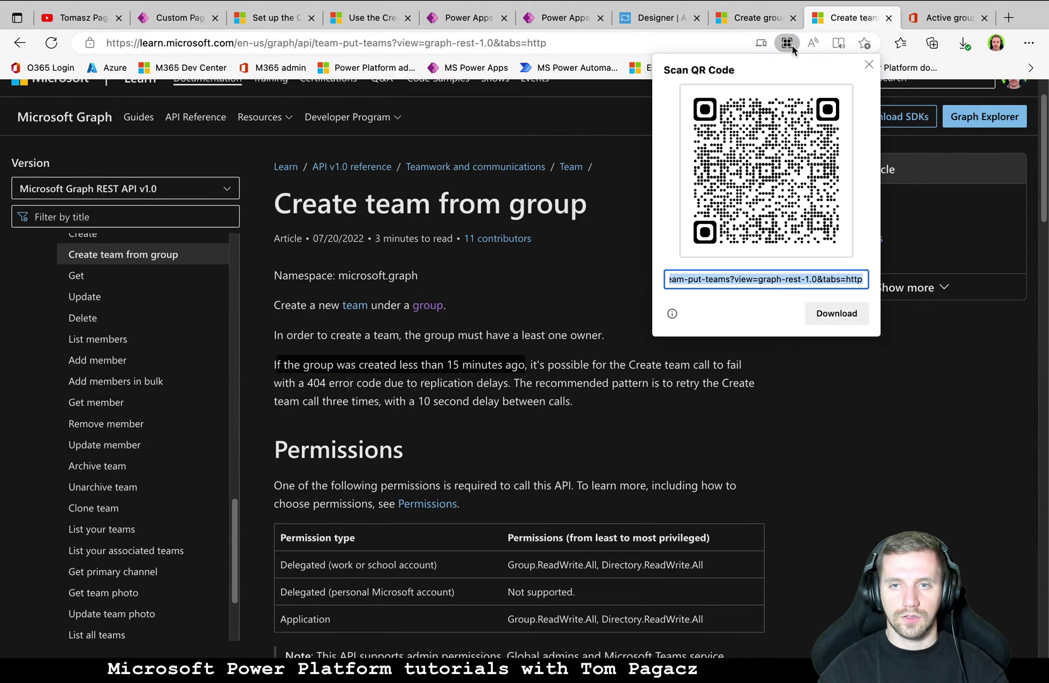
pyautogui.click(964, 333)
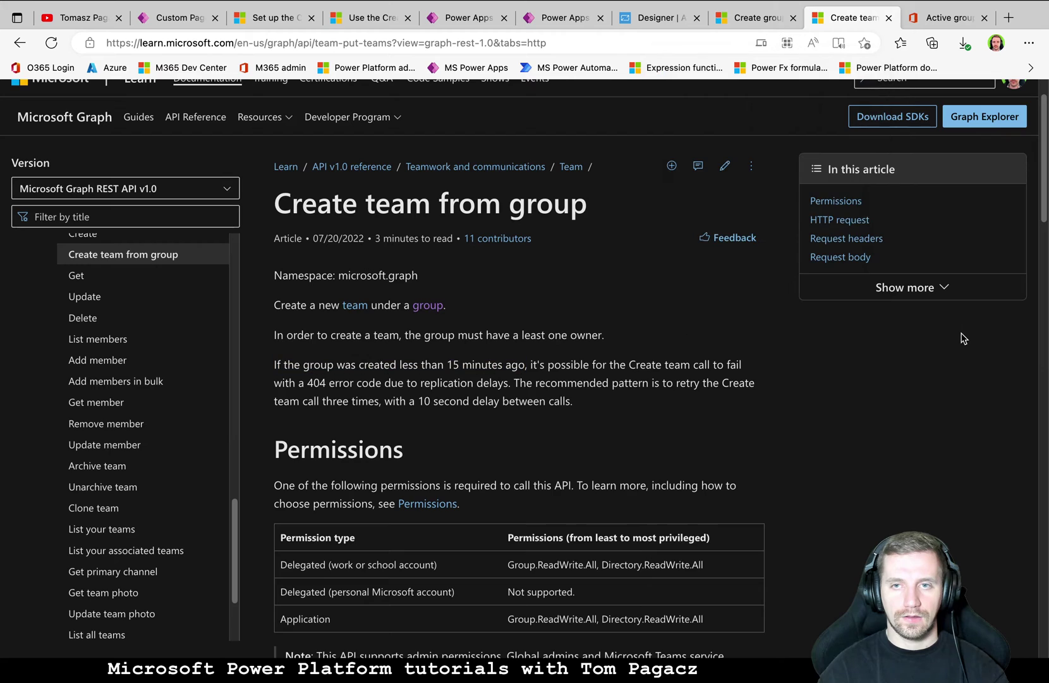
pyautogui.click(542, 25)
pyautogui.click(479, 21)
pyautogui.scroll(6, 314, 306)
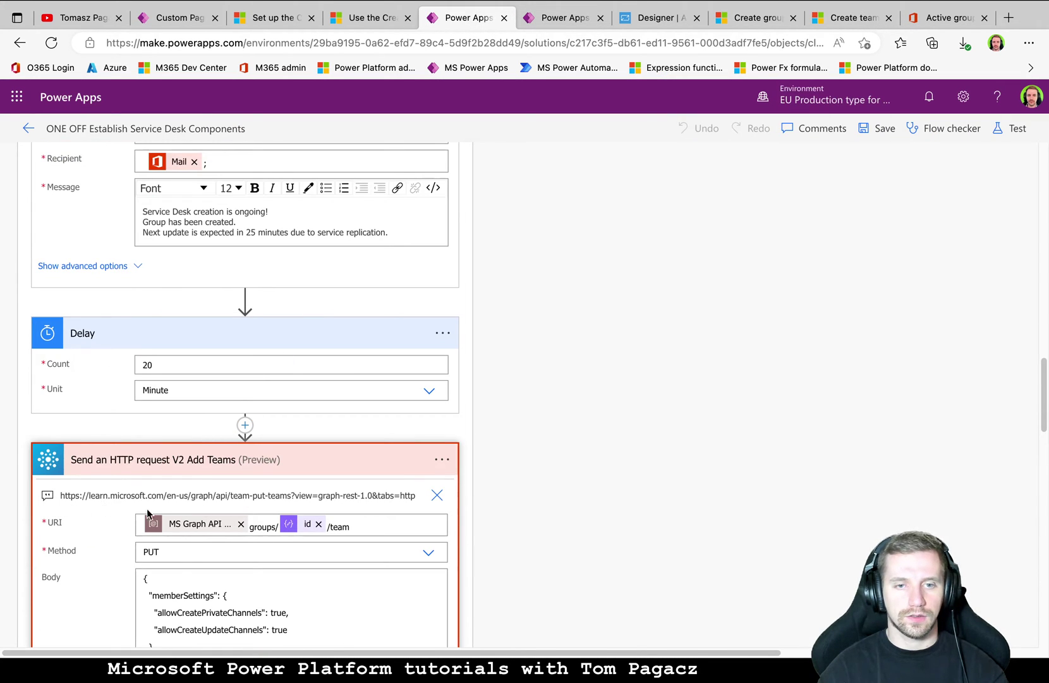
# Collapse the Add Teams HTTP request step
pyautogui.scroll(-5, 558, 445)
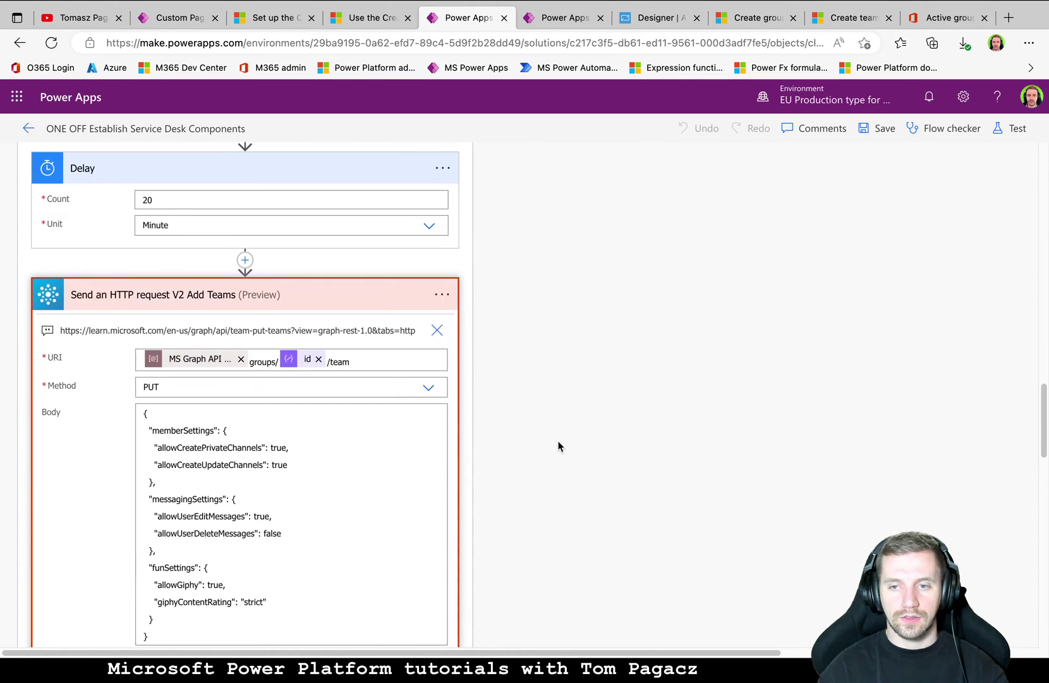
pyautogui.scroll(-1, 557, 445)
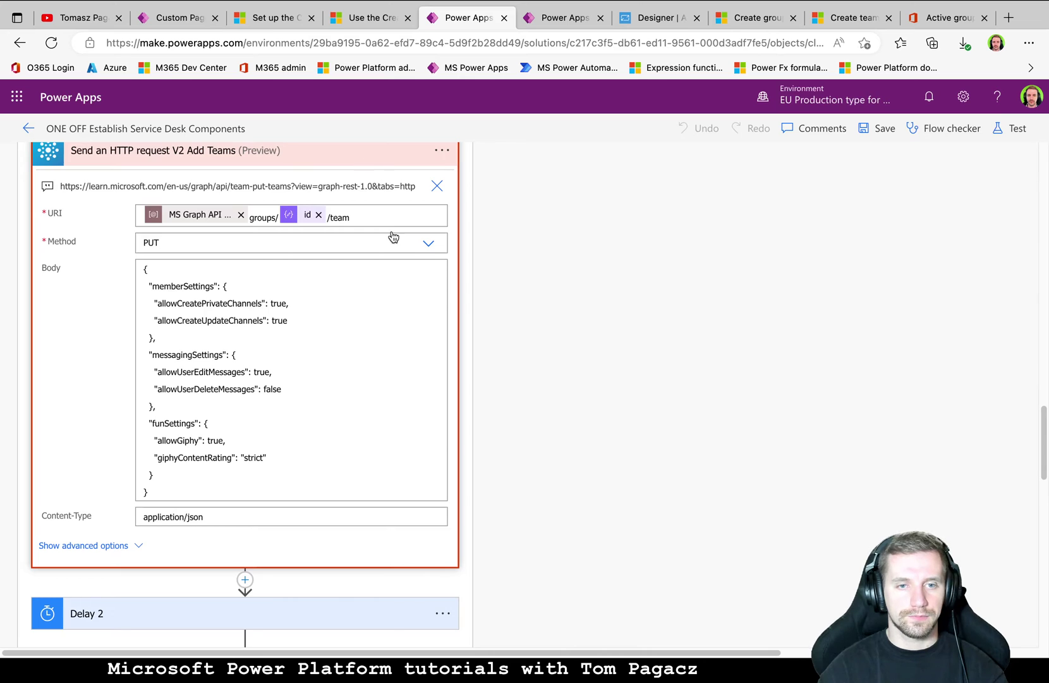
pyautogui.click(399, 204)
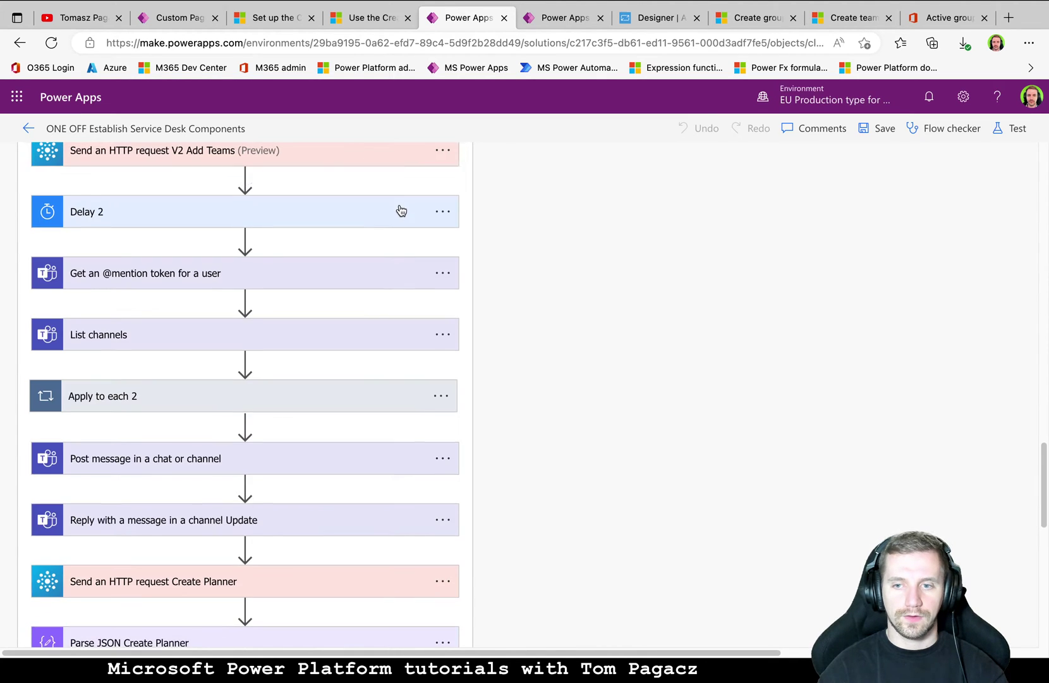
pyautogui.scroll(-1, 415, 392)
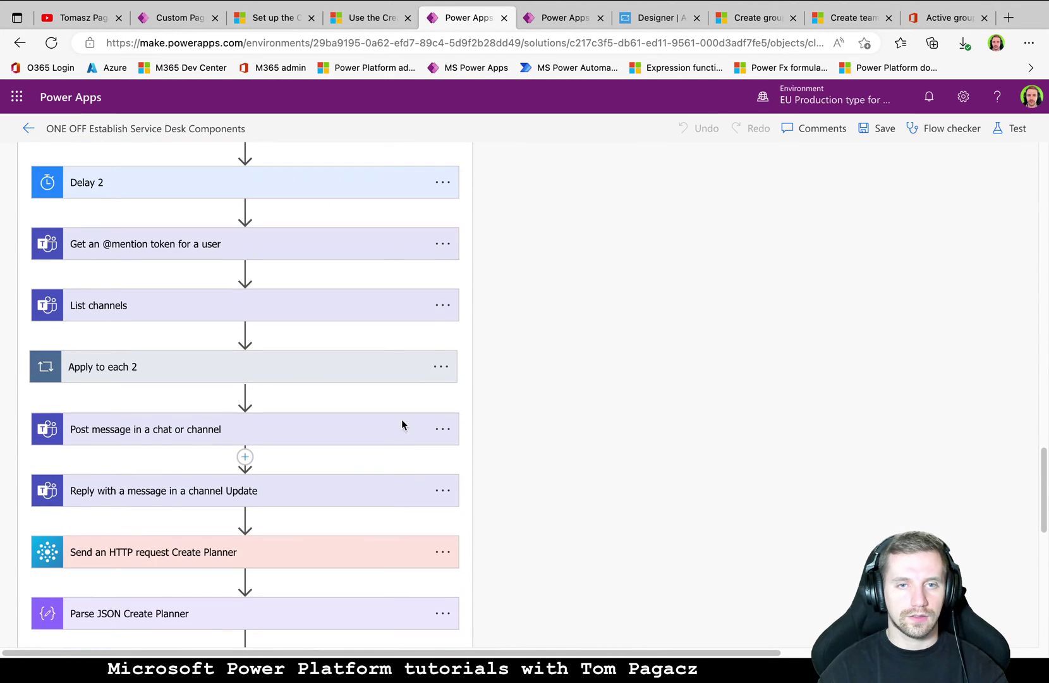
pyautogui.scroll(2, 399, 421)
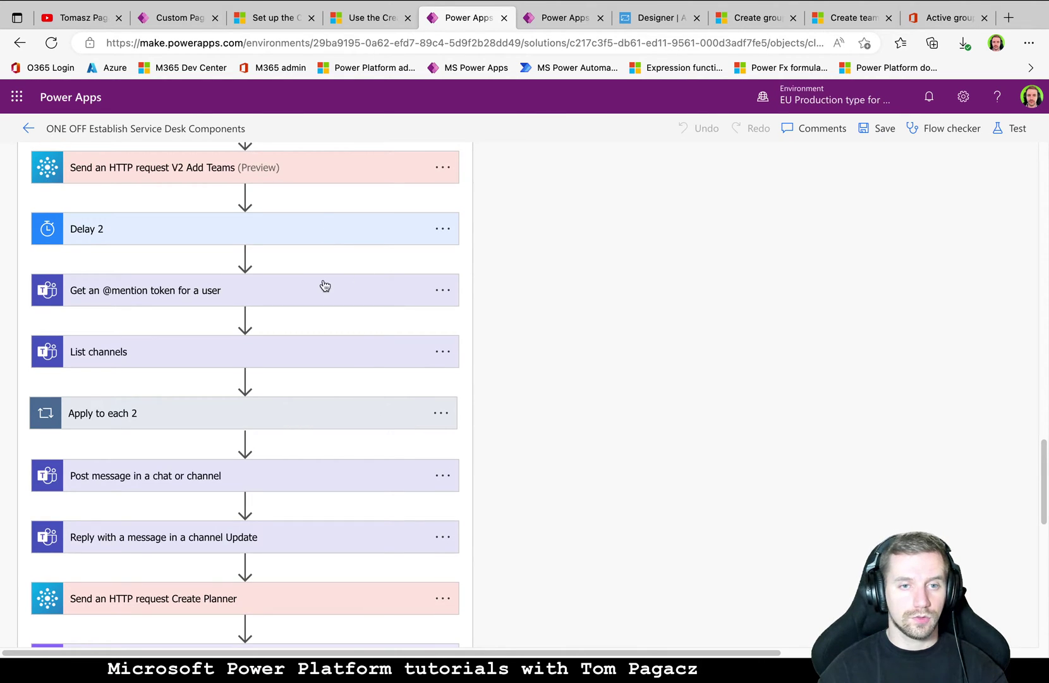
pyautogui.click(291, 303)
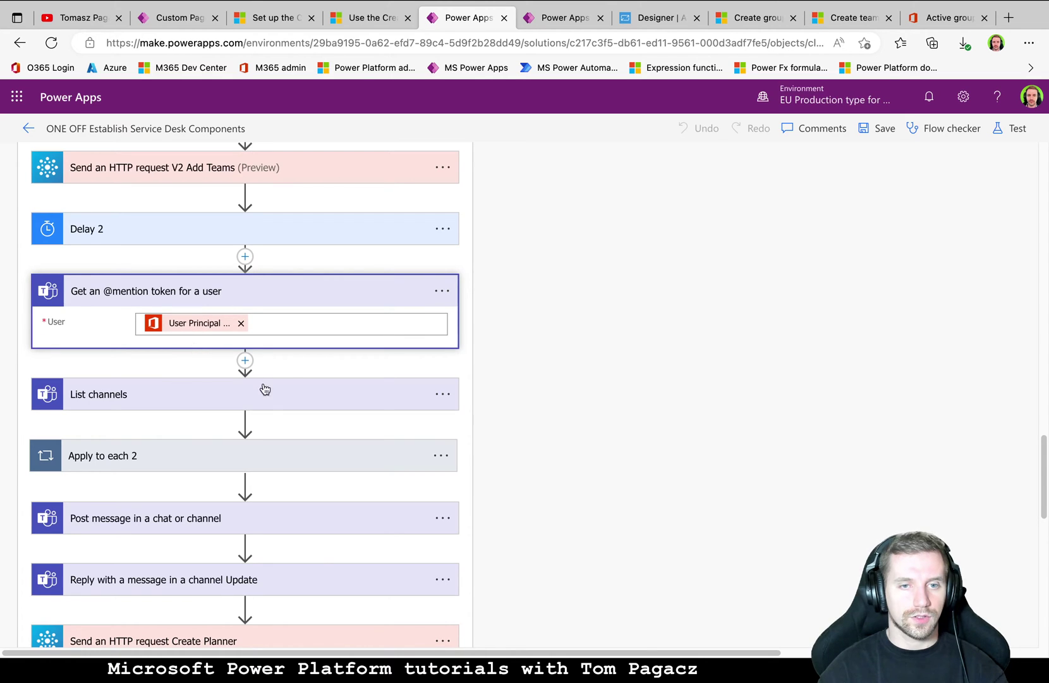
pyautogui.click(302, 393)
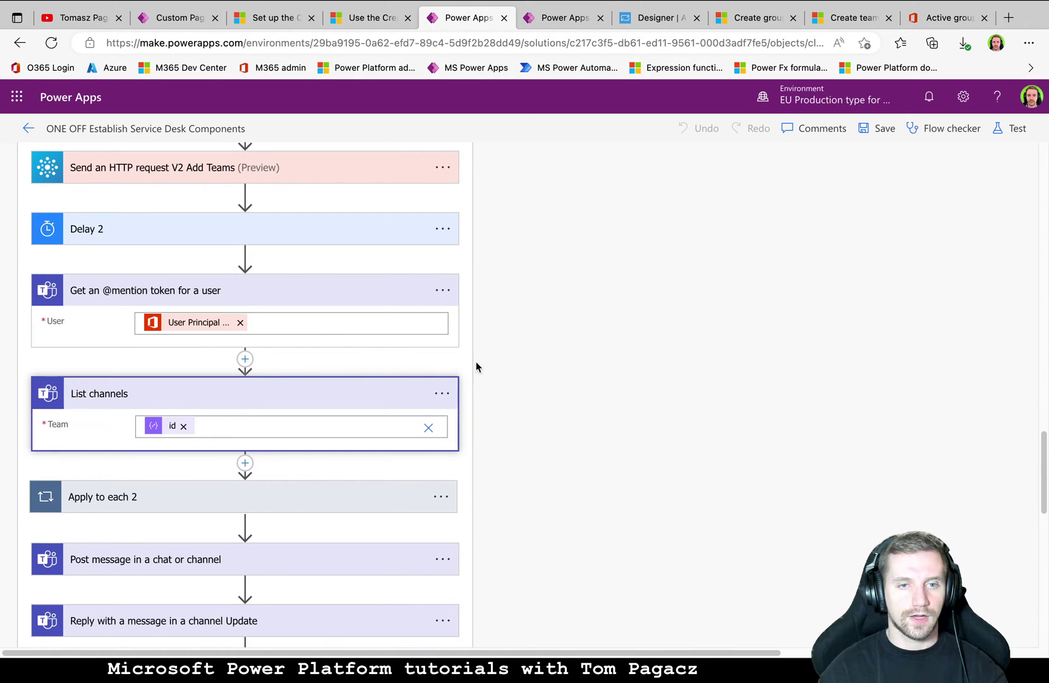
pyautogui.scroll(-1, 539, 353)
pyautogui.scroll(-1, 540, 355)
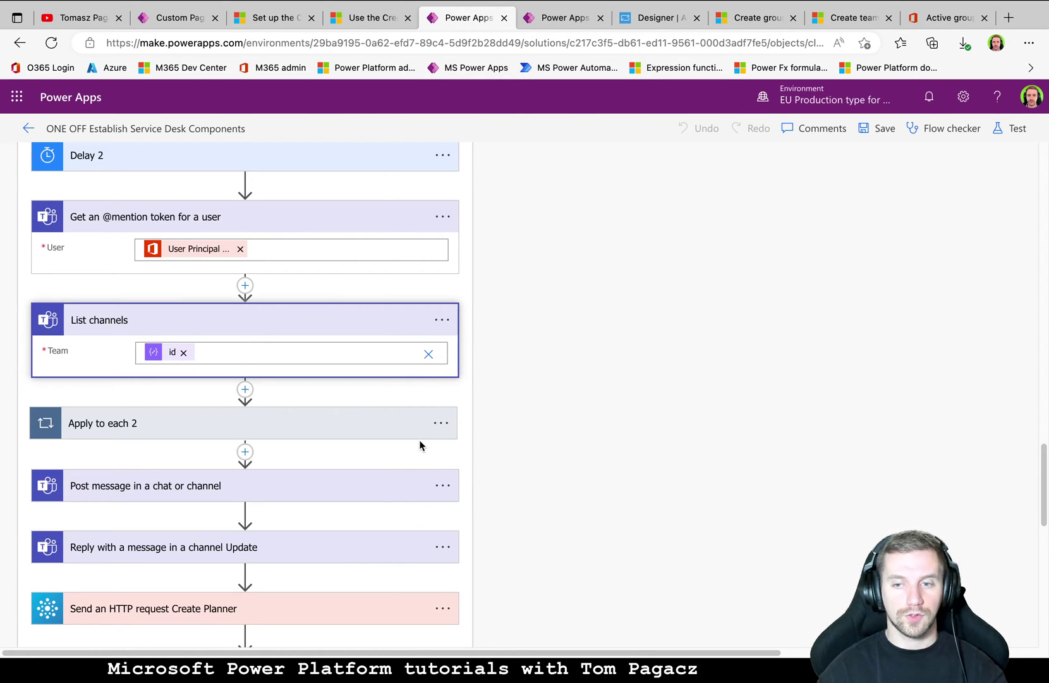
# Expand Apply to each 2 and its Set variable action for teamsDefaultChannel
pyautogui.click(352, 435)
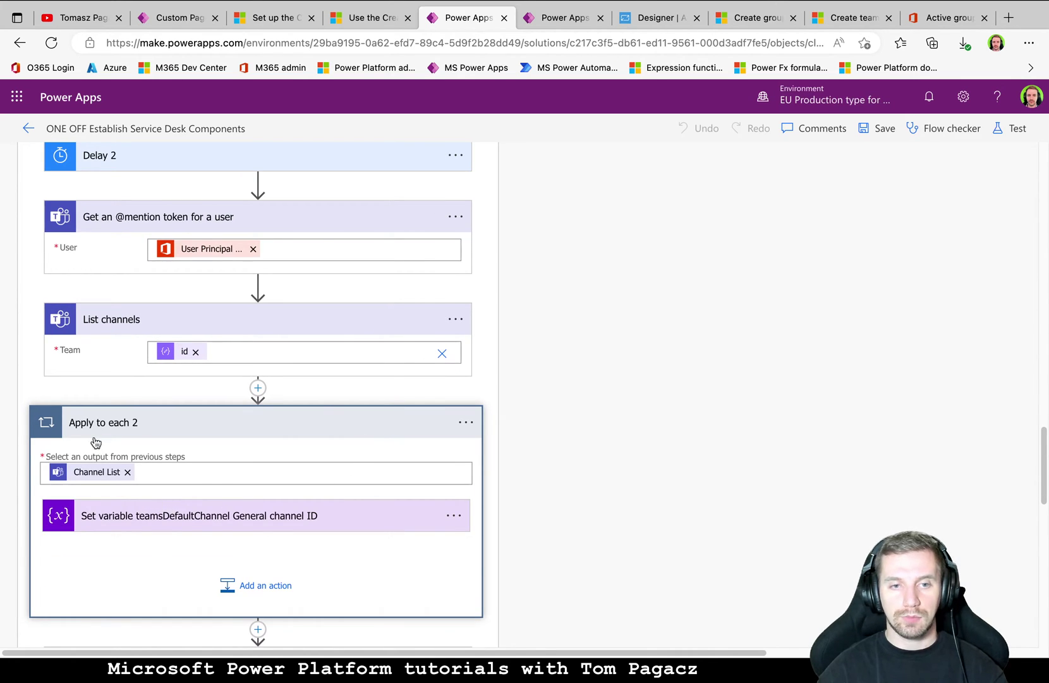
pyautogui.scroll(-1, 177, 464)
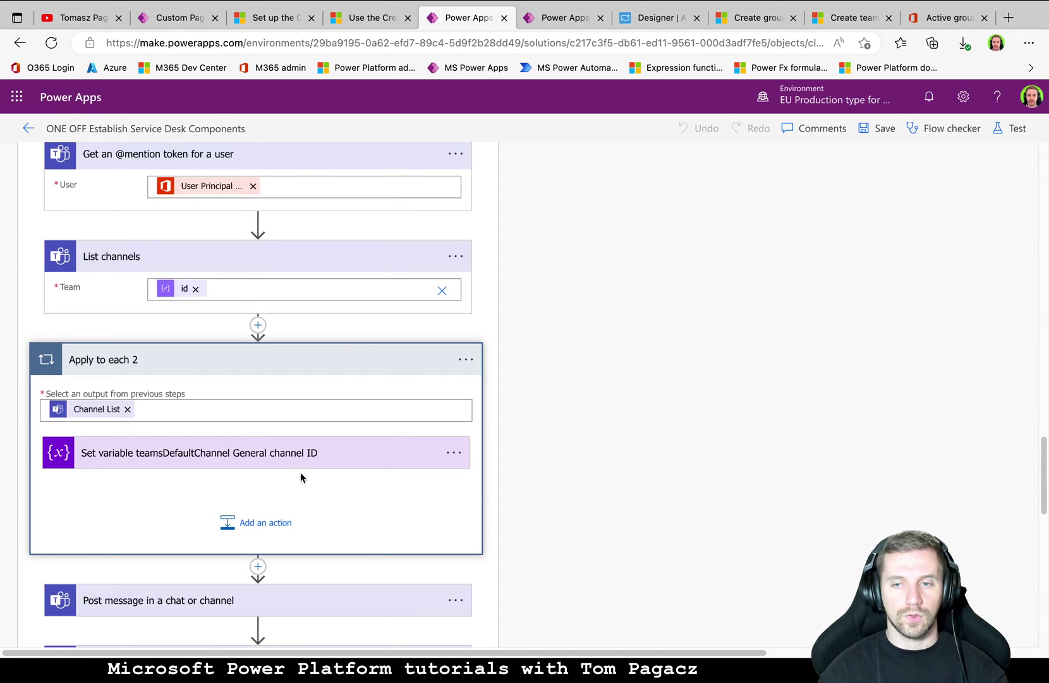
pyautogui.click(264, 452)
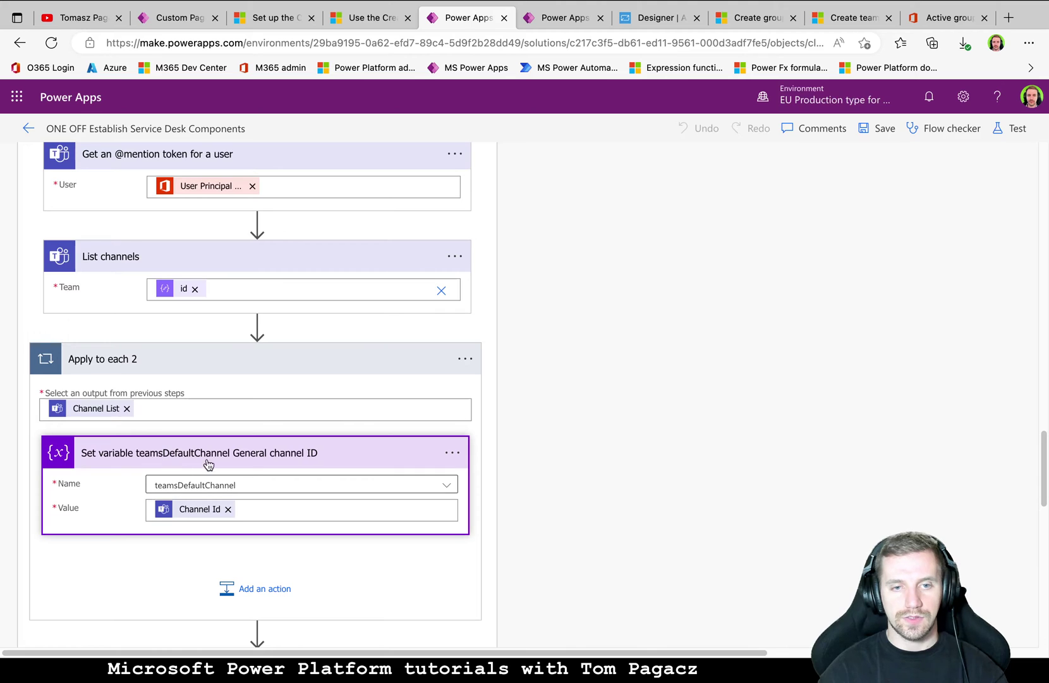
pyautogui.scroll(-1, 270, 509)
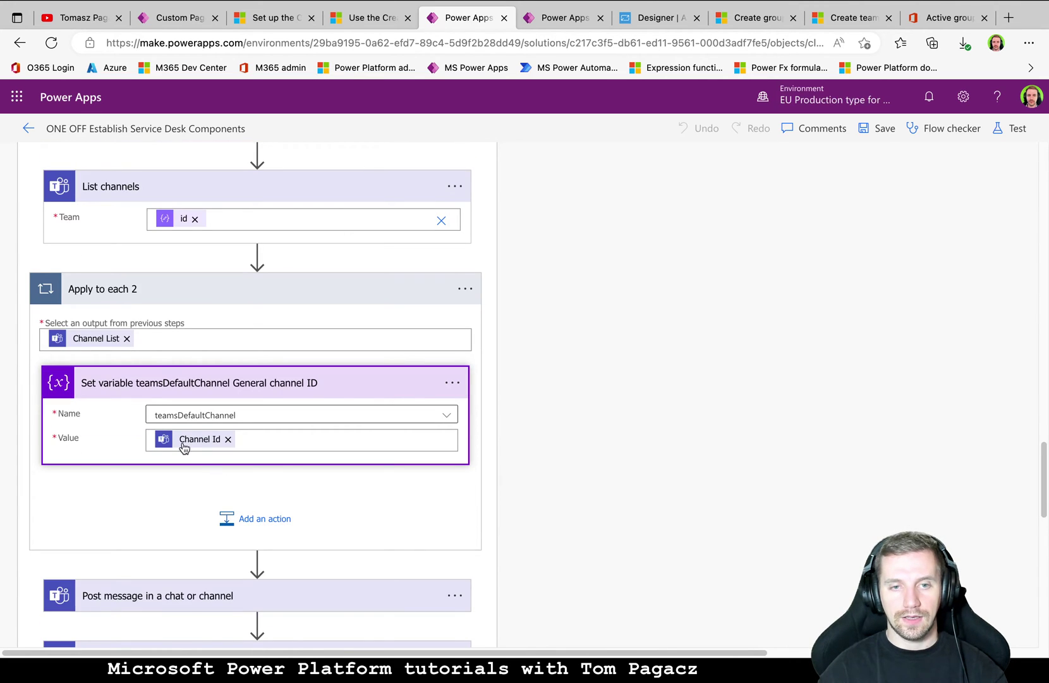
pyautogui.scroll(-1, 257, 468)
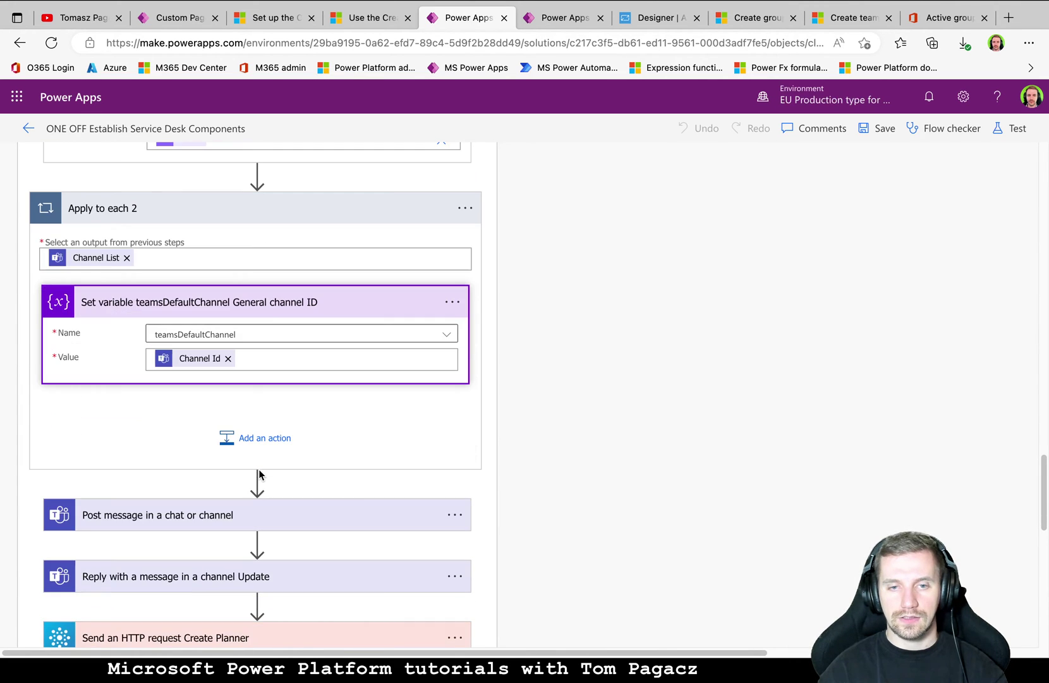
# Expand the first Teams channel post and its 'Update' reply
pyautogui.click(360, 515)
pyautogui.scroll(-1, 358, 522)
pyautogui.scroll(-2, 358, 521)
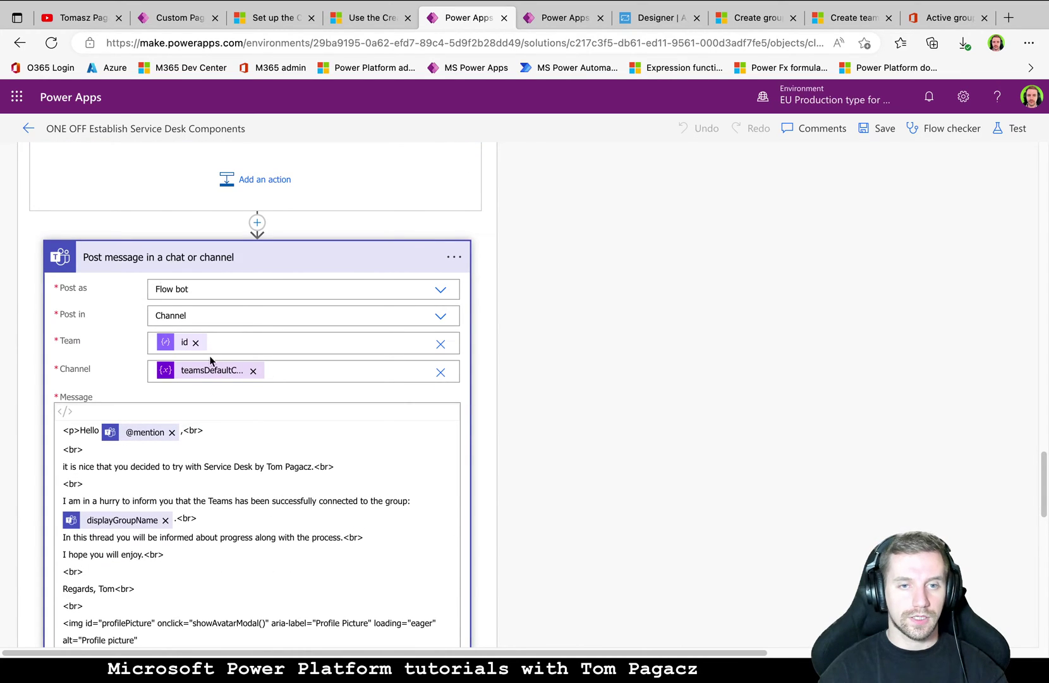
pyautogui.scroll(-3, 210, 359)
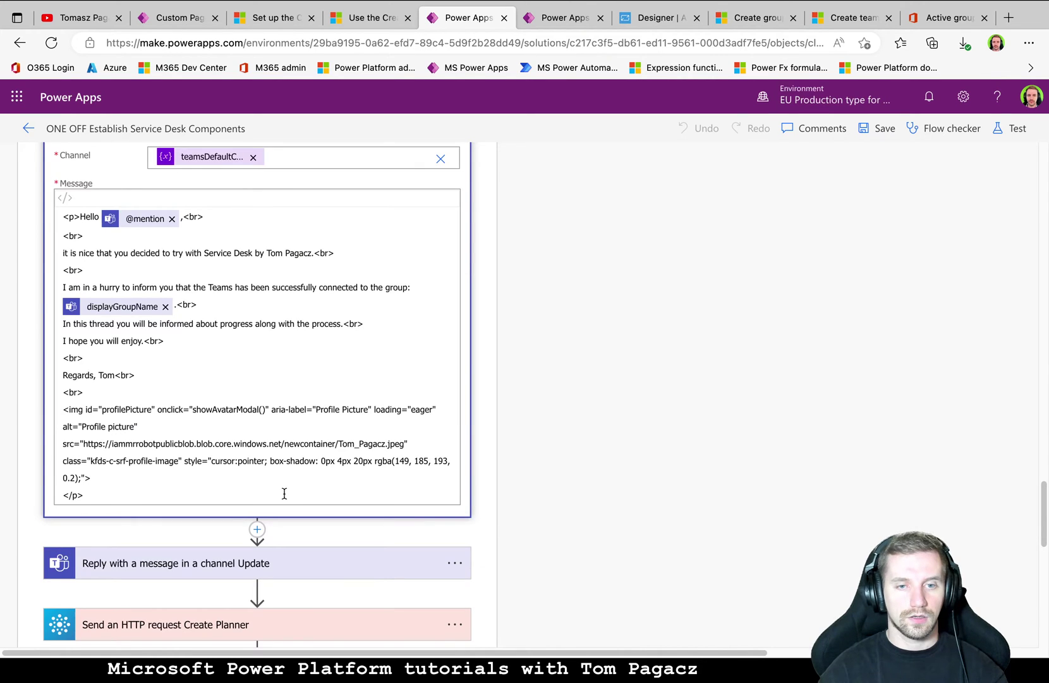
pyautogui.click(302, 569)
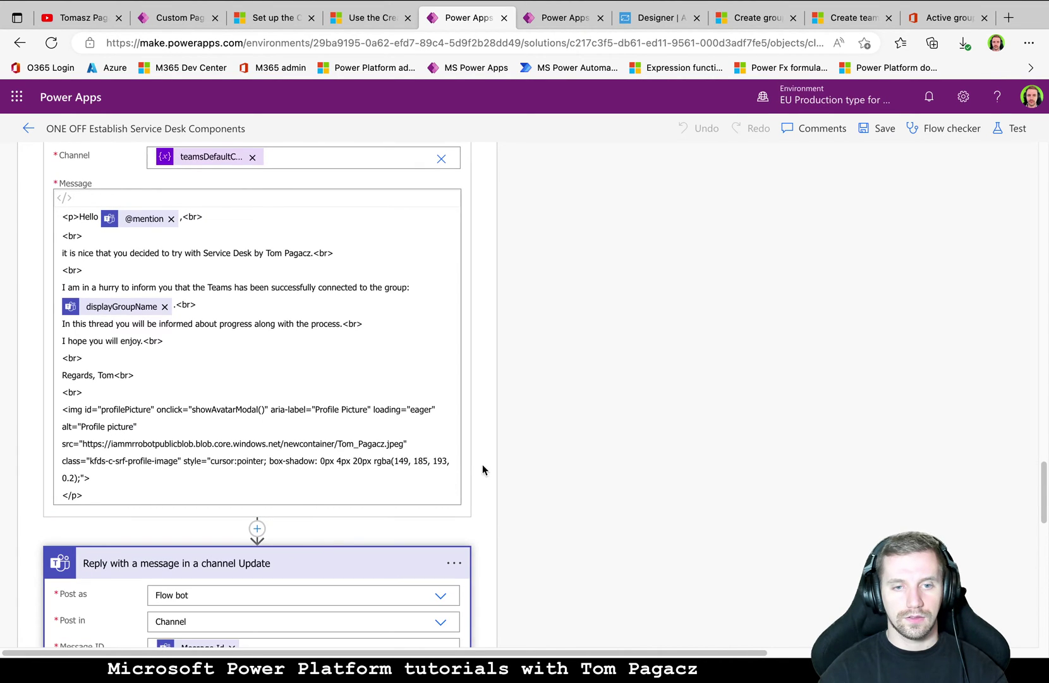
# Expand the 'Send an HTTP request Create Planner' action showing the POST to planner/plans with owner and title
pyautogui.scroll(-3, 538, 469)
pyautogui.scroll(-1, 538, 468)
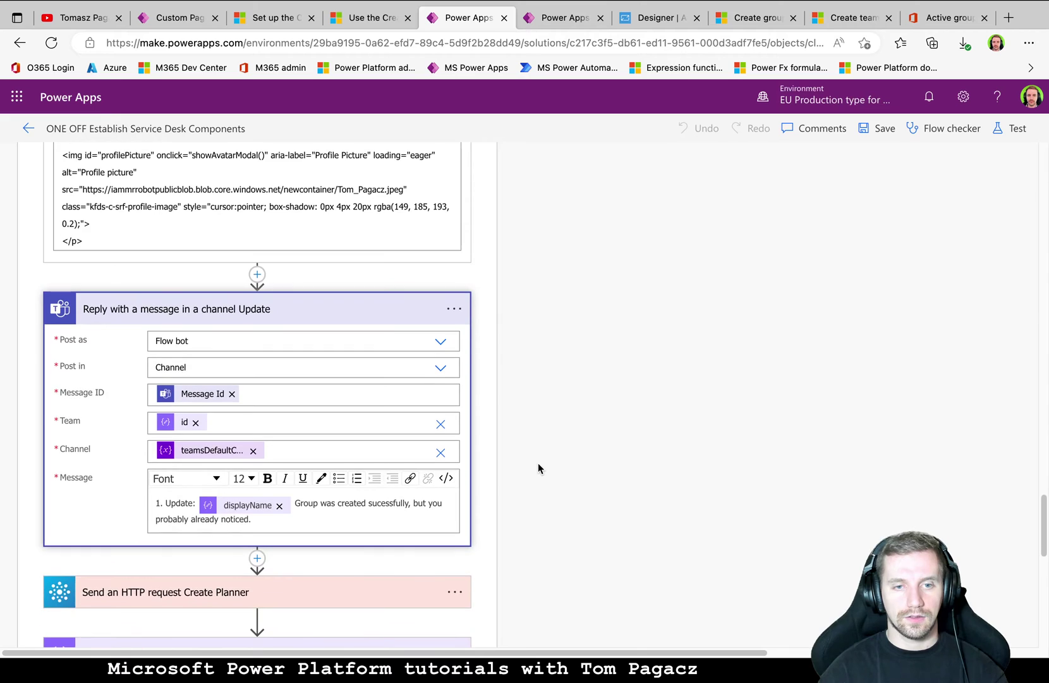
pyautogui.scroll(-1, 538, 469)
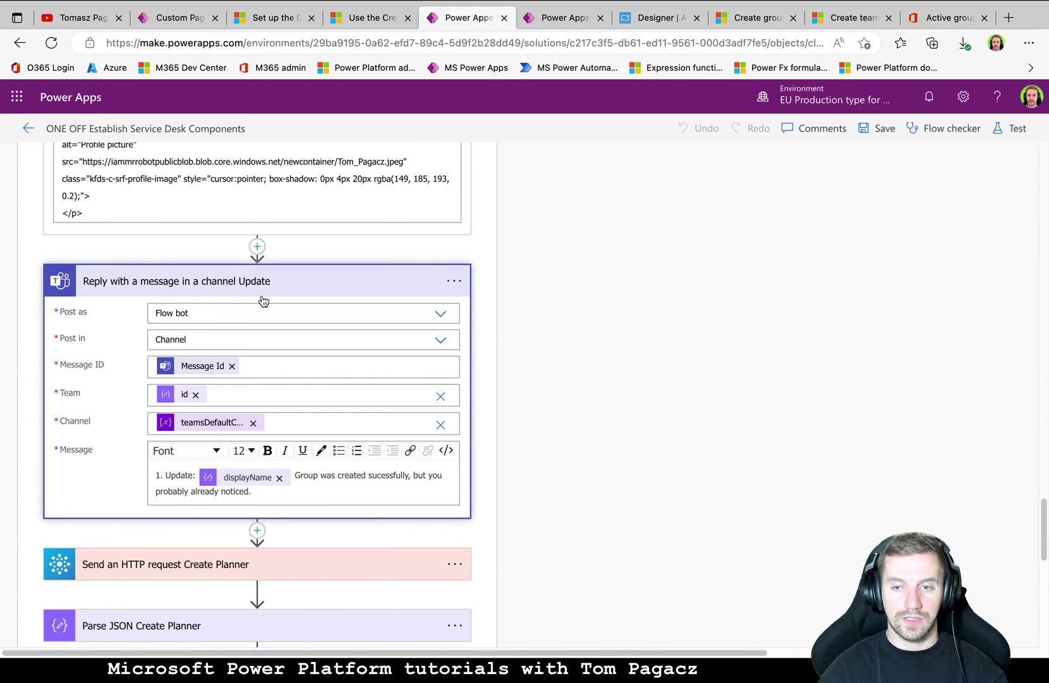
pyautogui.scroll(-2, 474, 358)
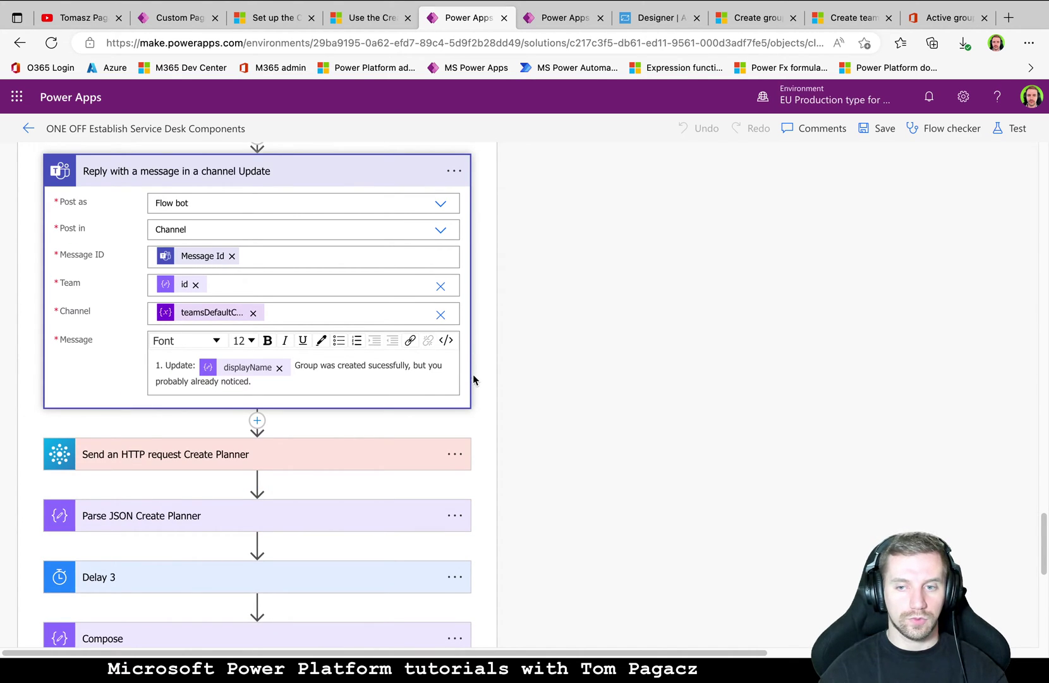
pyautogui.scroll(-1, 474, 380)
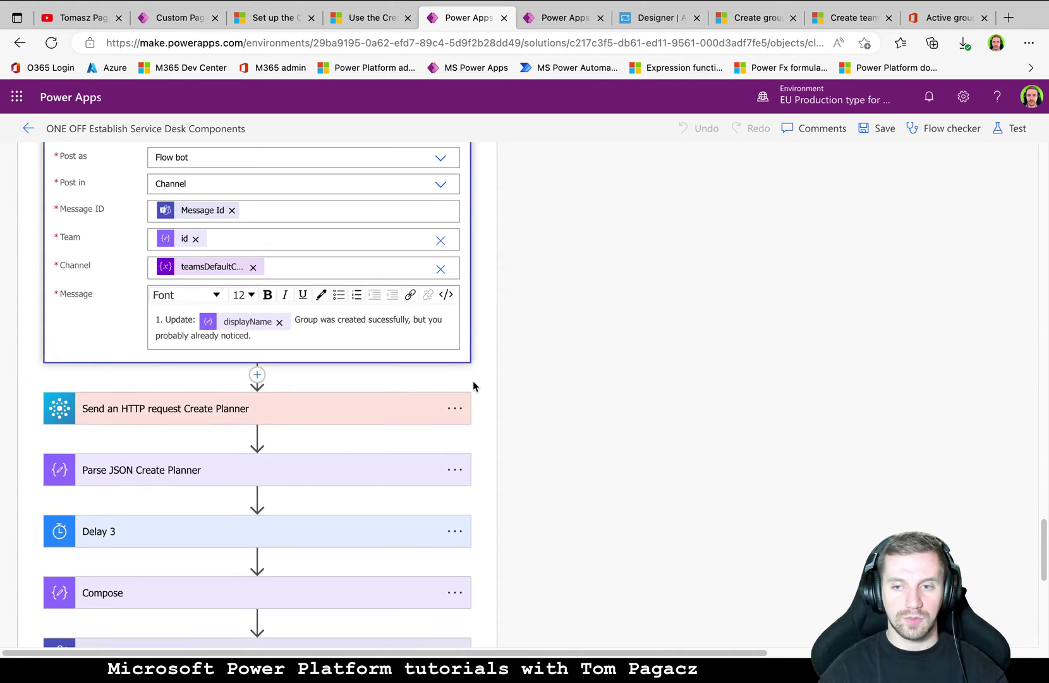
pyautogui.click(361, 410)
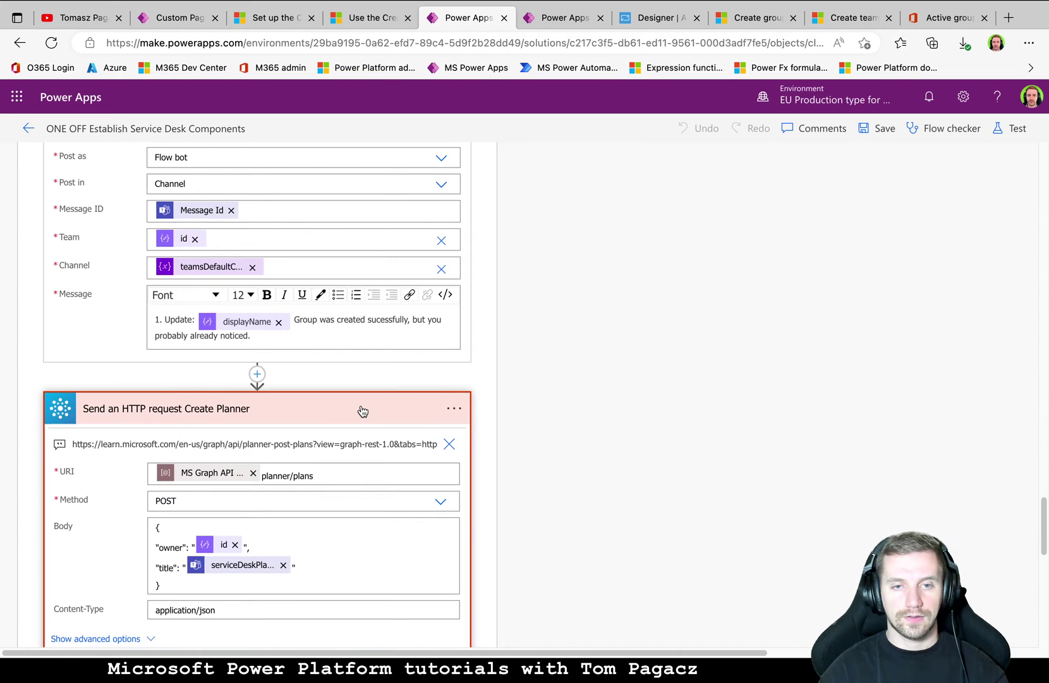
pyautogui.scroll(-1, 362, 411)
pyautogui.scroll(-1, 354, 407)
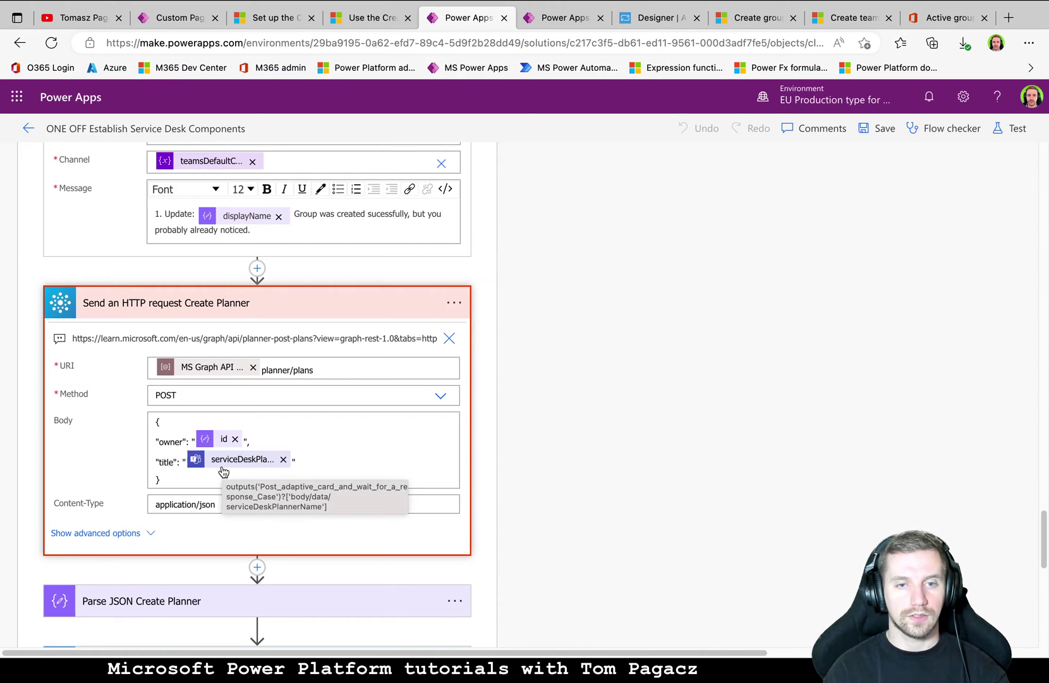
pyautogui.scroll(-4, 316, 474)
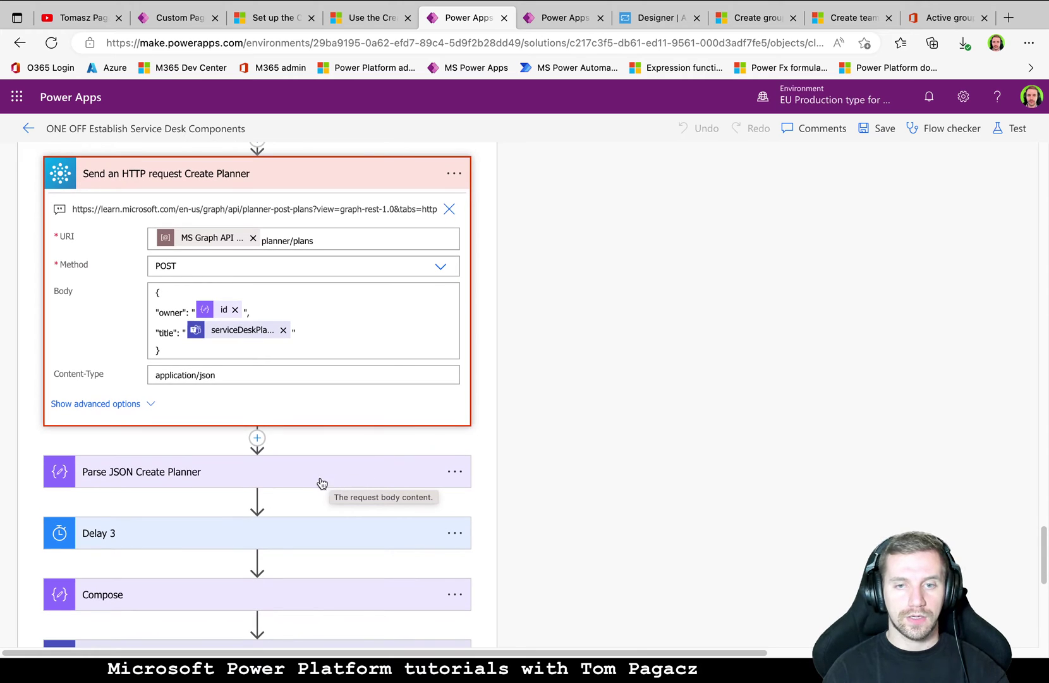
# Expand Parse JSON Create Planner, the 5-minute Delay 3 and the Compose Planner update message
pyautogui.click(373, 480)
pyautogui.scroll(-6, 456, 406)
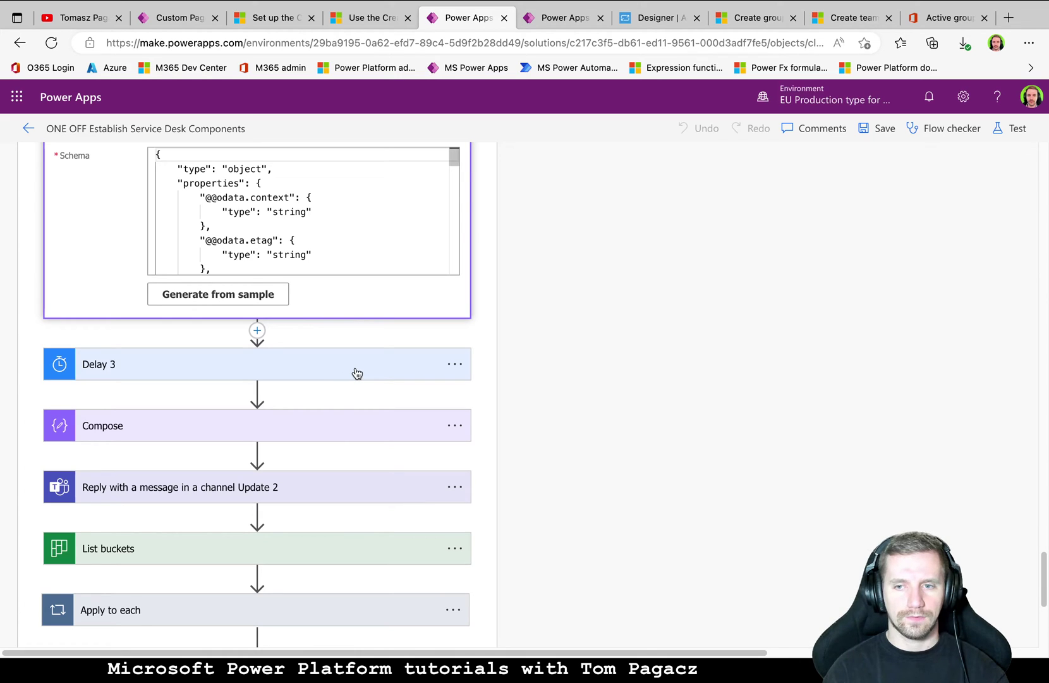
pyautogui.click(357, 374)
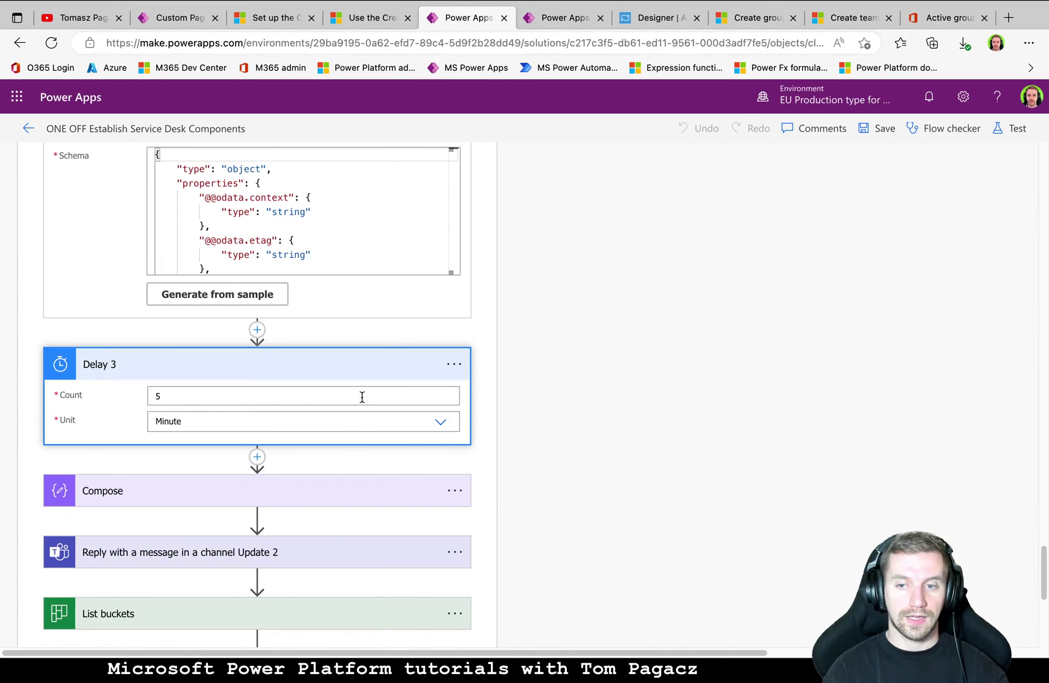
pyautogui.click(380, 499)
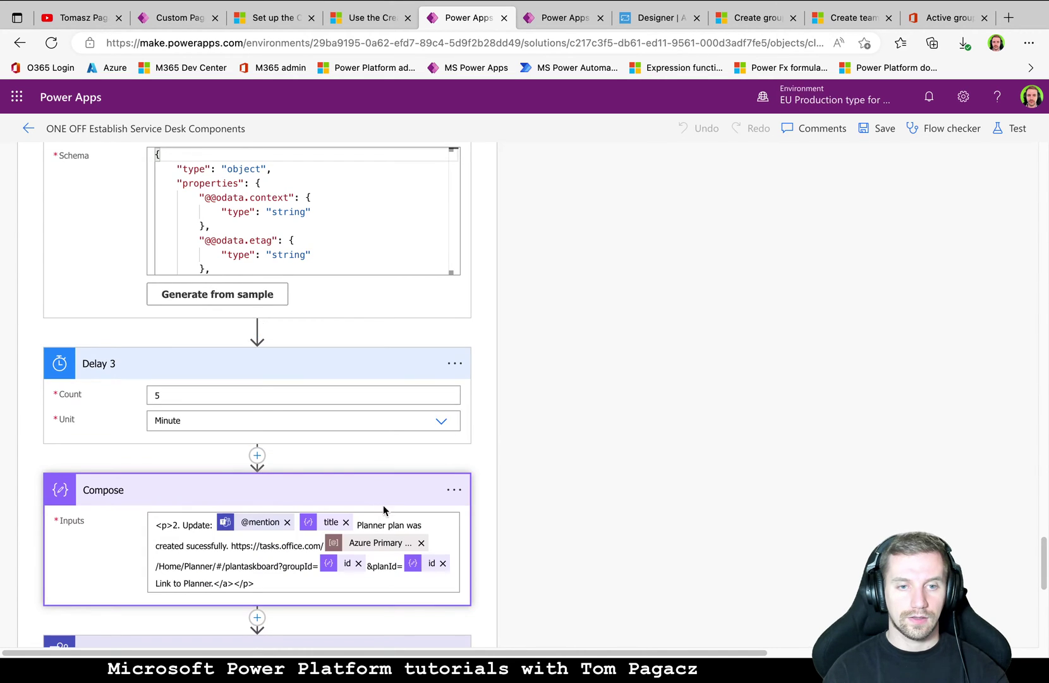
pyautogui.scroll(-4, 571, 475)
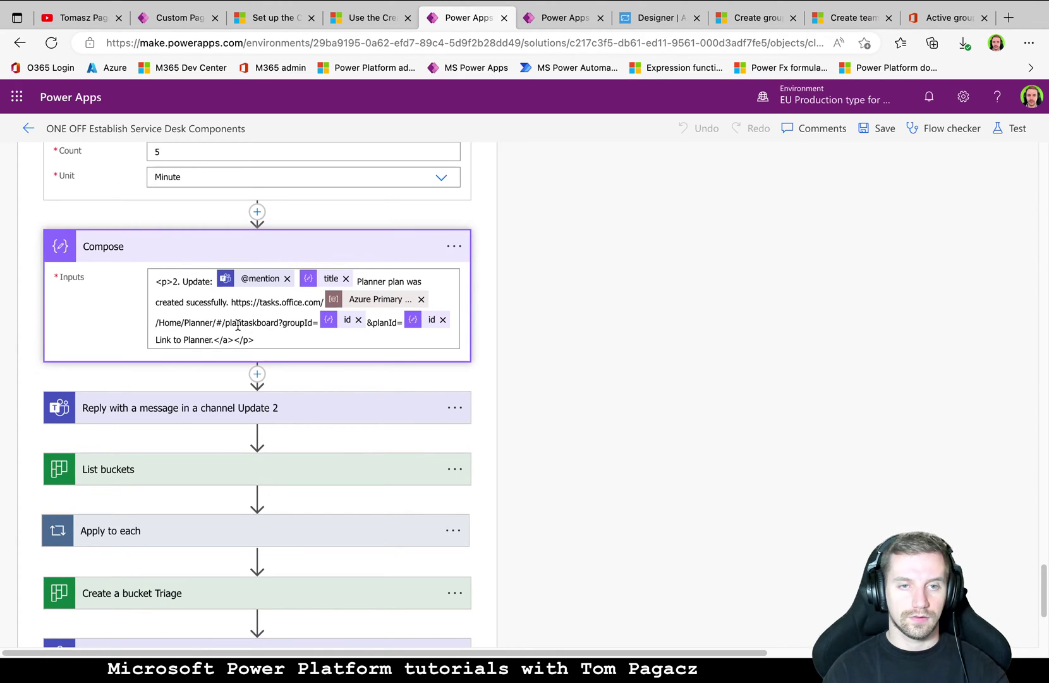
# Expand the Update 2 reply posting the Compose output, then reveal List buckets, Triage bucket and Final steps
pyautogui.click(371, 410)
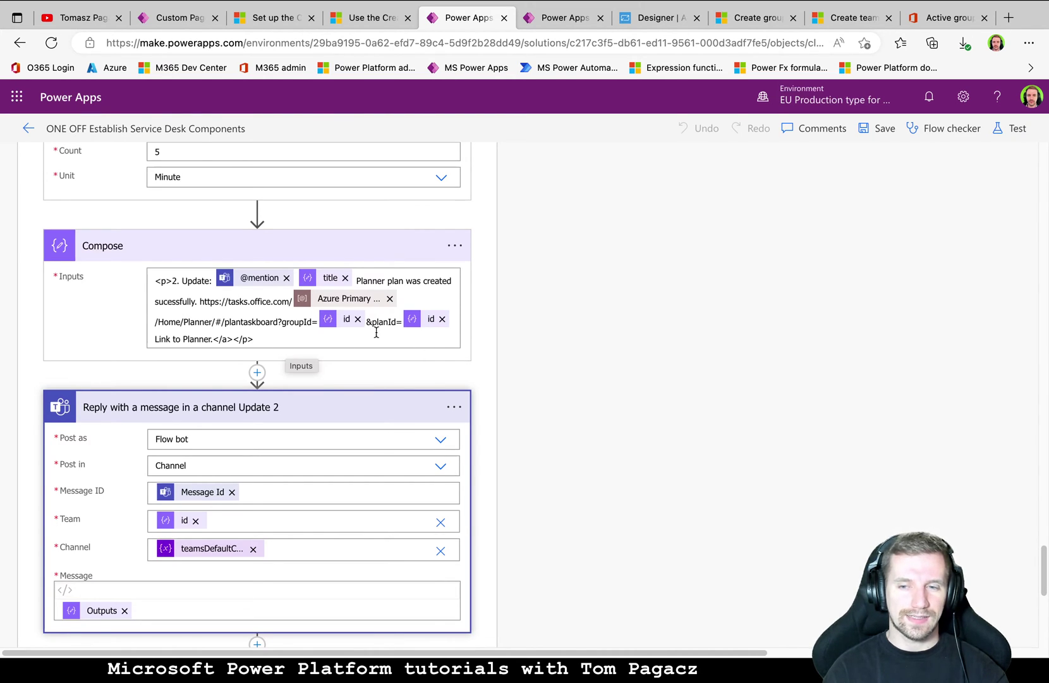
pyautogui.scroll(-3, 471, 398)
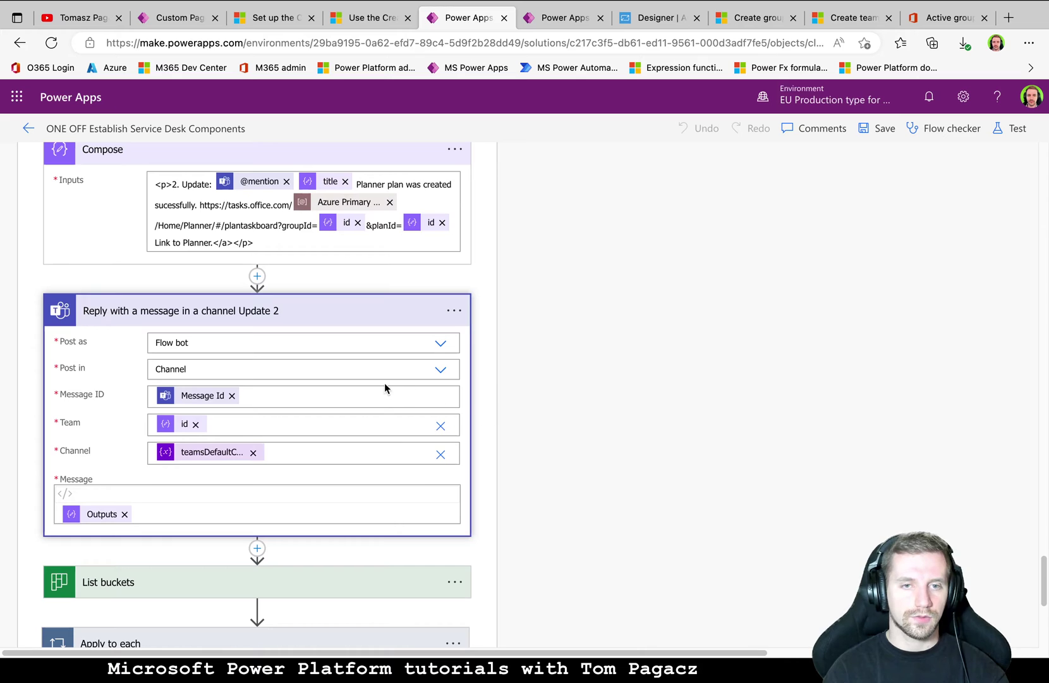
pyautogui.scroll(-5, 357, 415)
pyautogui.scroll(1, 356, 404)
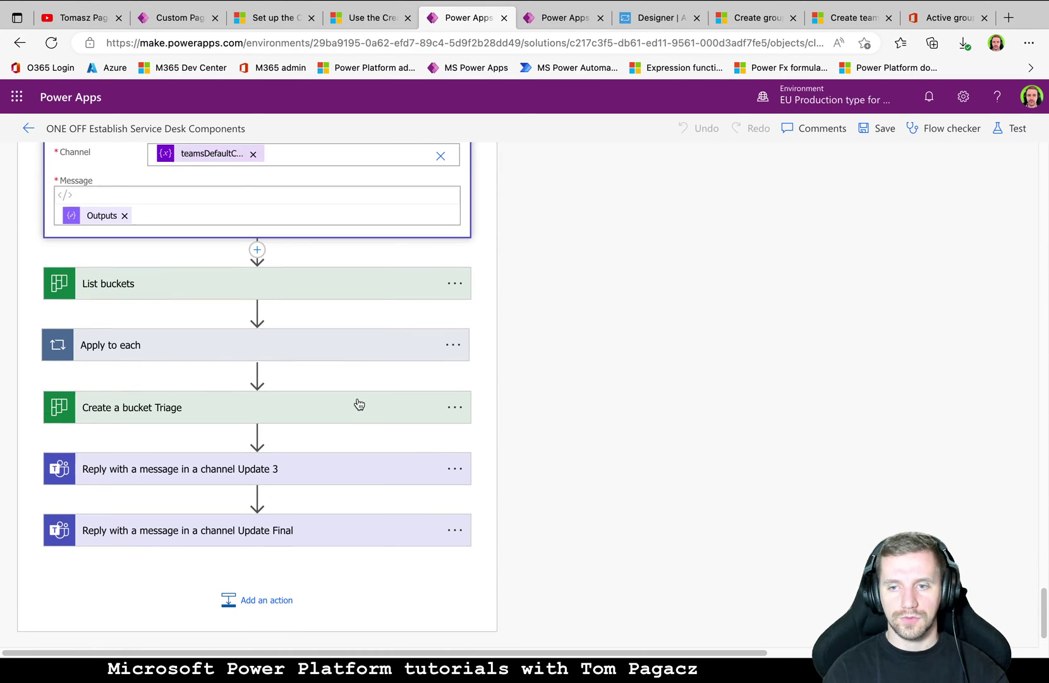
# Expand the Apply to each loop and the 'Create a bucket Triage' step's settings
pyautogui.click(342, 285)
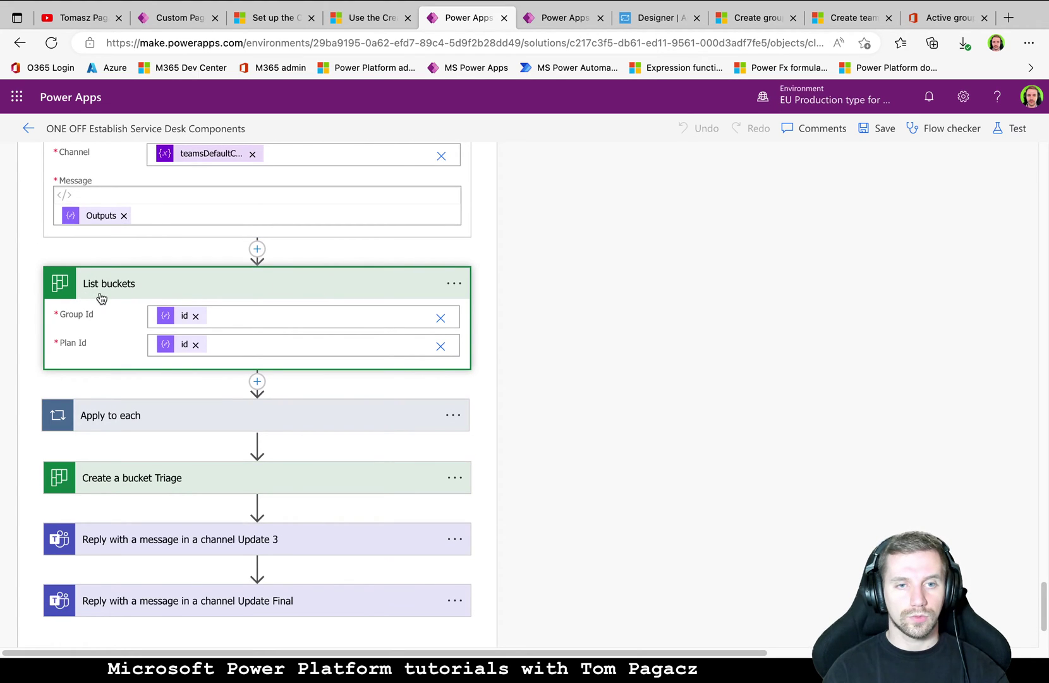
pyautogui.click(176, 413)
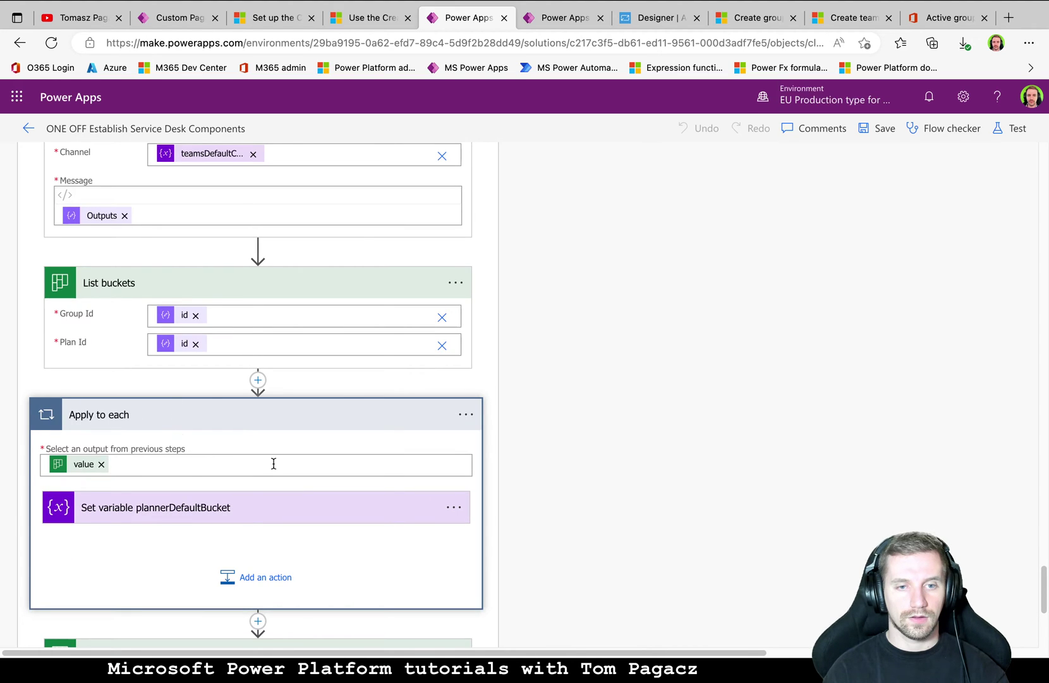
pyautogui.scroll(-4, 273, 464)
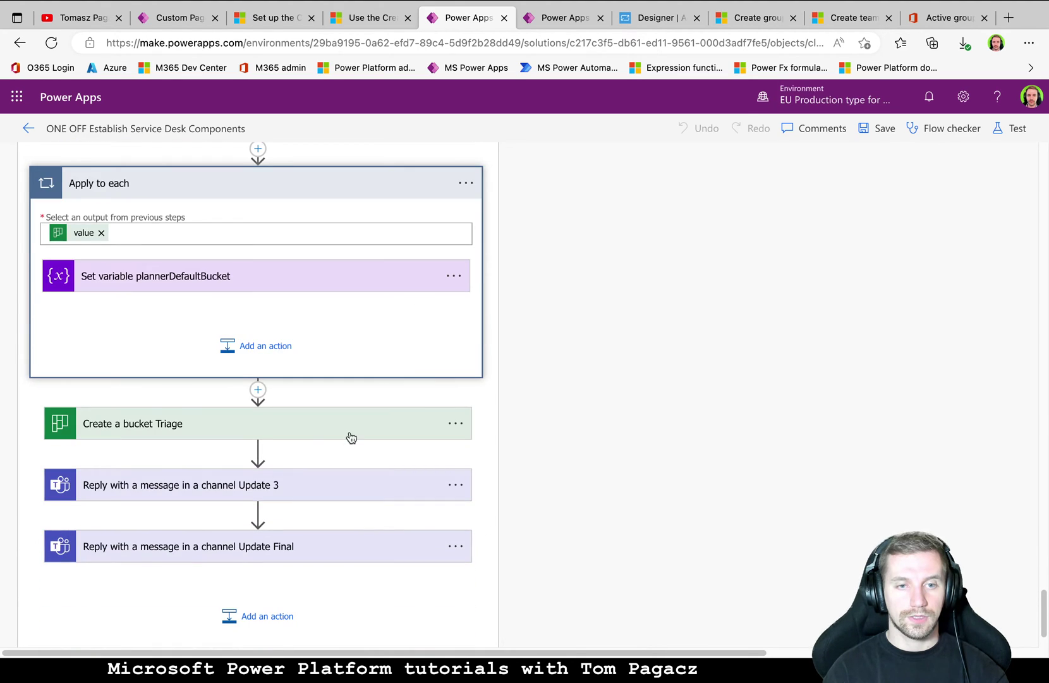
pyautogui.click(352, 437)
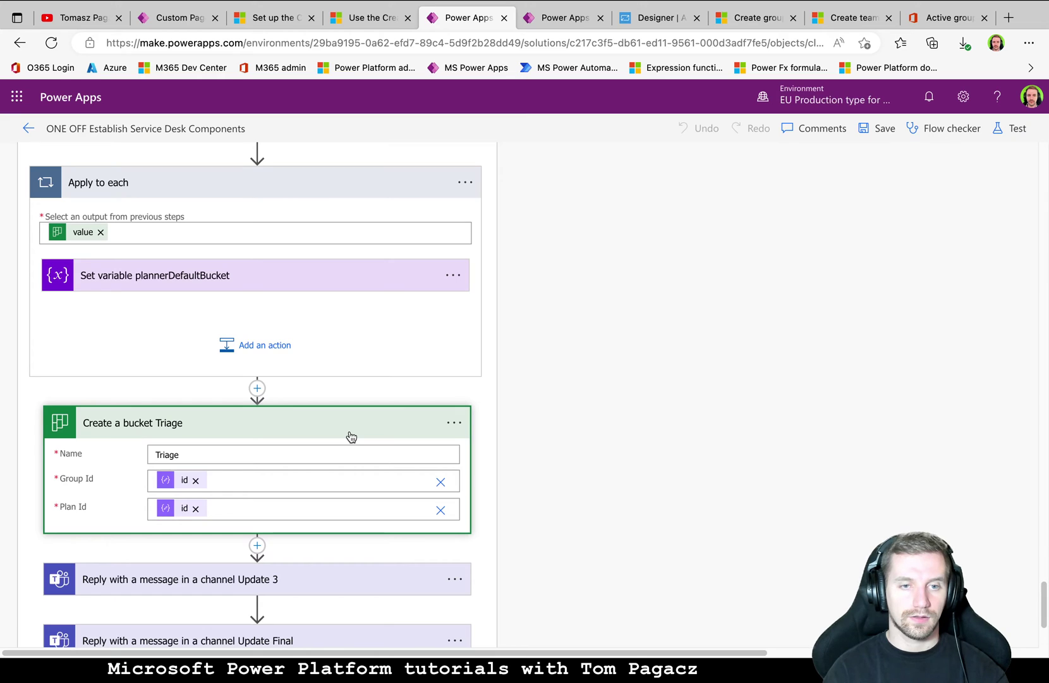
# Expand the Update 3 reply posting '3. Update: Name bucket was successfully created'
pyautogui.scroll(-1, 349, 438)
pyautogui.scroll(-1, 350, 438)
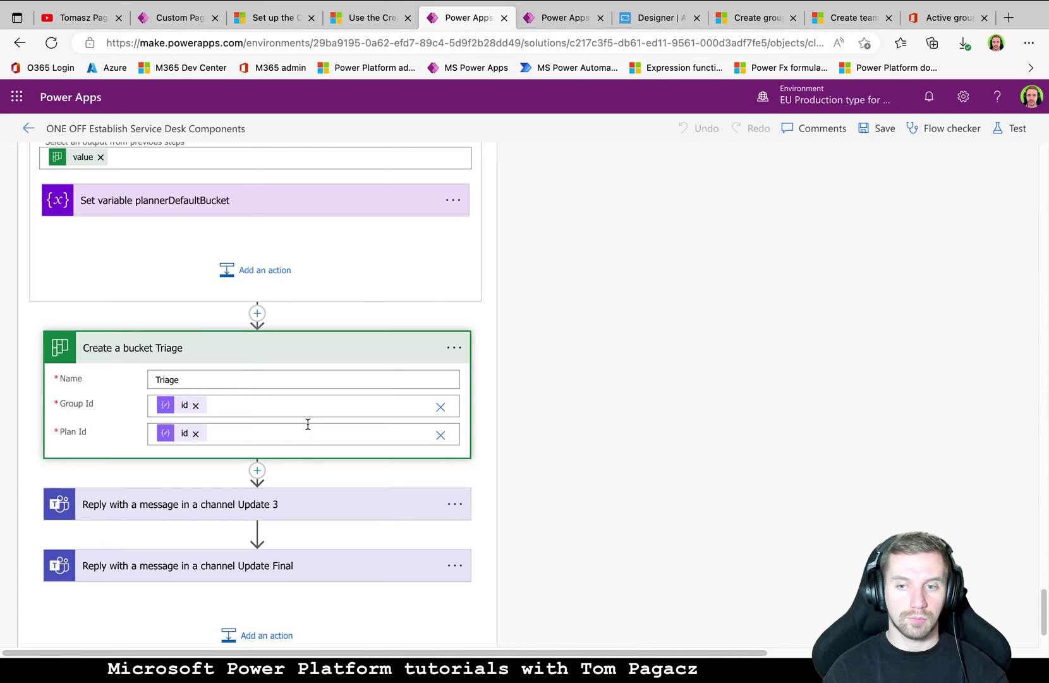
pyautogui.scroll(-1, 536, 462)
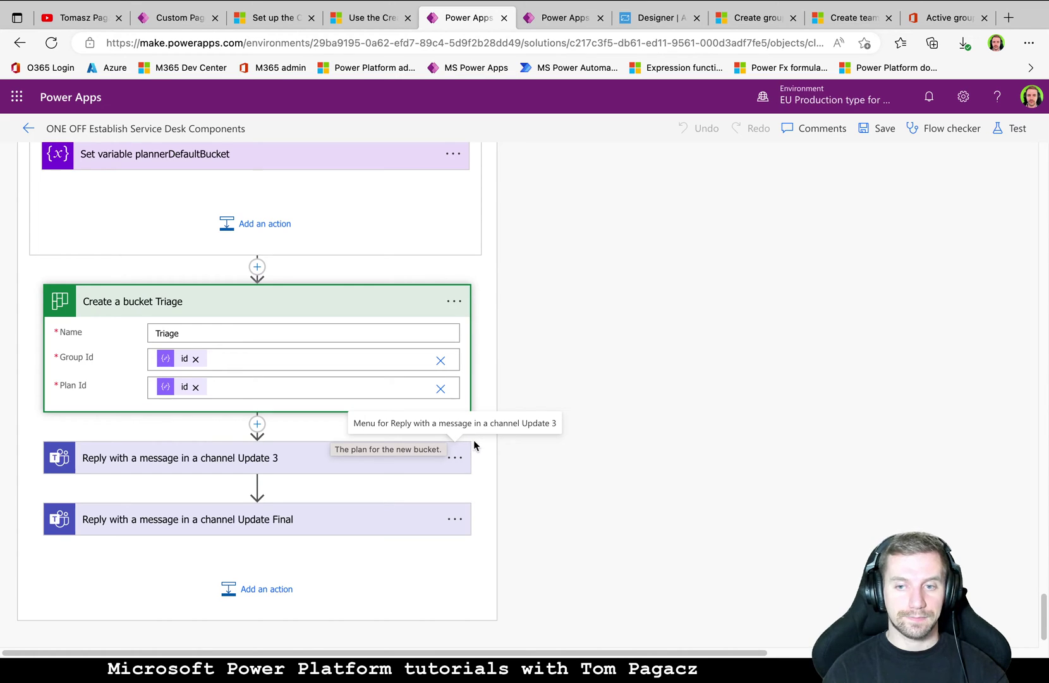
pyautogui.click(342, 467)
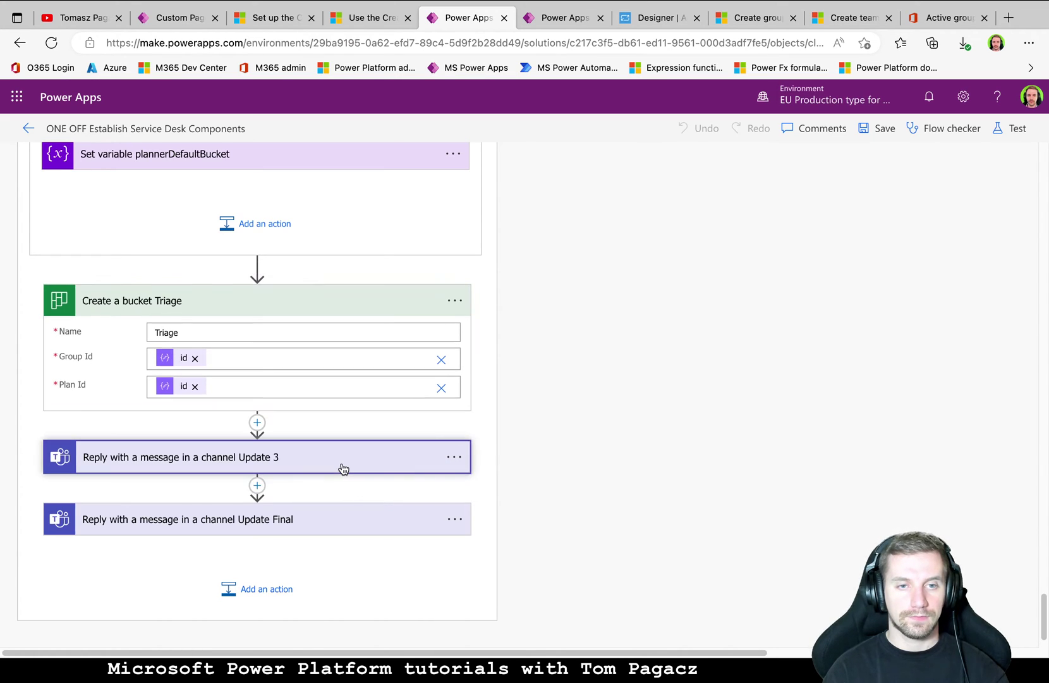
pyautogui.scroll(-2, 377, 453)
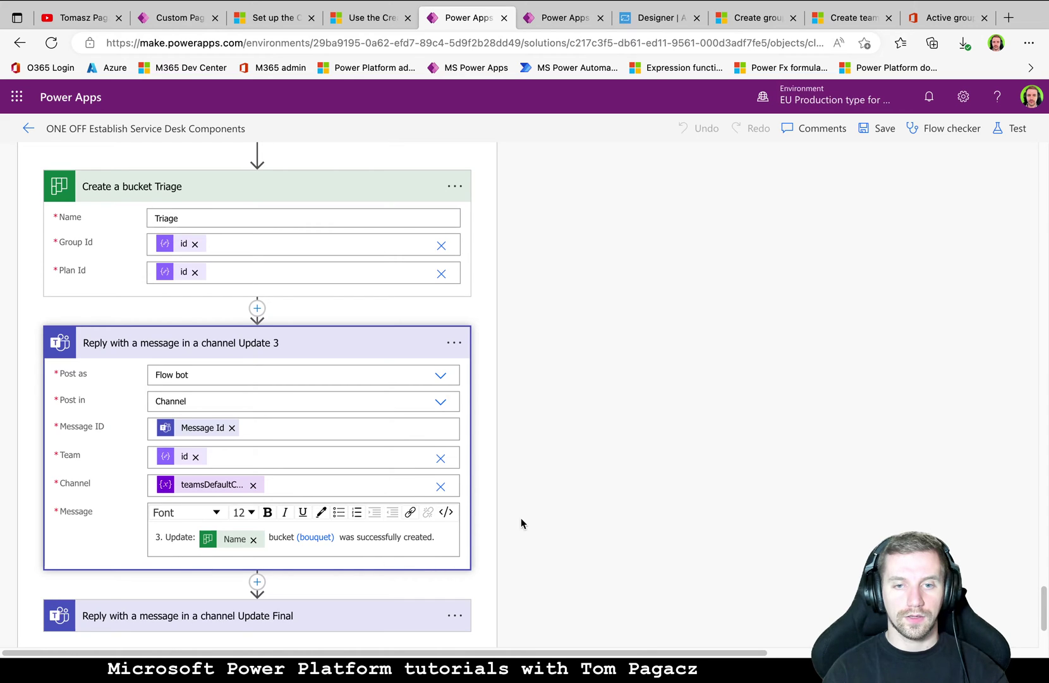
# Expand the Update Final reply with its completion message listing plan and bucket IDs
pyautogui.scroll(-2, 547, 508)
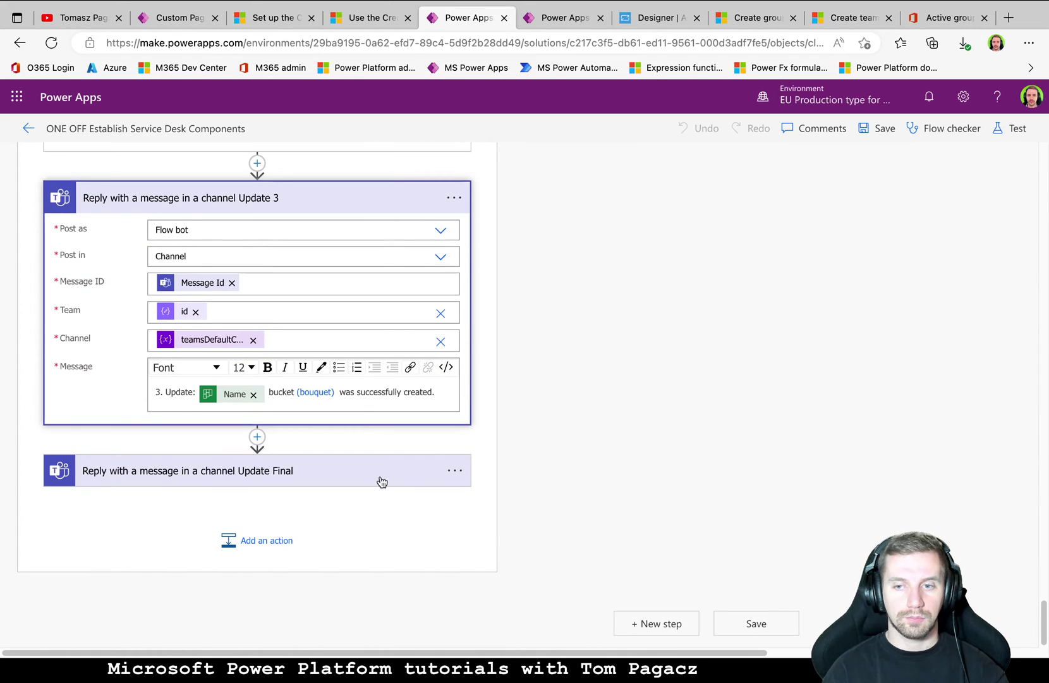
pyautogui.click(382, 481)
pyautogui.scroll(-3, 592, 485)
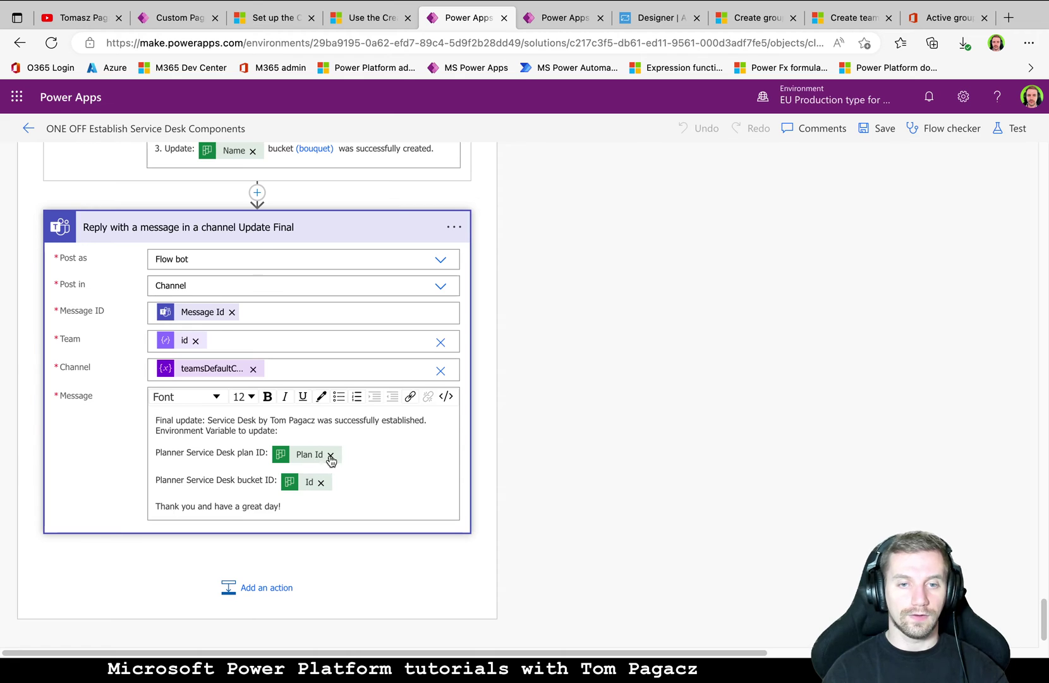
pyautogui.scroll(-1, 430, 470)
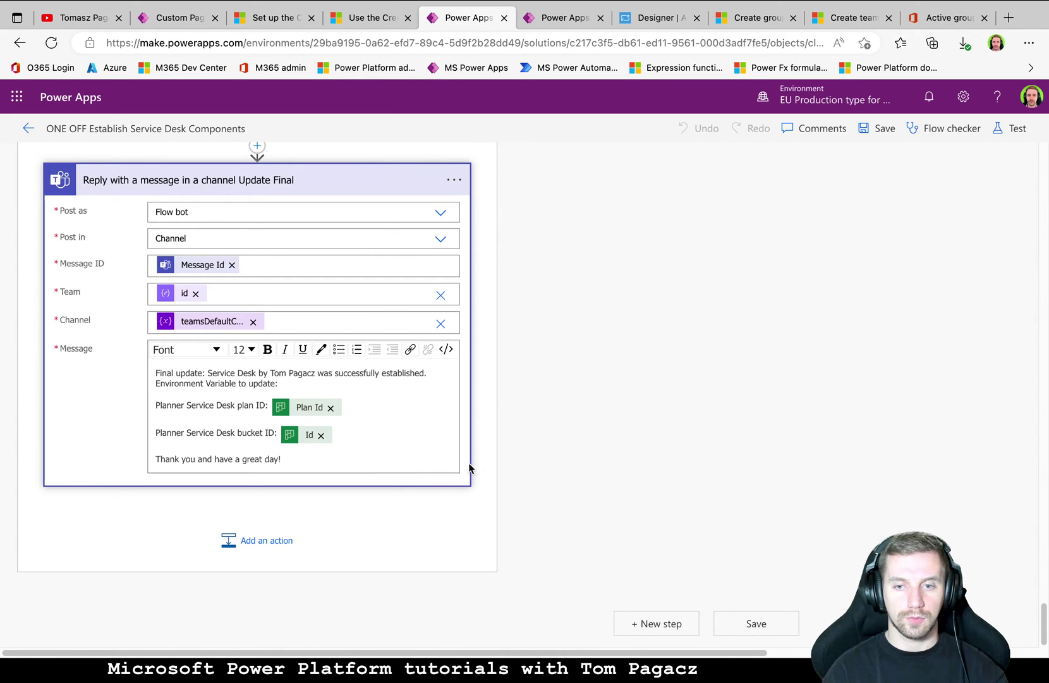
# Scroll back up to the Switch step and its two cases
pyautogui.scroll(10, 654, 464)
pyautogui.scroll(20, 654, 454)
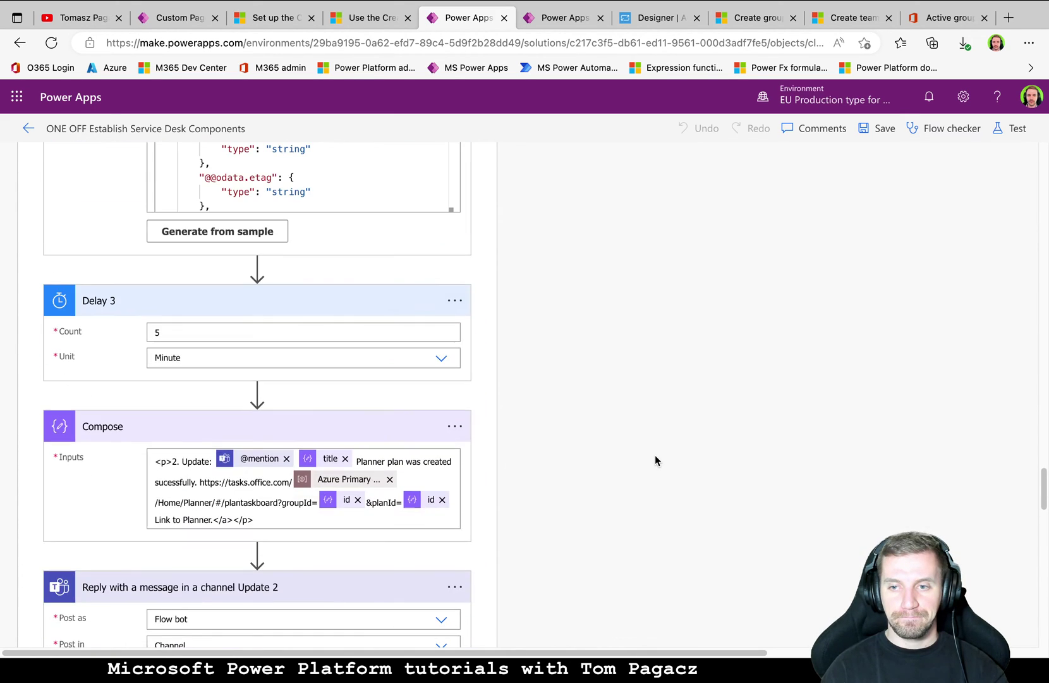
pyautogui.scroll(20, 654, 459)
# Expand Case 2 and review Create Planner 2, the Triage 2 bucket and the channel message
pyautogui.scroll(-5, 648, 461)
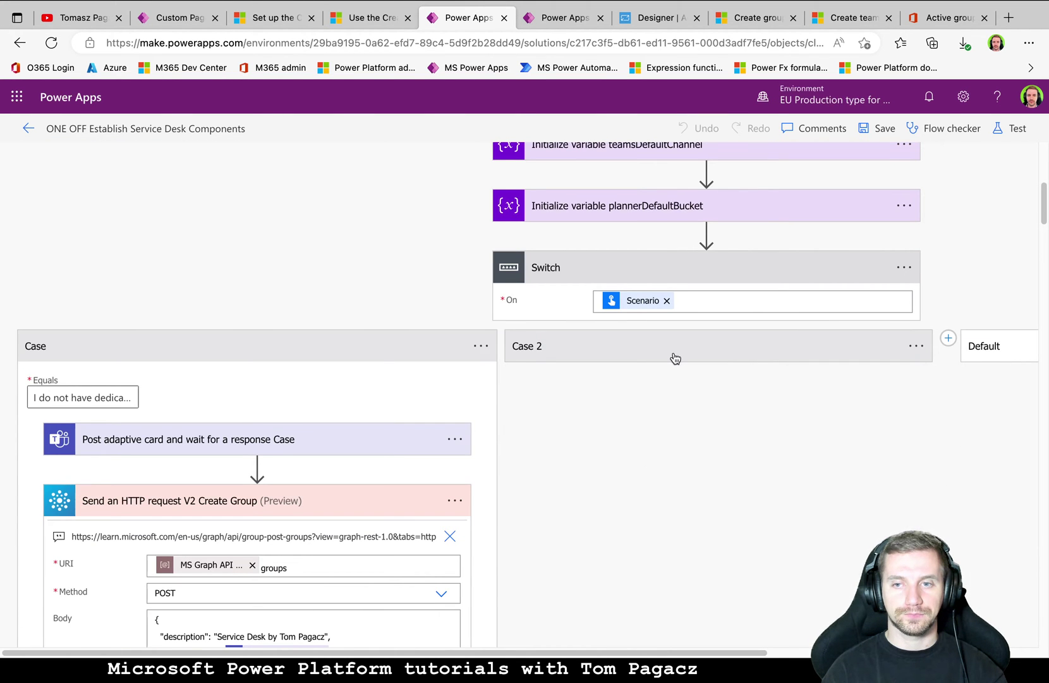
pyautogui.click(707, 358)
pyautogui.scroll(-3, 736, 360)
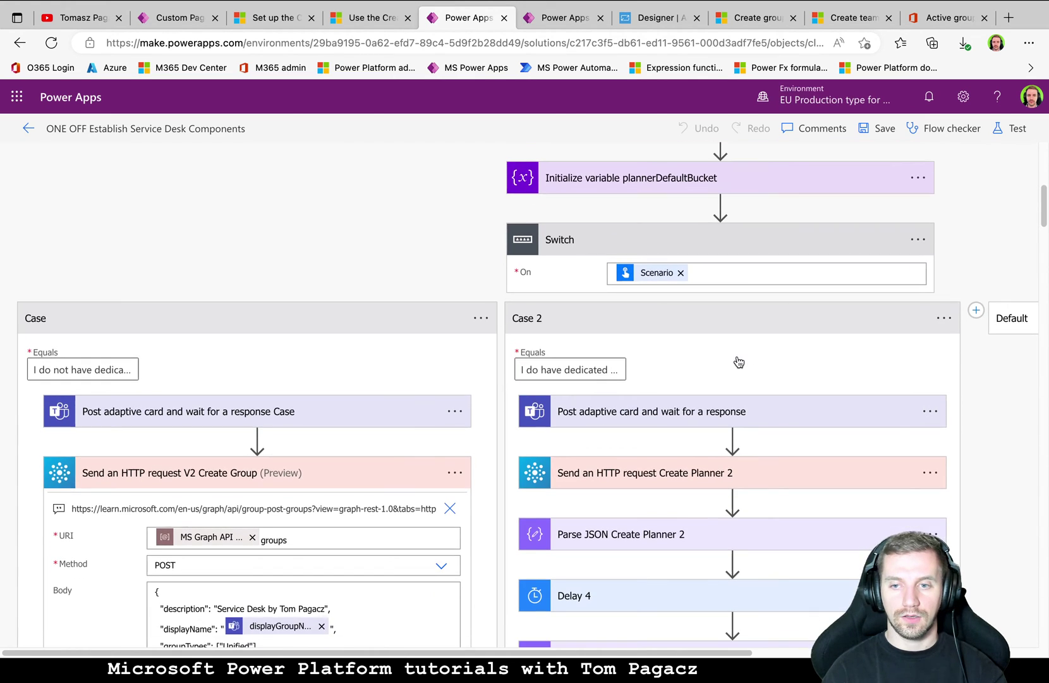
pyautogui.scroll(-1, 737, 357)
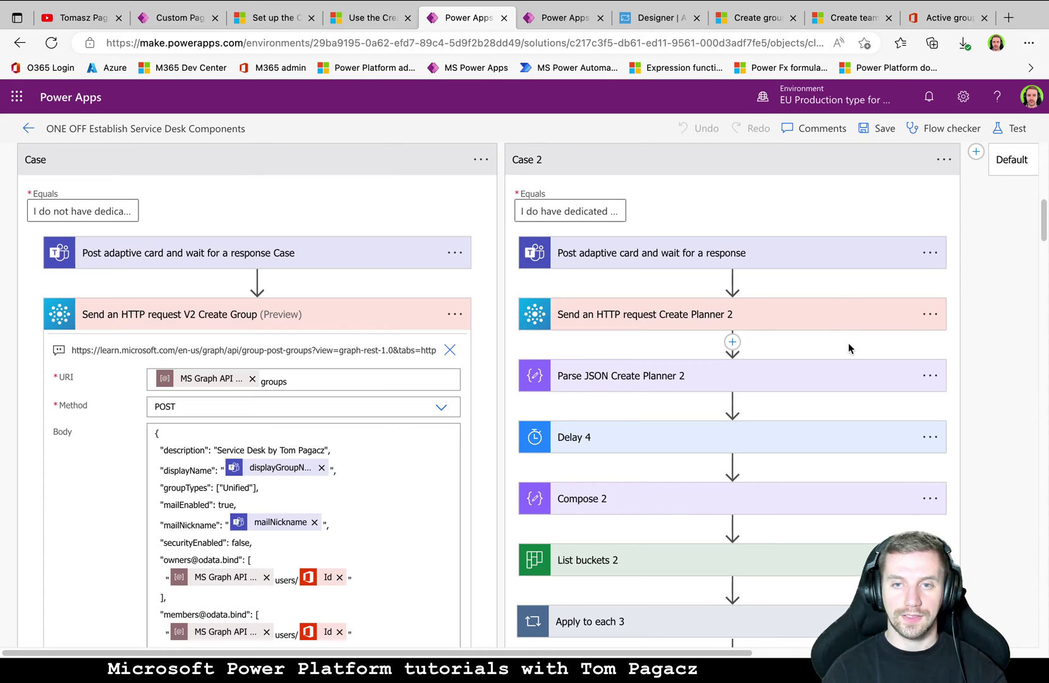
pyautogui.scroll(-2, 668, 311)
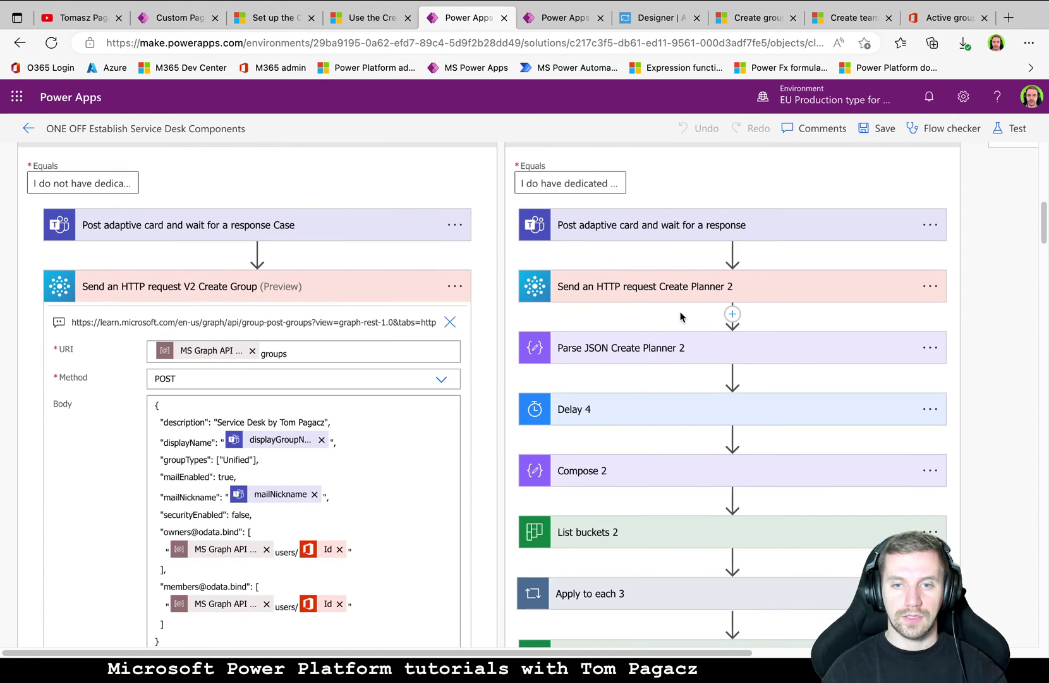
pyautogui.scroll(-6, 682, 316)
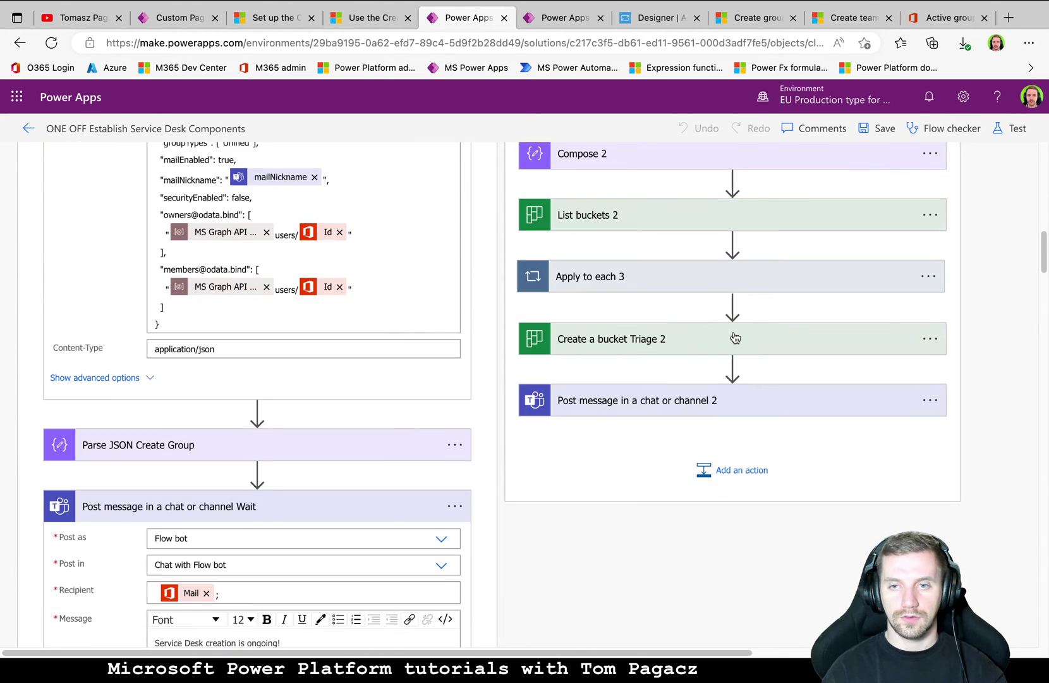
pyautogui.scroll(-2, 744, 349)
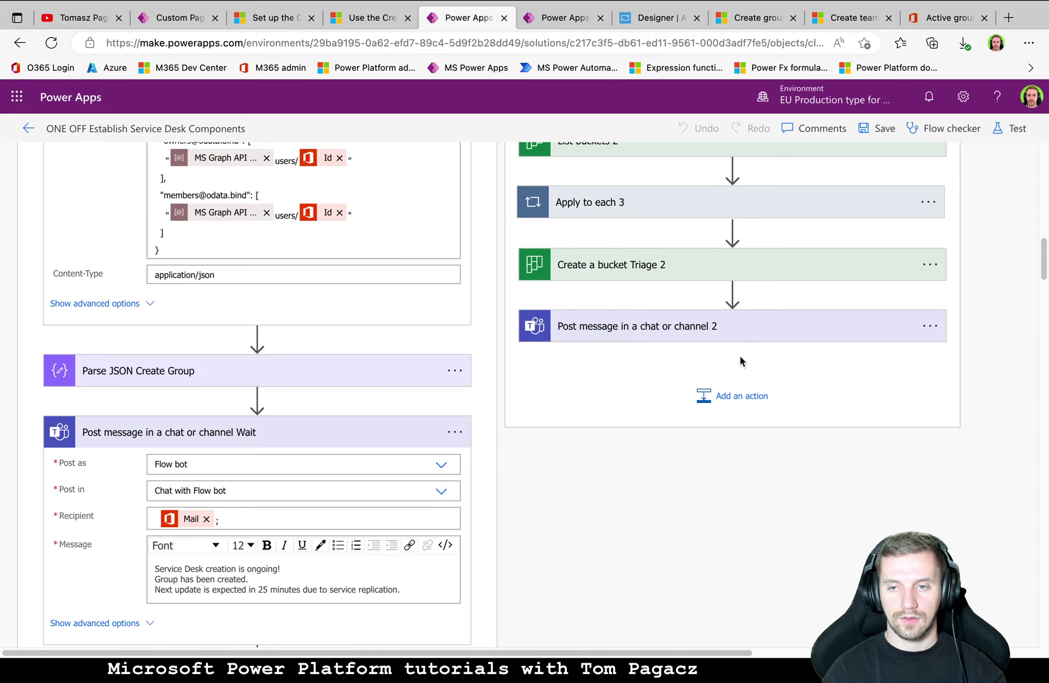
pyautogui.scroll(12, 737, 364)
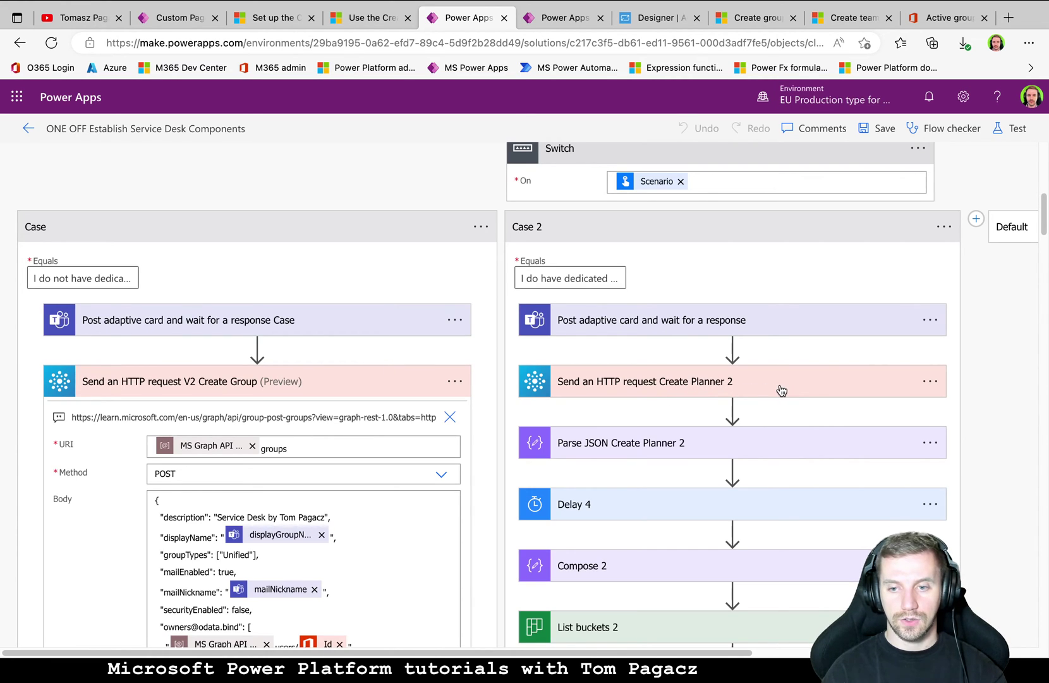
# Open the ONE OFF Establish Service Desk Components flow from the solution's Cloud flows
pyautogui.moveTo(733, 404)
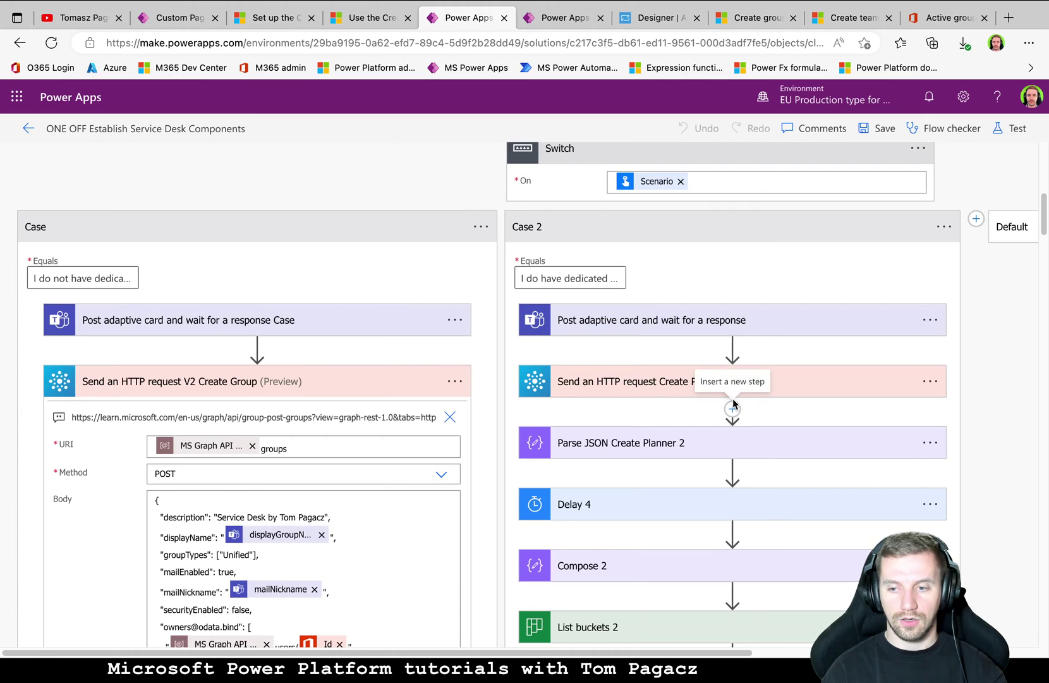
pyautogui.scroll(-15, 649, 434)
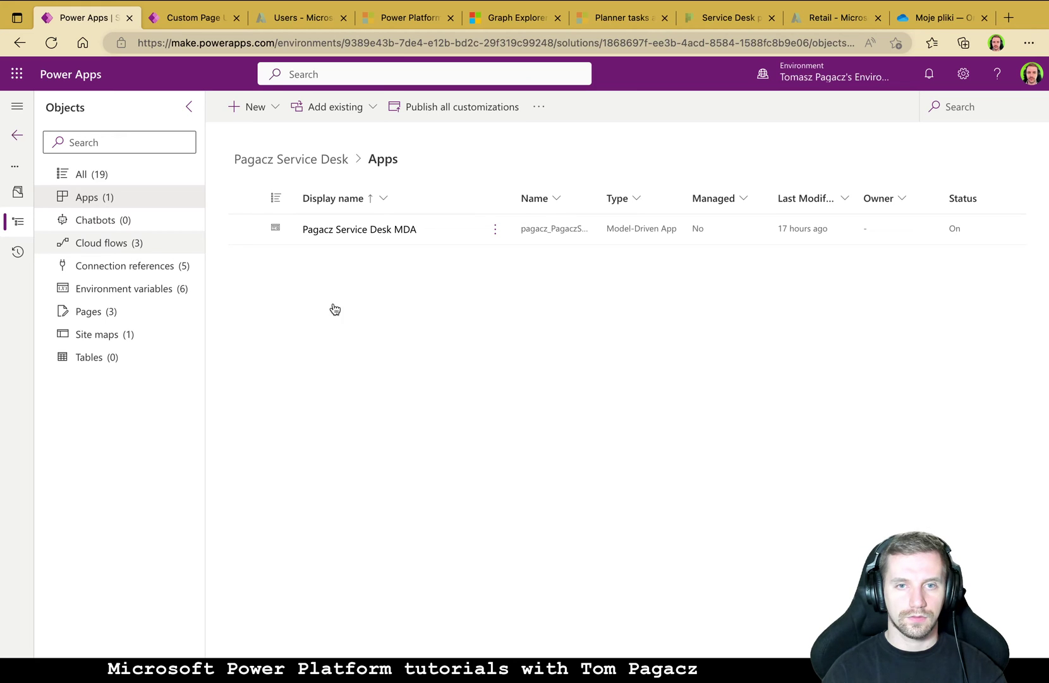
pyautogui.click(101, 243)
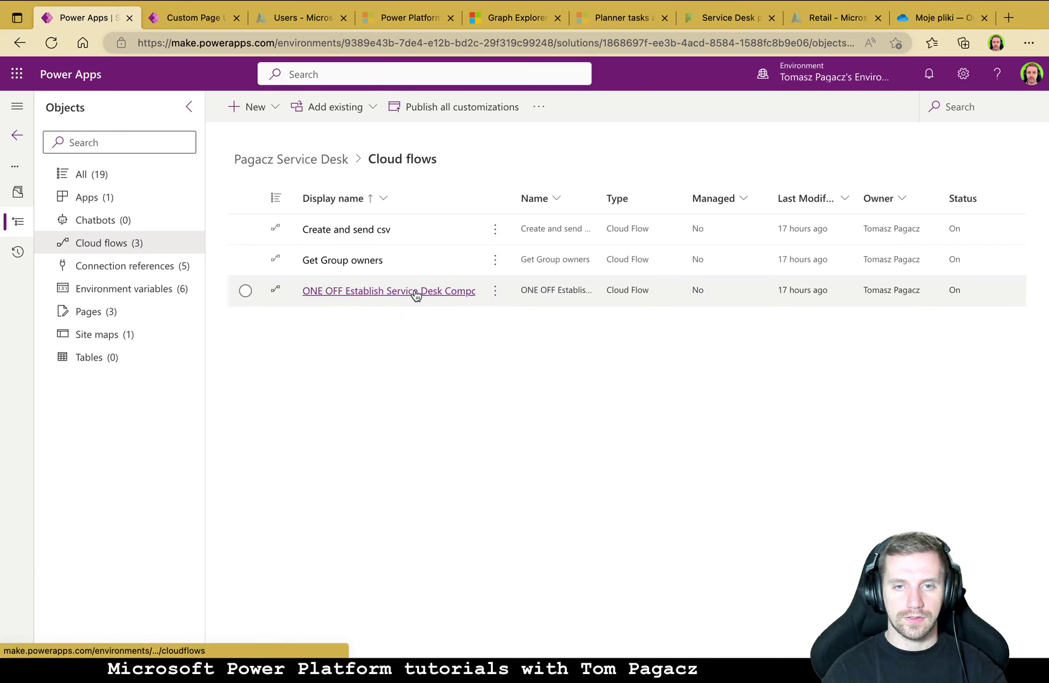
pyautogui.click(415, 292)
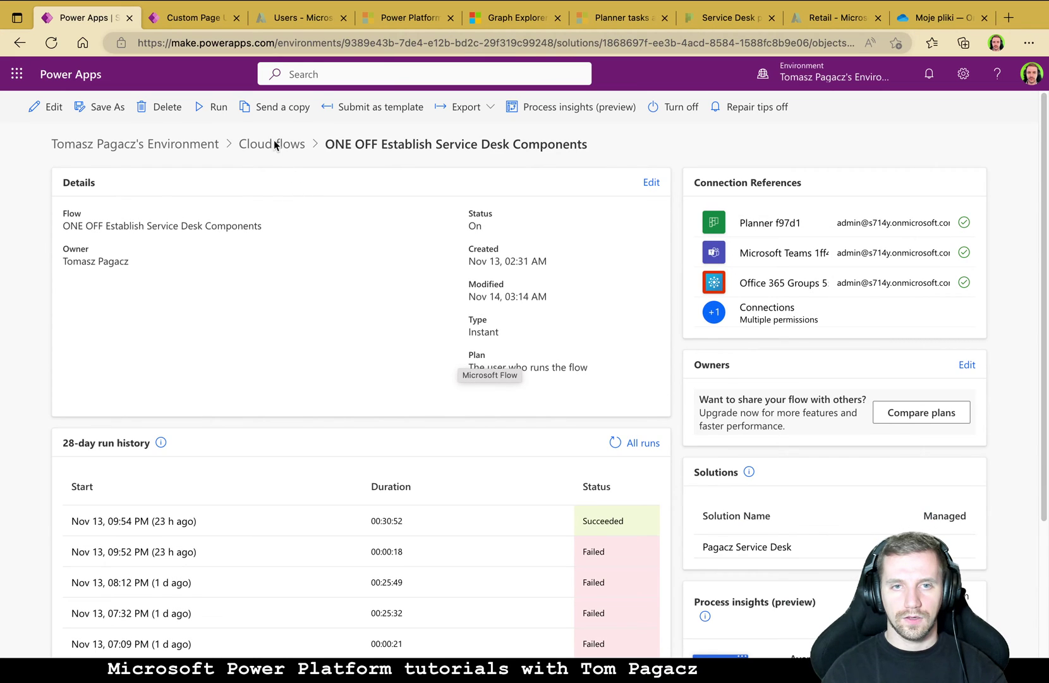
# Run the flow with the 'I do not have dedicated MS Group' scenario
pyautogui.click(211, 107)
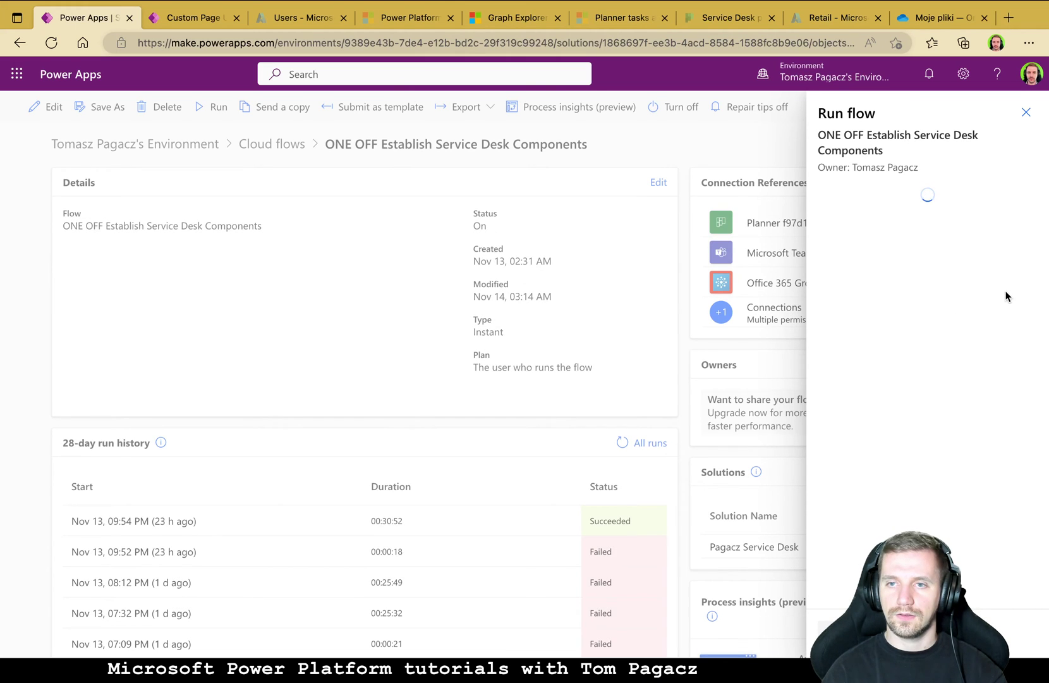
pyautogui.click(953, 225)
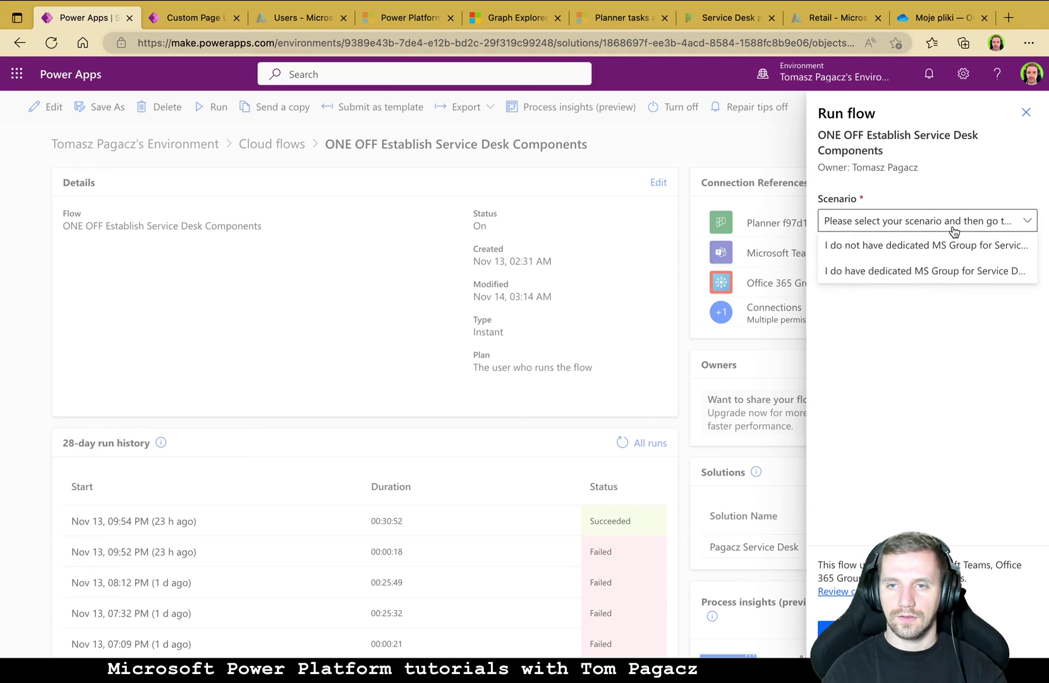
pyautogui.click(948, 248)
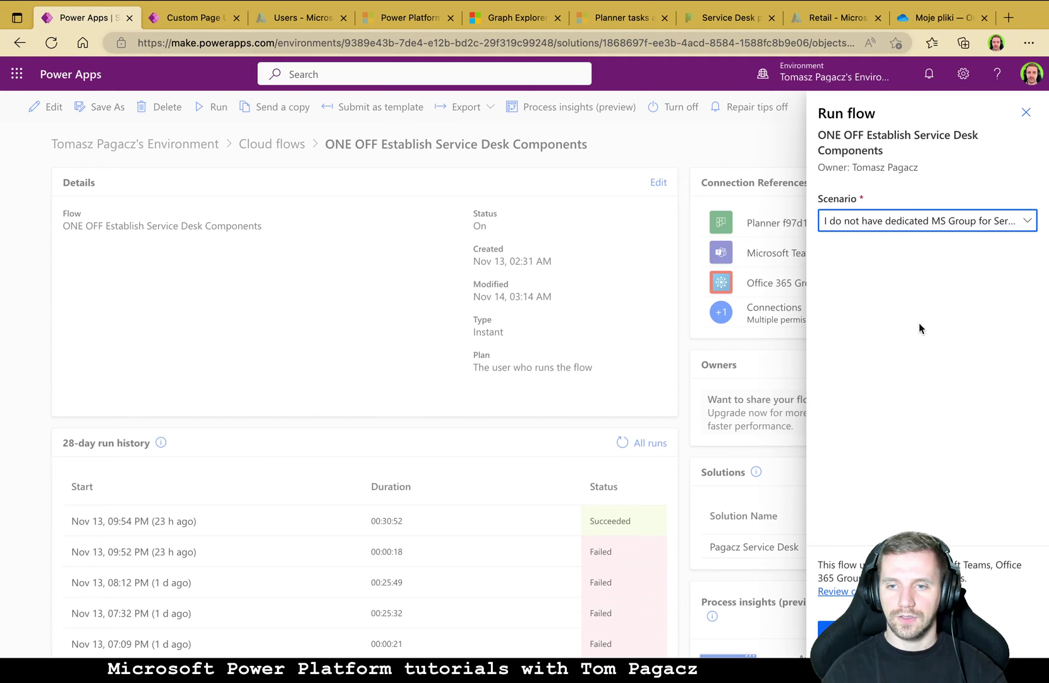
pyautogui.click(823, 627)
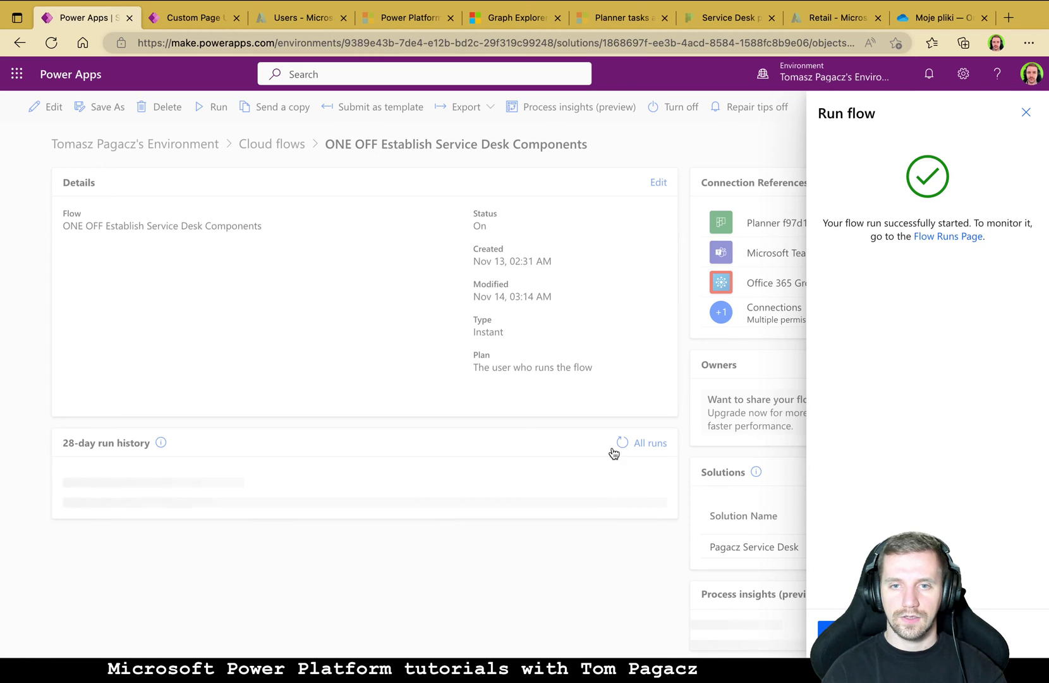
pyautogui.hotkey('ctrl', 'Right')
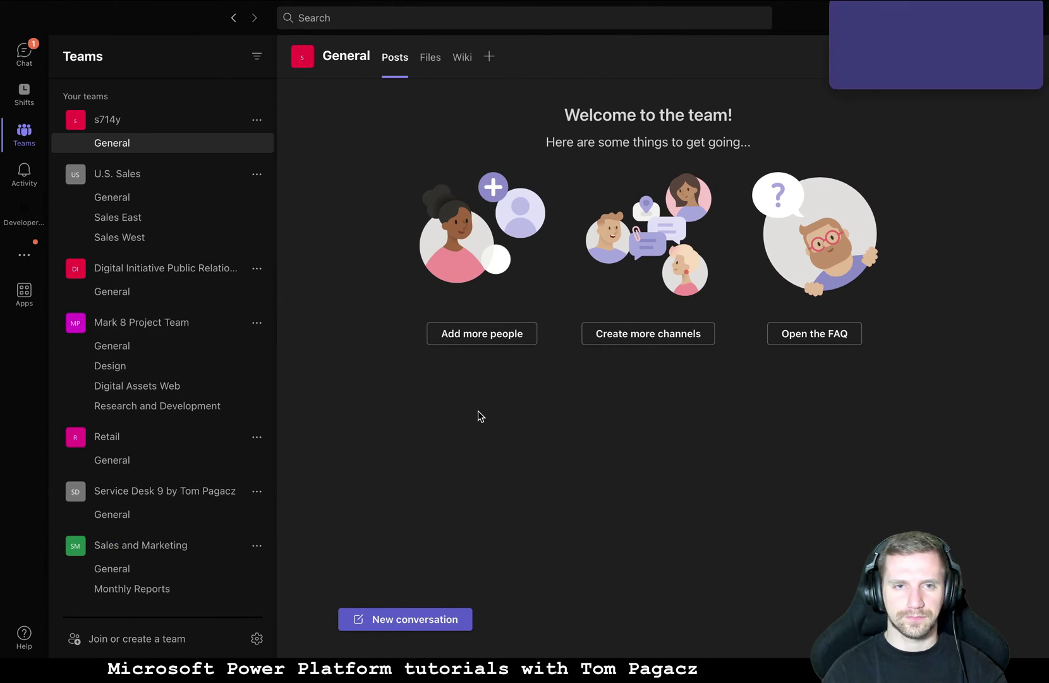
# Submit the Power Automate chat card with group name 'Service Desk 10' and nickname servicedesk10
pyautogui.click(920, 28)
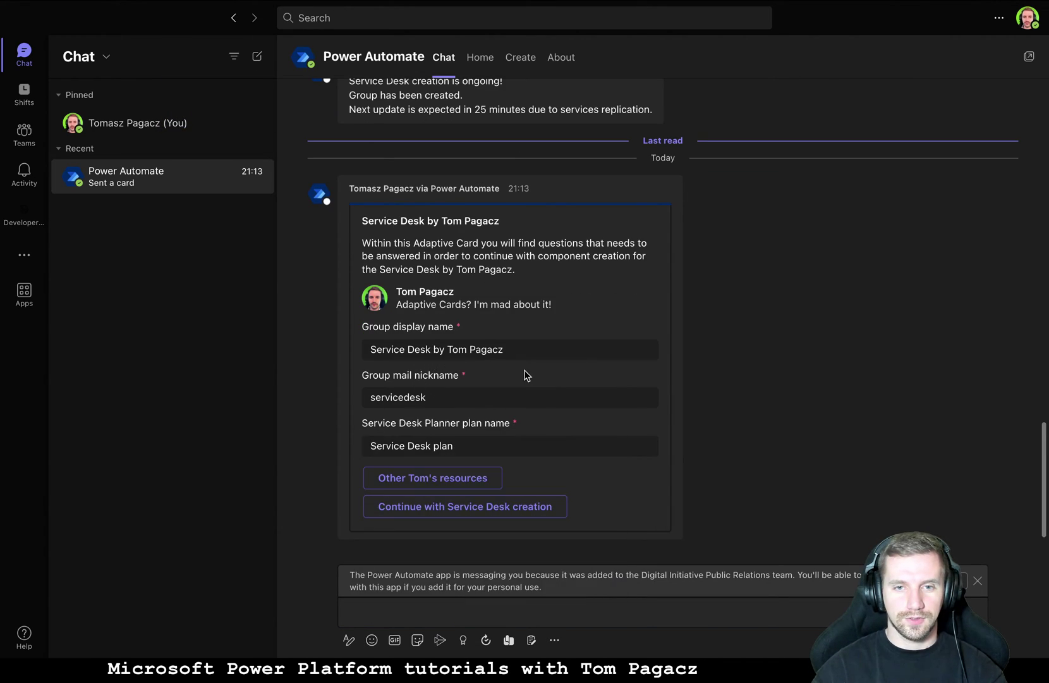
pyautogui.click(432, 349)
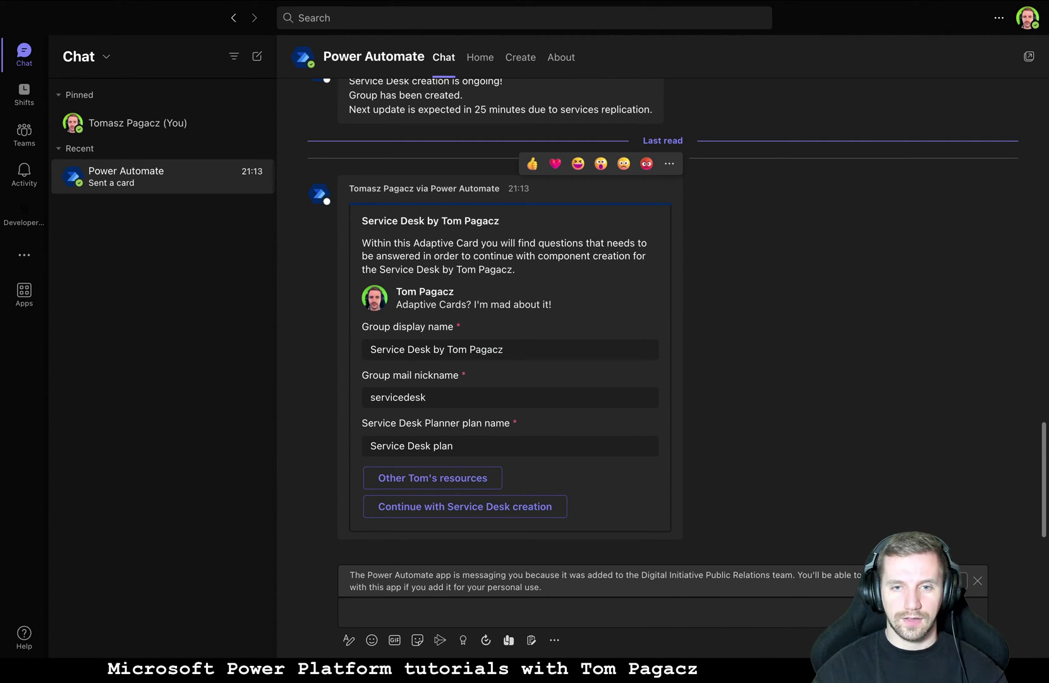
pyautogui.click(439, 349)
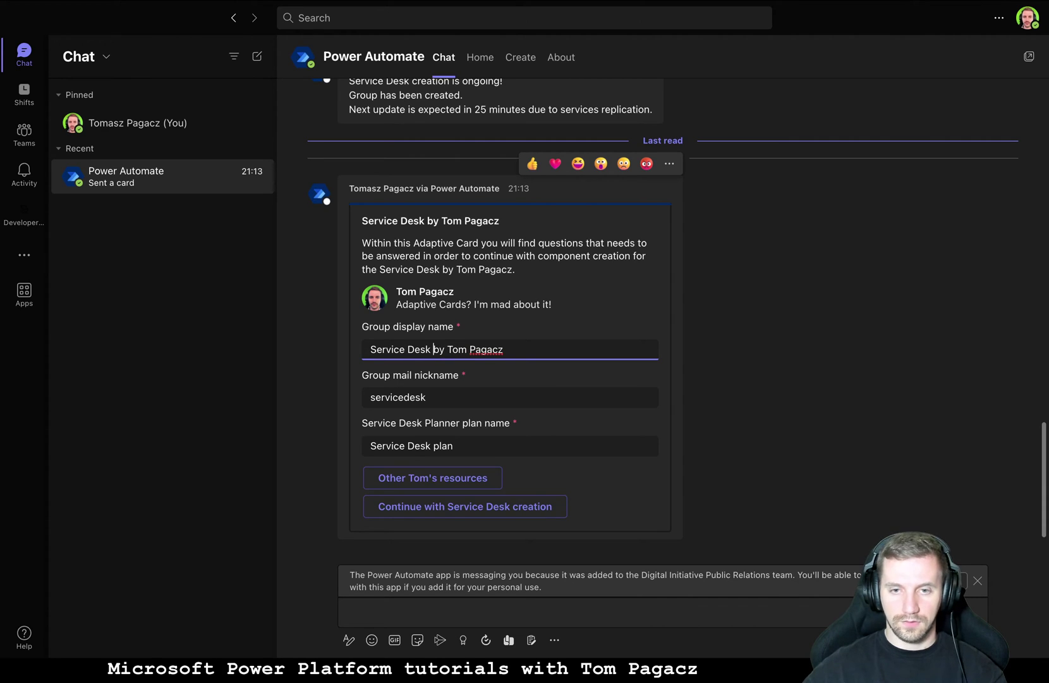
pyautogui.write('10')
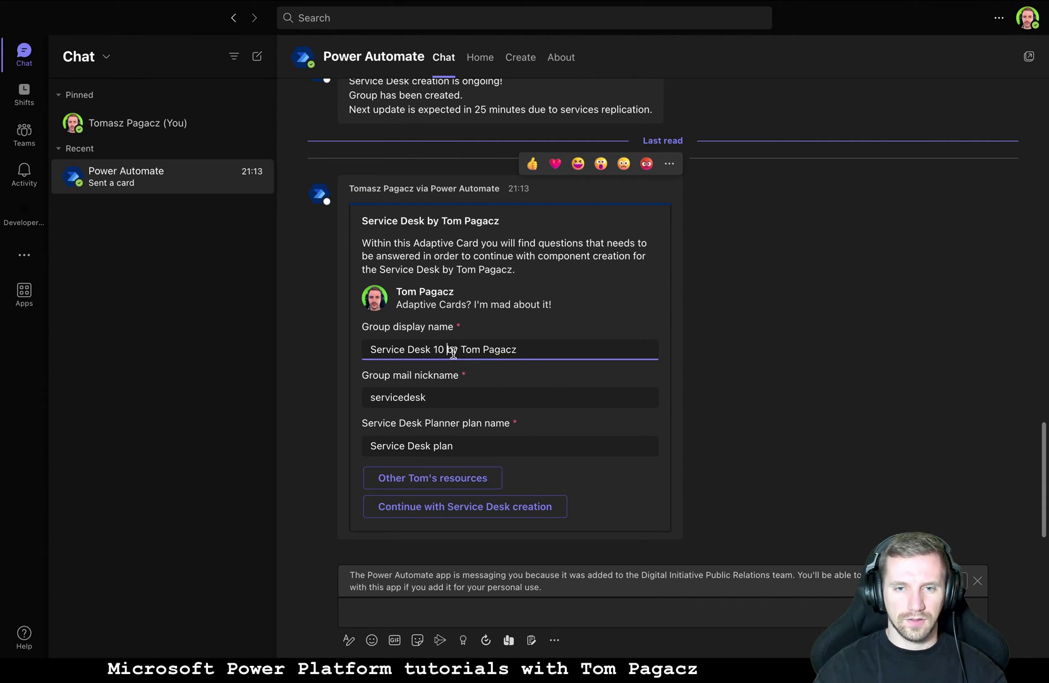
pyautogui.click(446, 399)
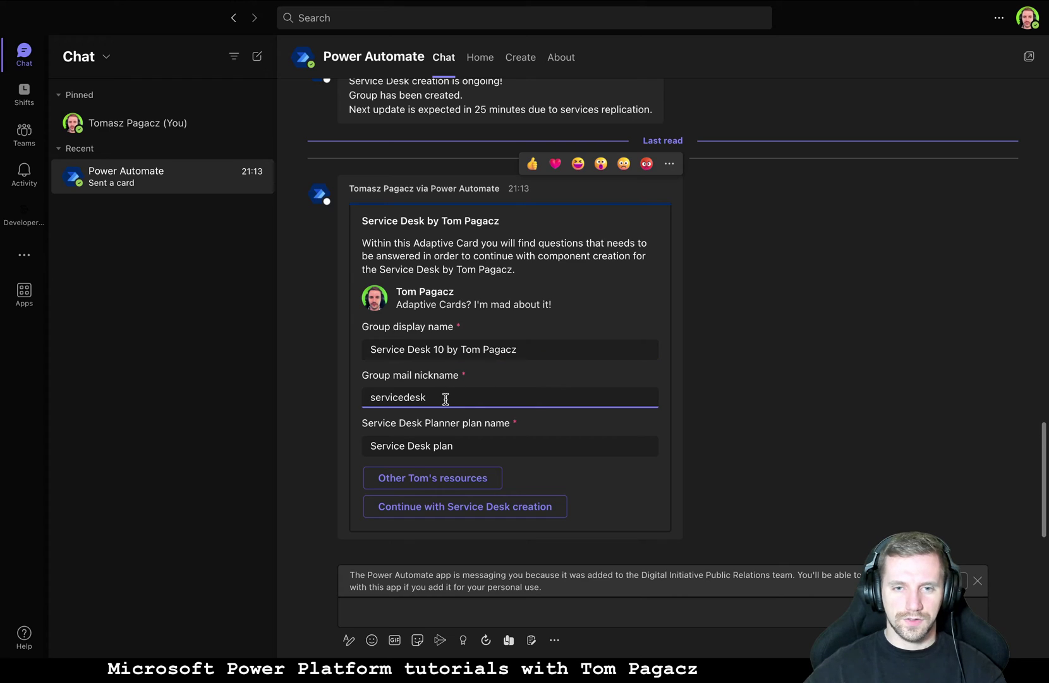
pyautogui.write('10')
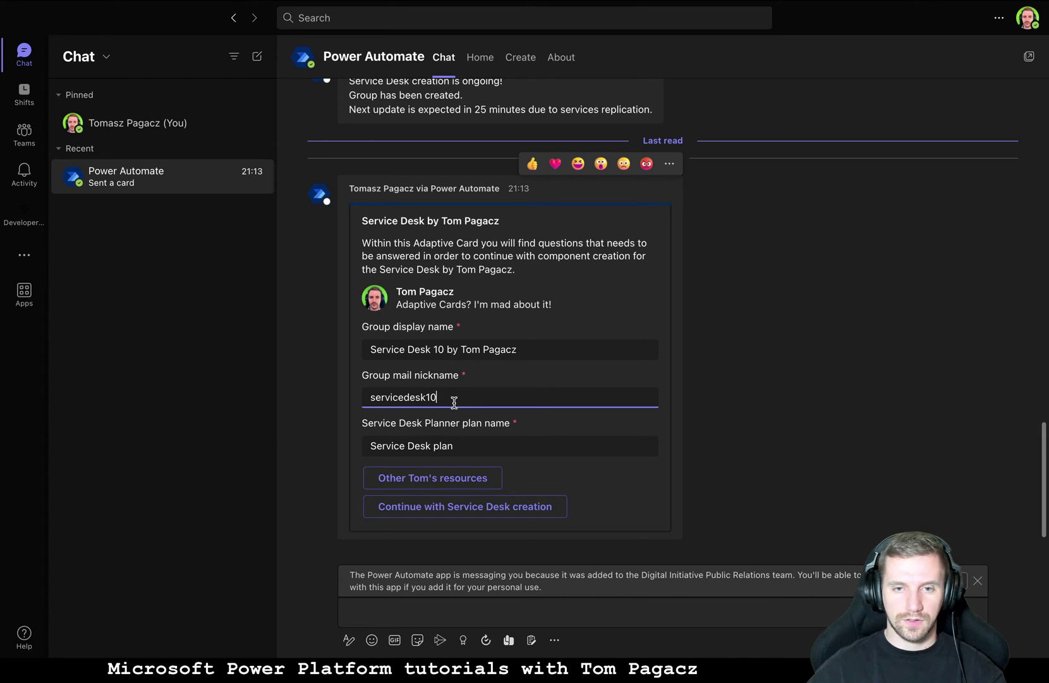
pyautogui.click(479, 441)
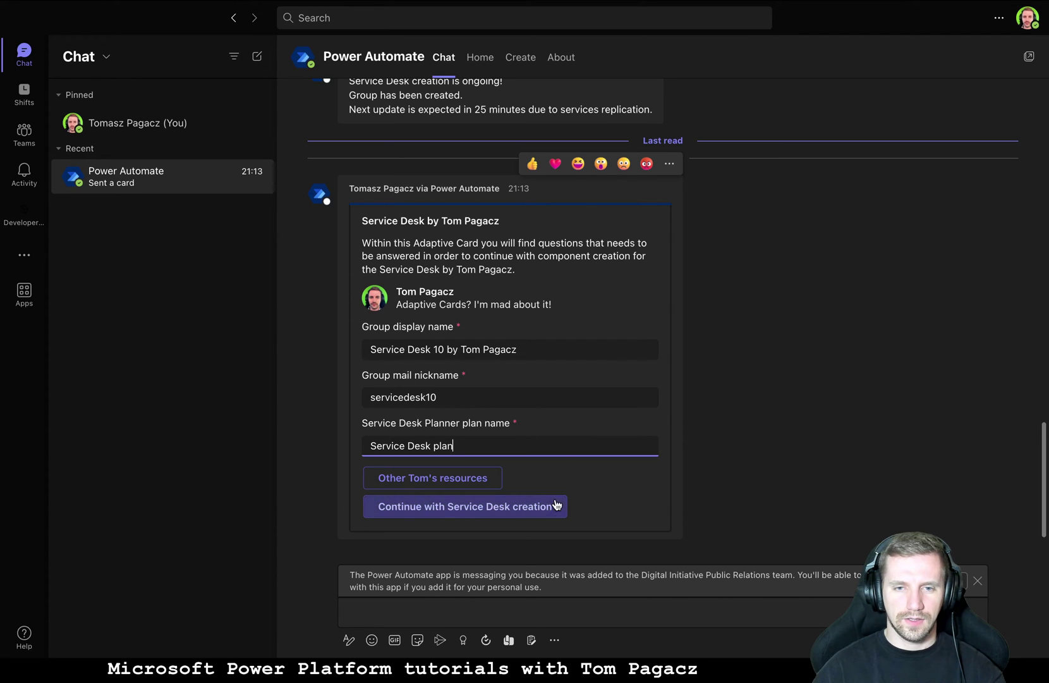
pyautogui.click(524, 514)
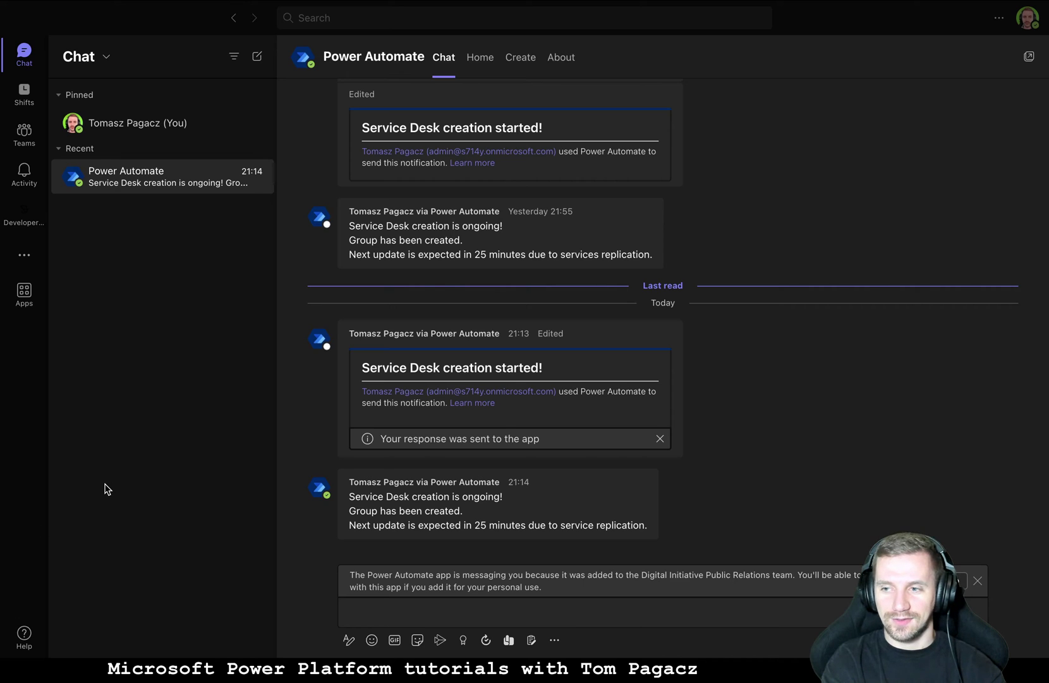
# Back in the browser, rate the feedback survey 10, submit it and dismiss the thank-you
pyautogui.hotkey('ctrl', 'Left')
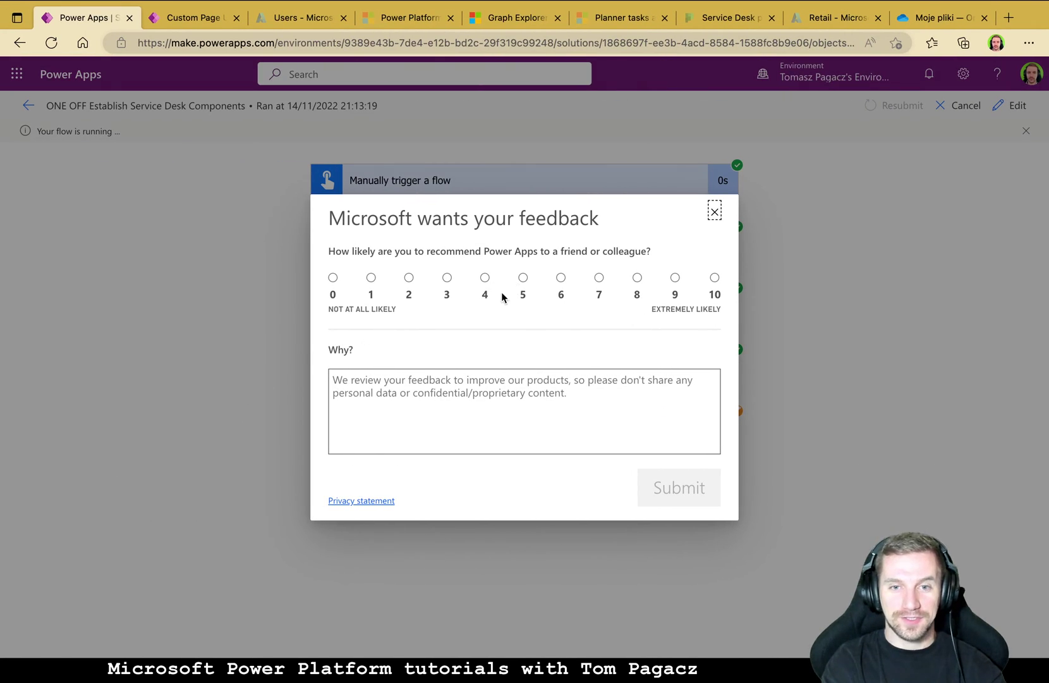
pyautogui.click(714, 278)
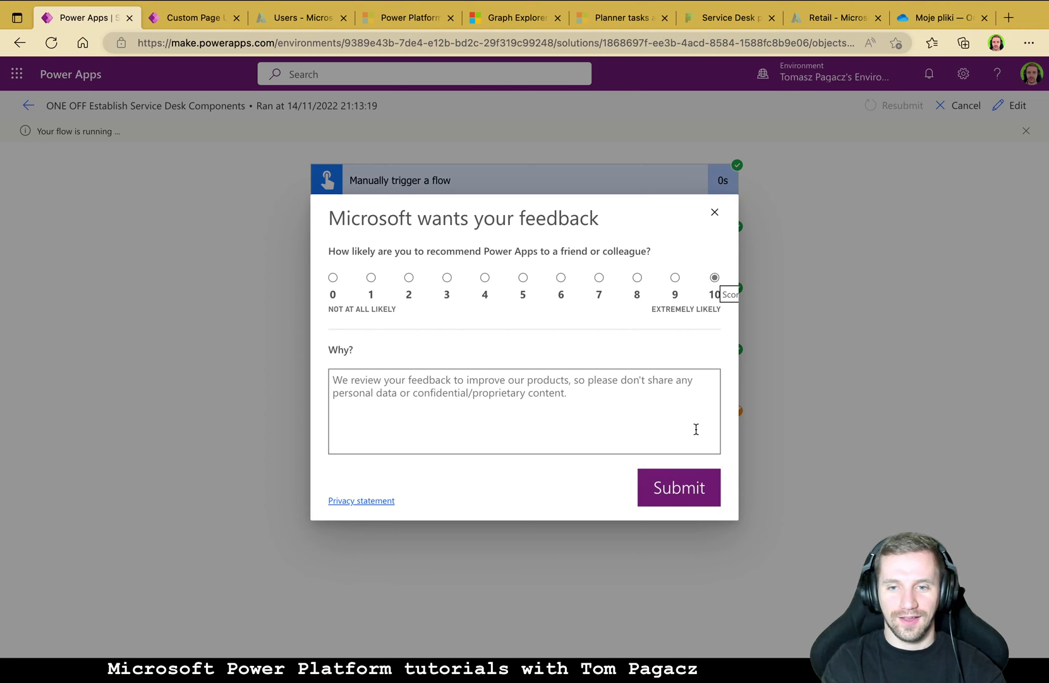
pyautogui.click(682, 490)
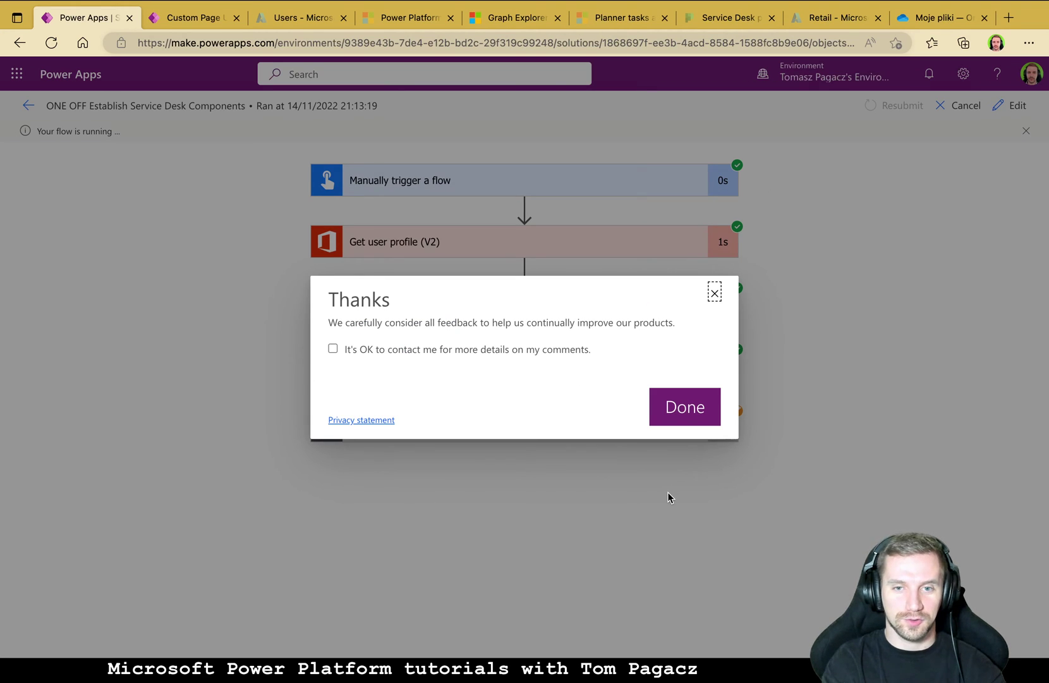
pyautogui.click(673, 421)
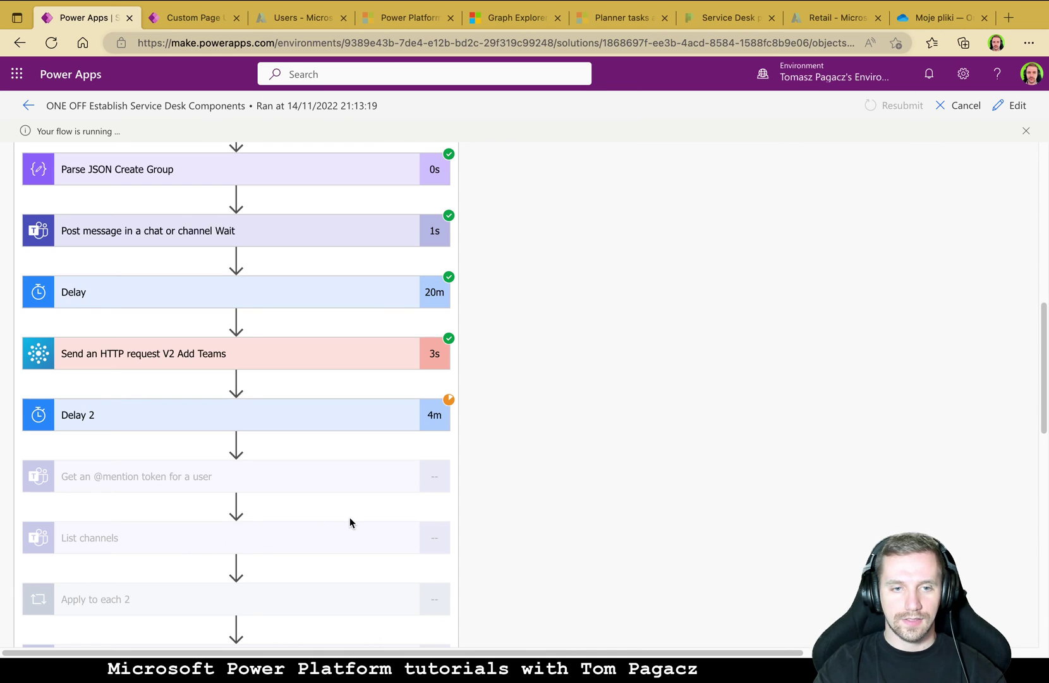
# Scroll the flow run down, glance at Teams, then return to the run in the browser
pyautogui.scroll(-1, 386, 506)
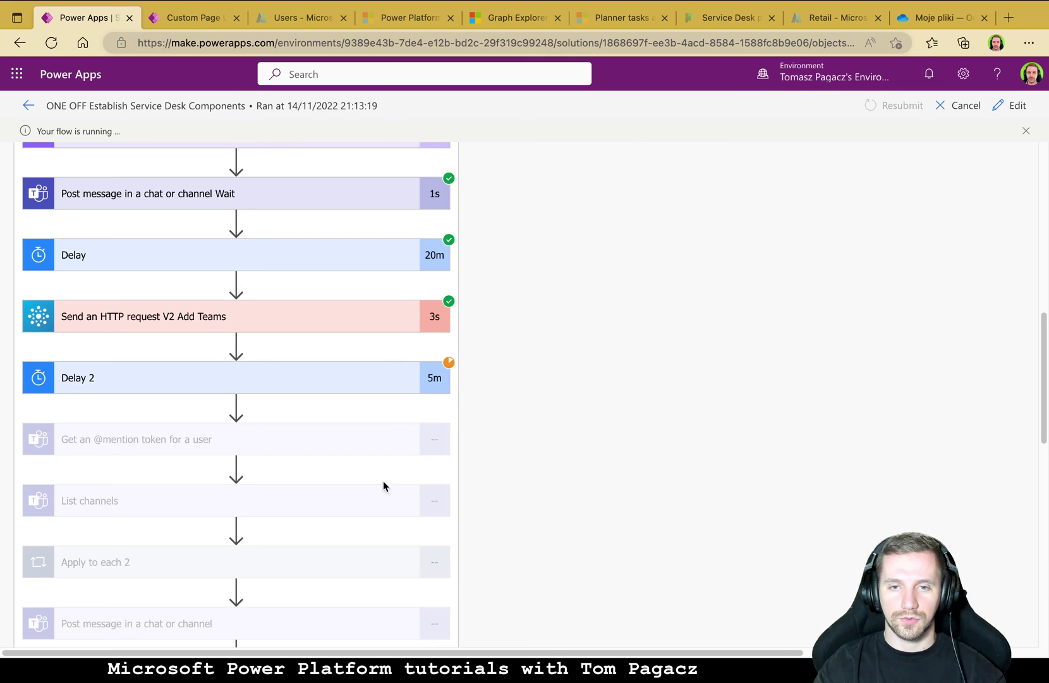
pyautogui.scroll(-1, 400, 379)
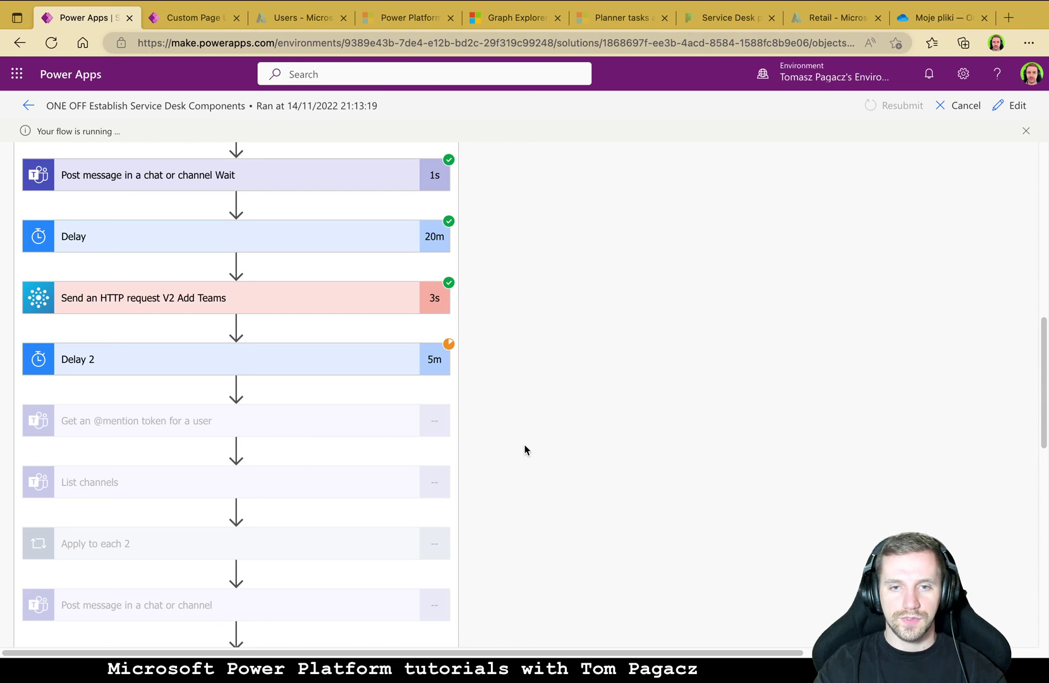
pyautogui.hotkey('ctrl', 'Right')
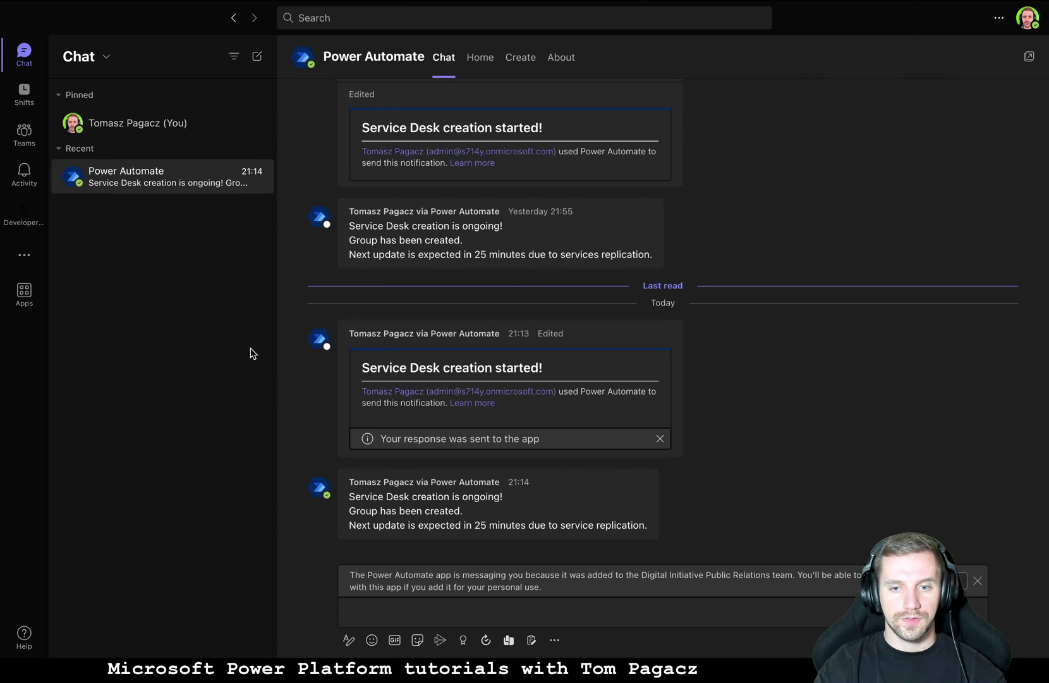
pyautogui.press('super+Tab')
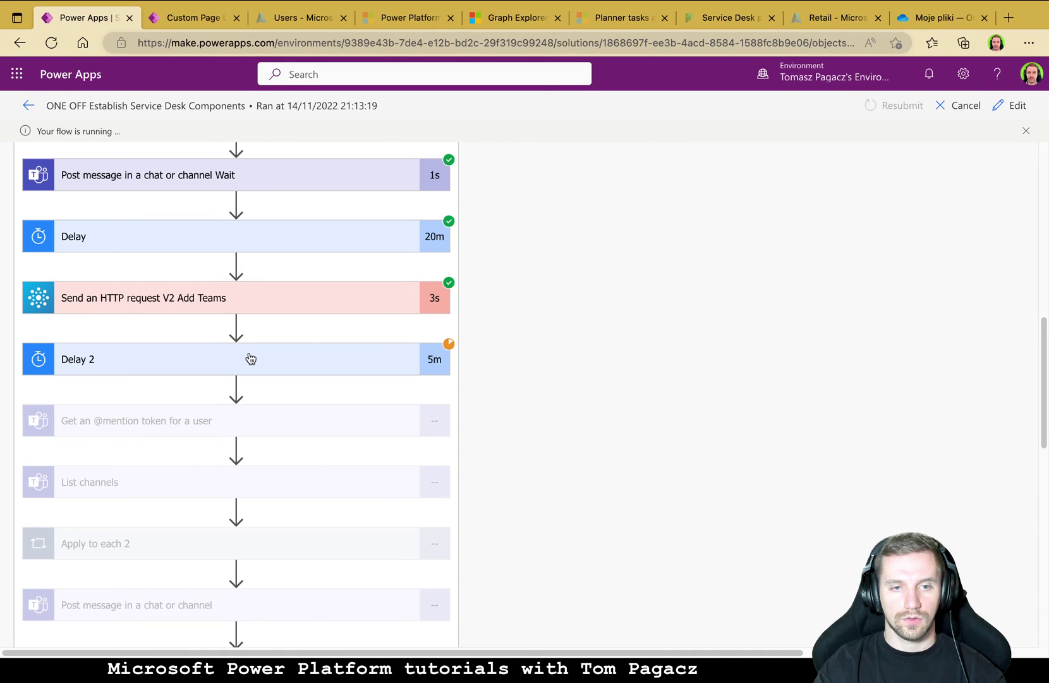
# Follow the run until the channel loop finishes, then bring up the Service Desk 10 General channel in Teams
pyautogui.scroll(-1, 274, 425)
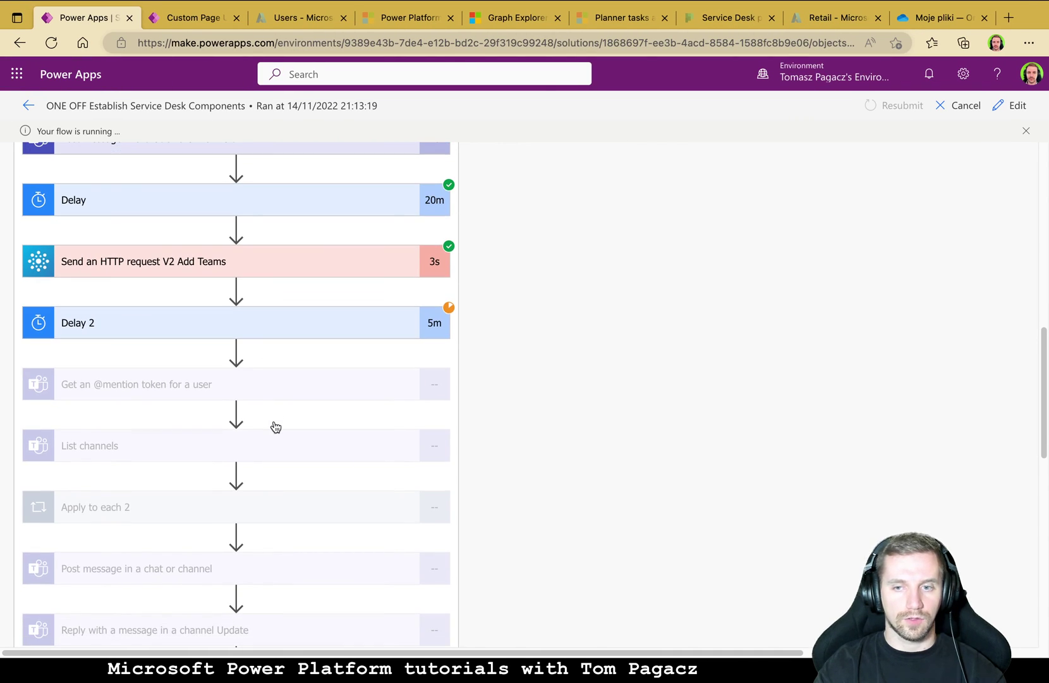
pyautogui.scroll(-1, 280, 421)
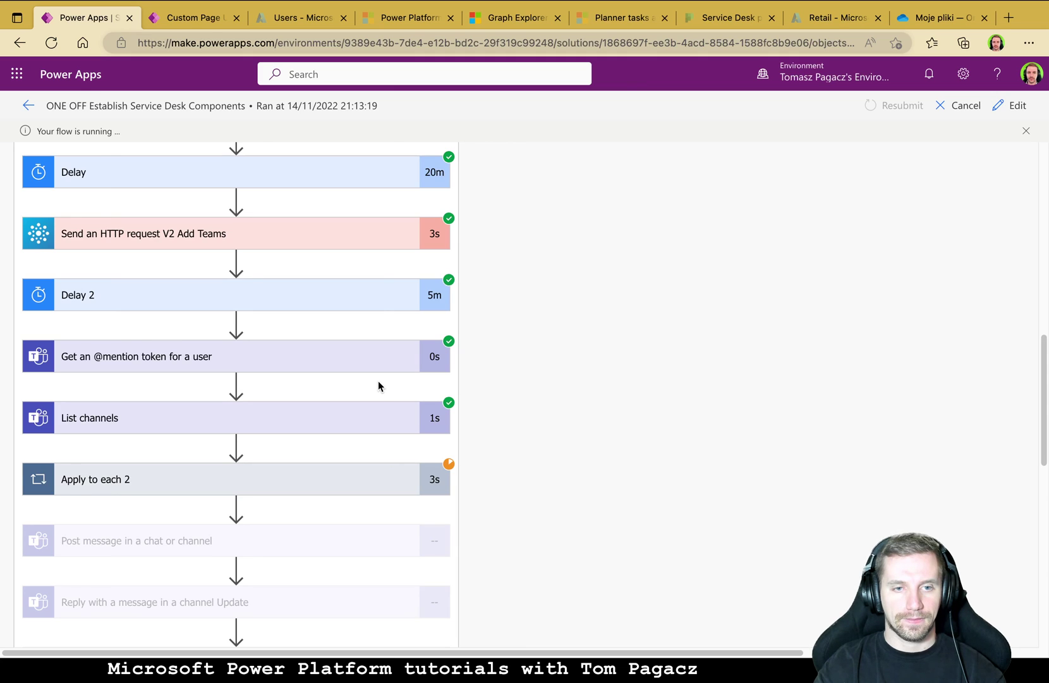
pyautogui.scroll(-2, 377, 382)
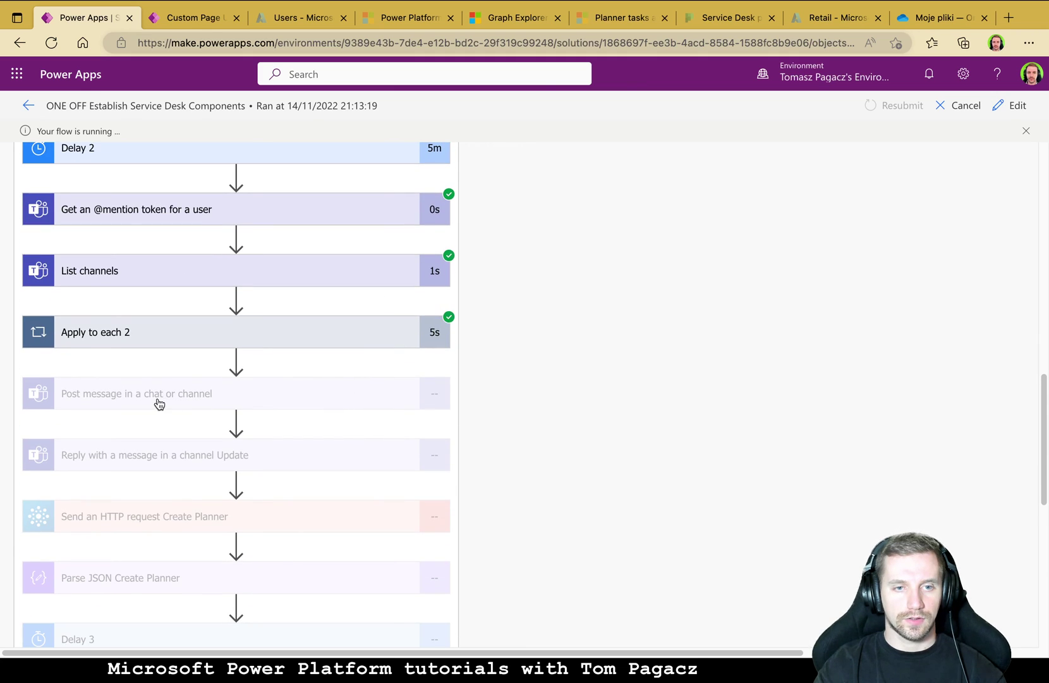
pyautogui.press('super+Tab')
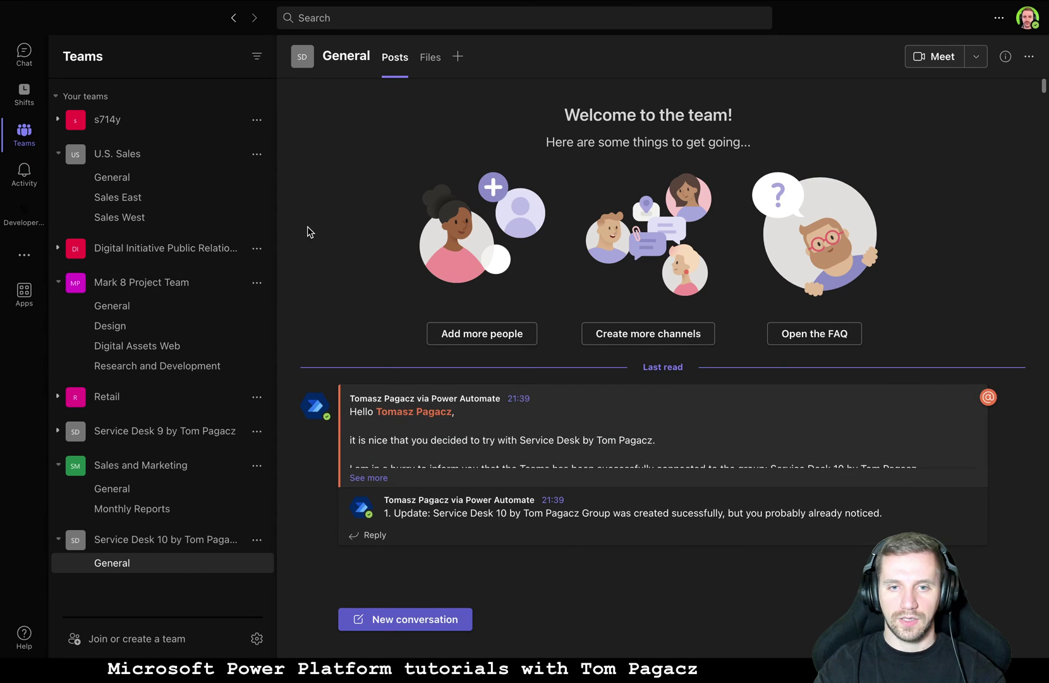
# Expand the Service Desk 10 welcome message with See more, read it, then return to the flow run
pyautogui.click(369, 483)
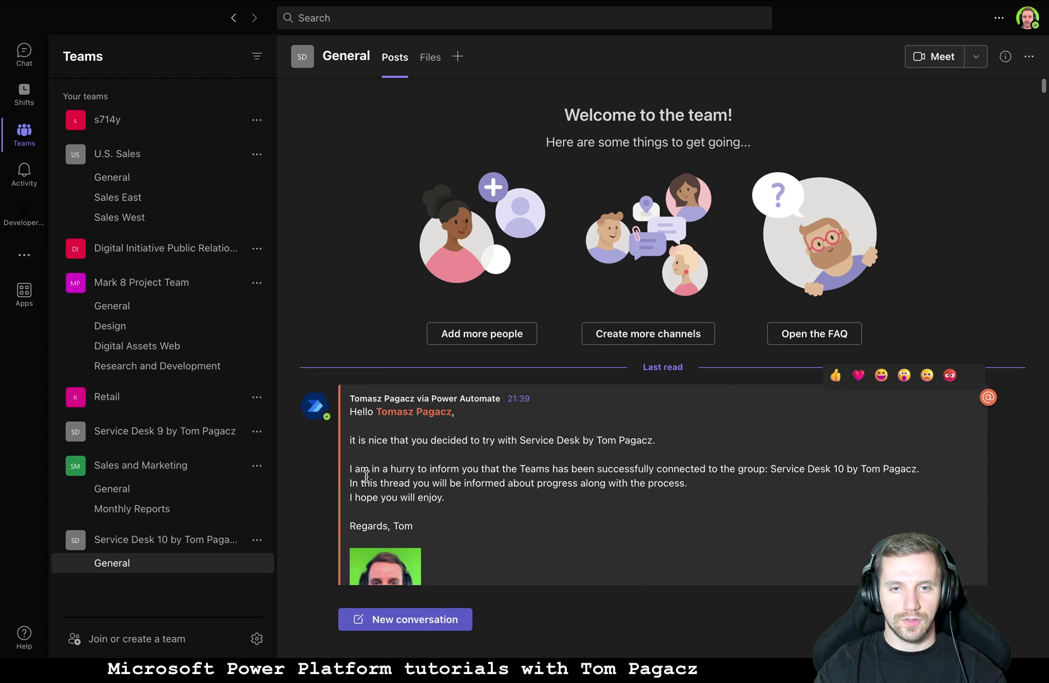
pyautogui.scroll(-1, 449, 468)
pyautogui.scroll(-1, 484, 474)
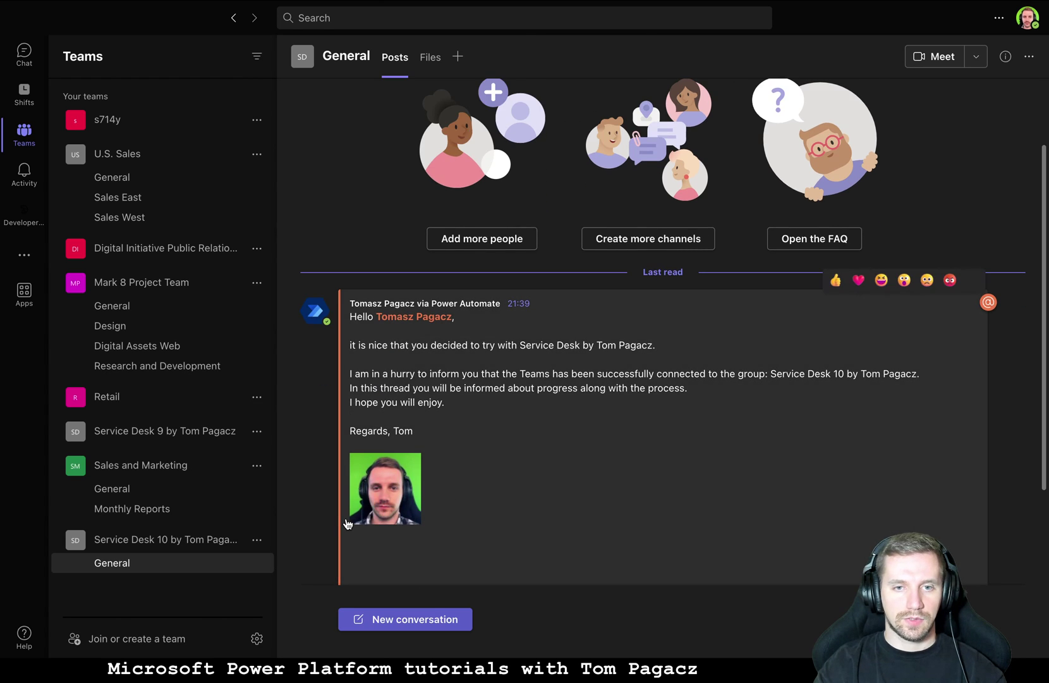
pyautogui.scroll(-1, 309, 550)
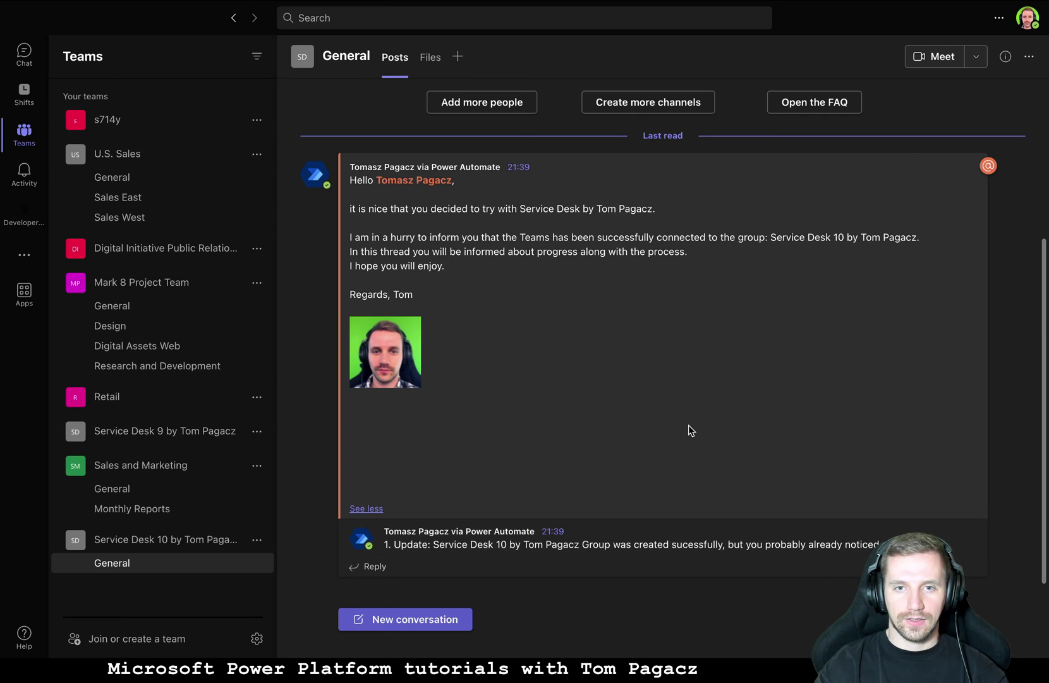
pyautogui.press('super+Tab')
# Scroll the run to confirm Create Planner and Parse JSON succeeded, then return to Teams
pyautogui.scroll(-4, 362, 457)
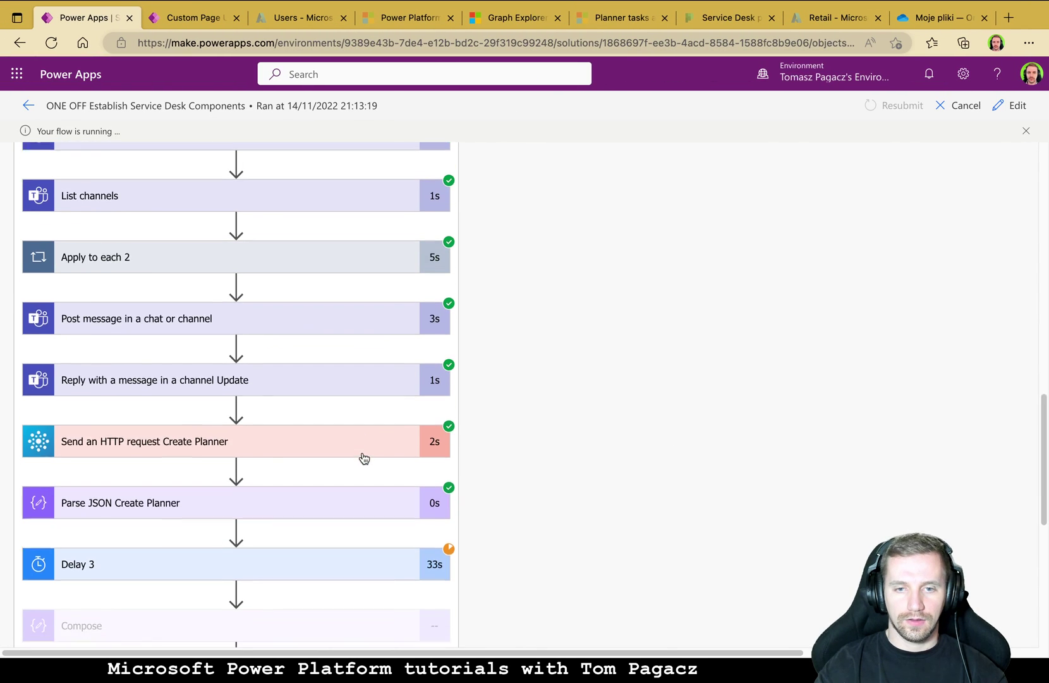
pyautogui.scroll(-3, 364, 457)
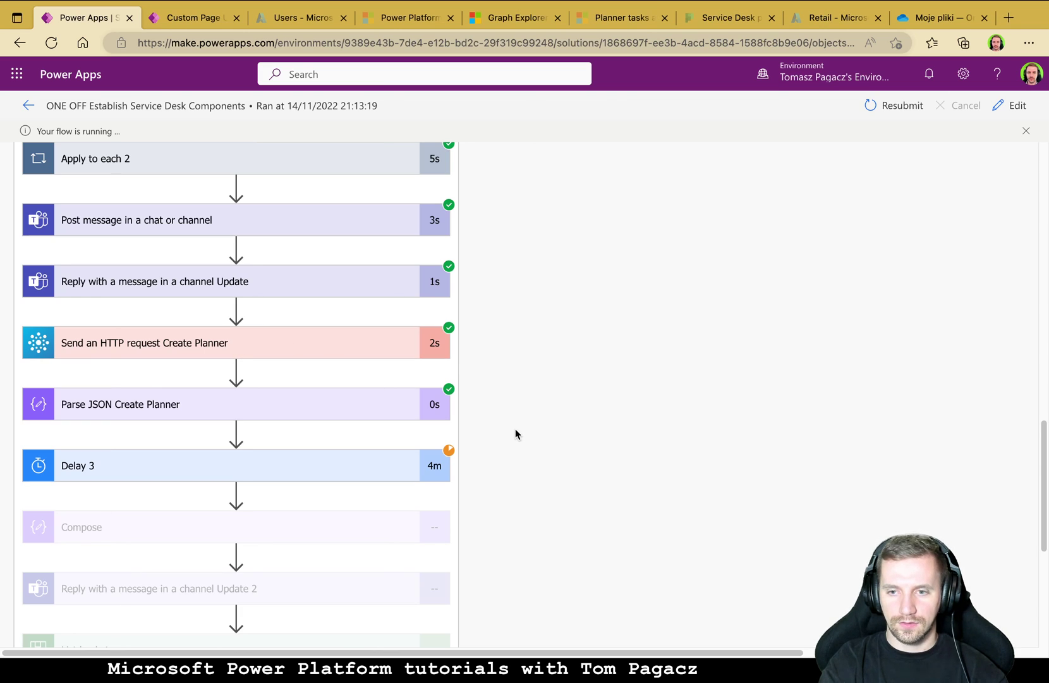
pyautogui.press('super+Tab')
# Expand the Final update message to reveal the Planner plan and bucket IDs, then go to the Planner page
pyautogui.scroll(-3, 517, 432)
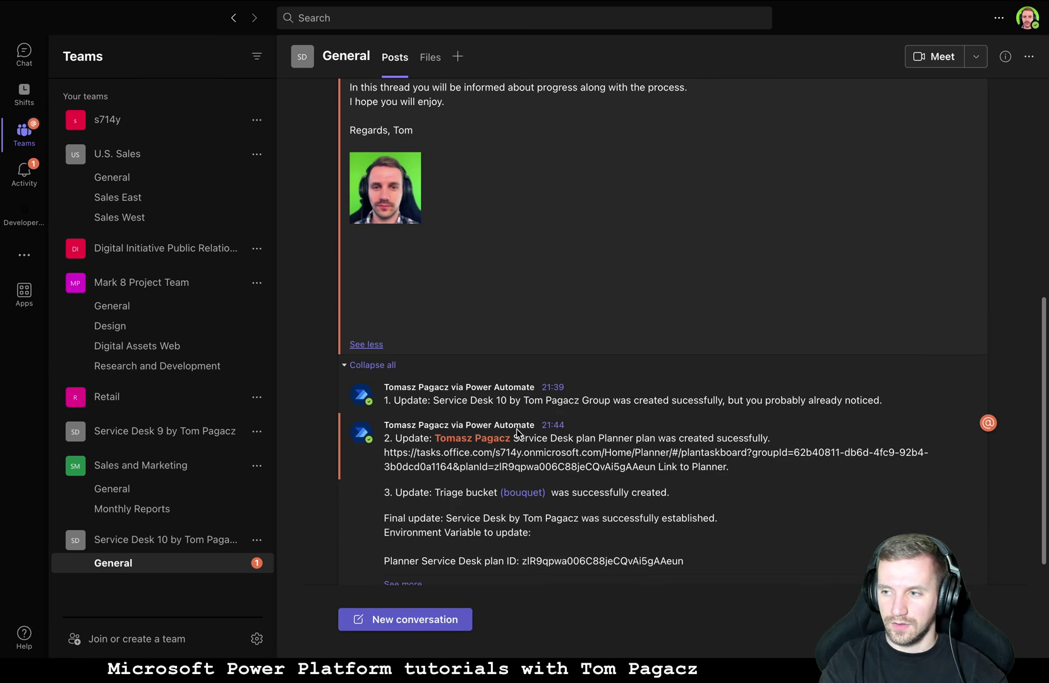
pyautogui.scroll(-1, 512, 445)
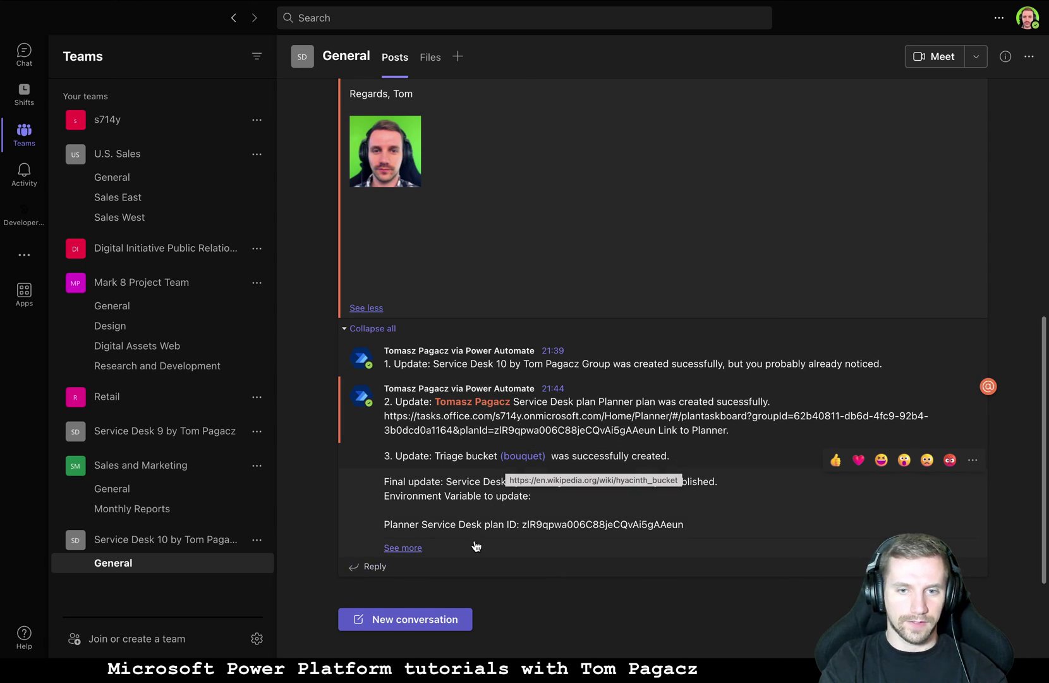
pyautogui.click(524, 517)
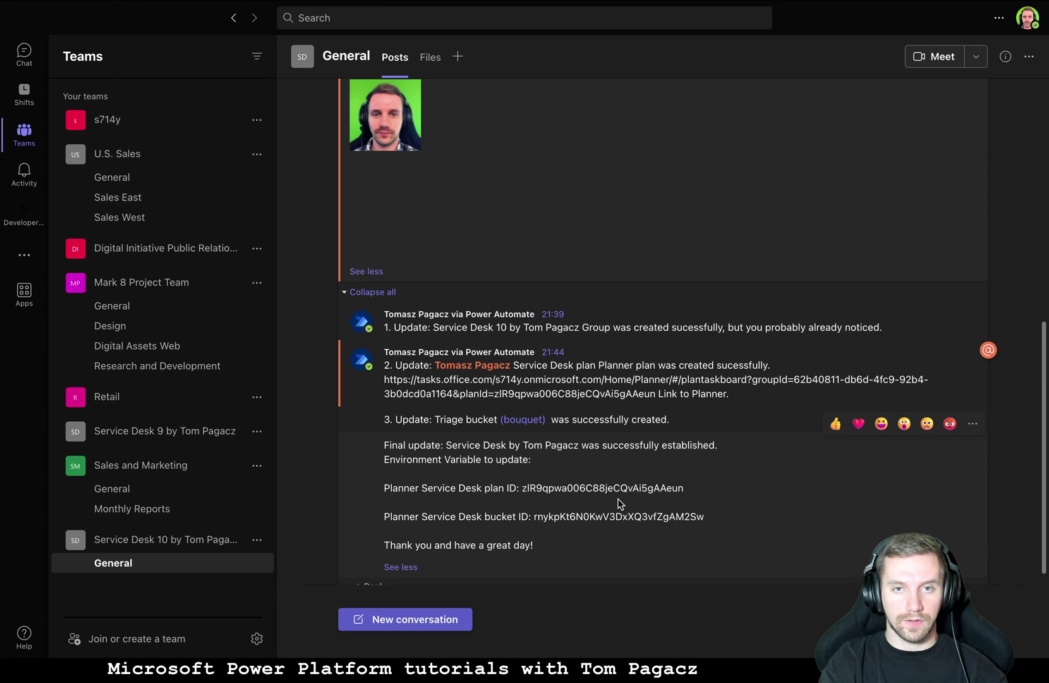
pyautogui.scroll(-1, 621, 504)
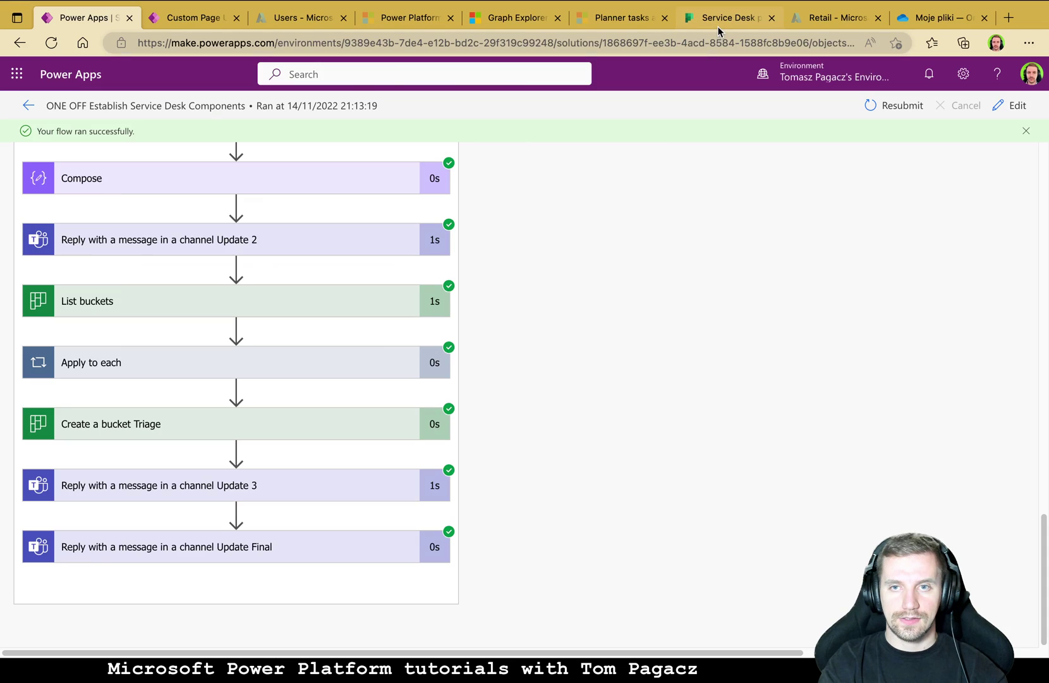
pyautogui.click(718, 19)
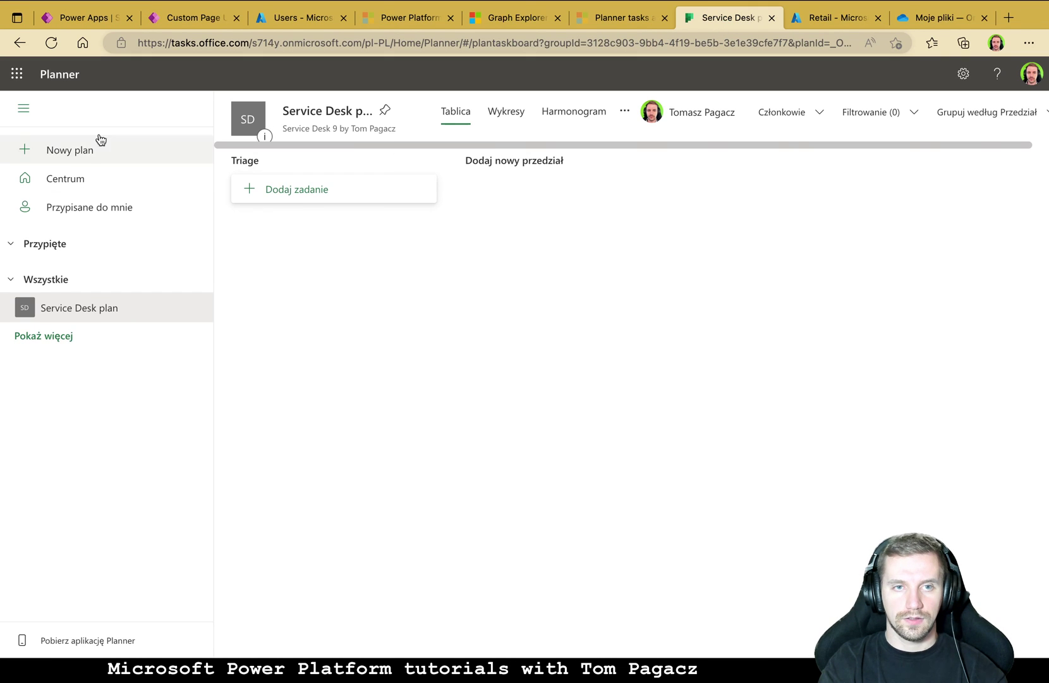
# From the Planner hub, show all plans and open the second Service Desk plan
pyautogui.click(61, 76)
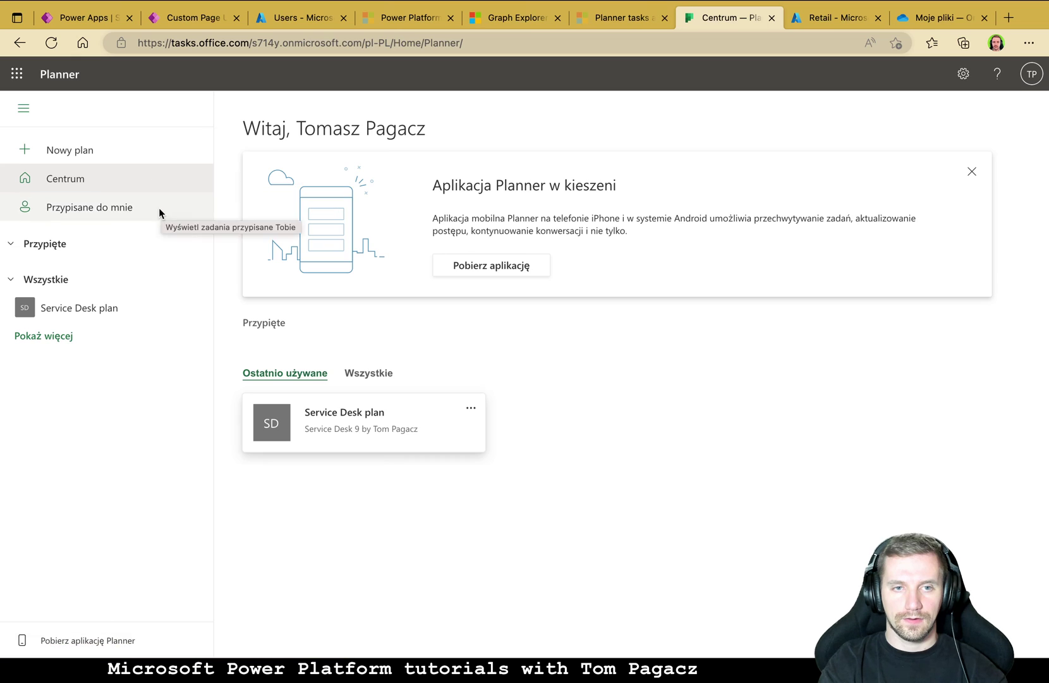
pyautogui.click(57, 337)
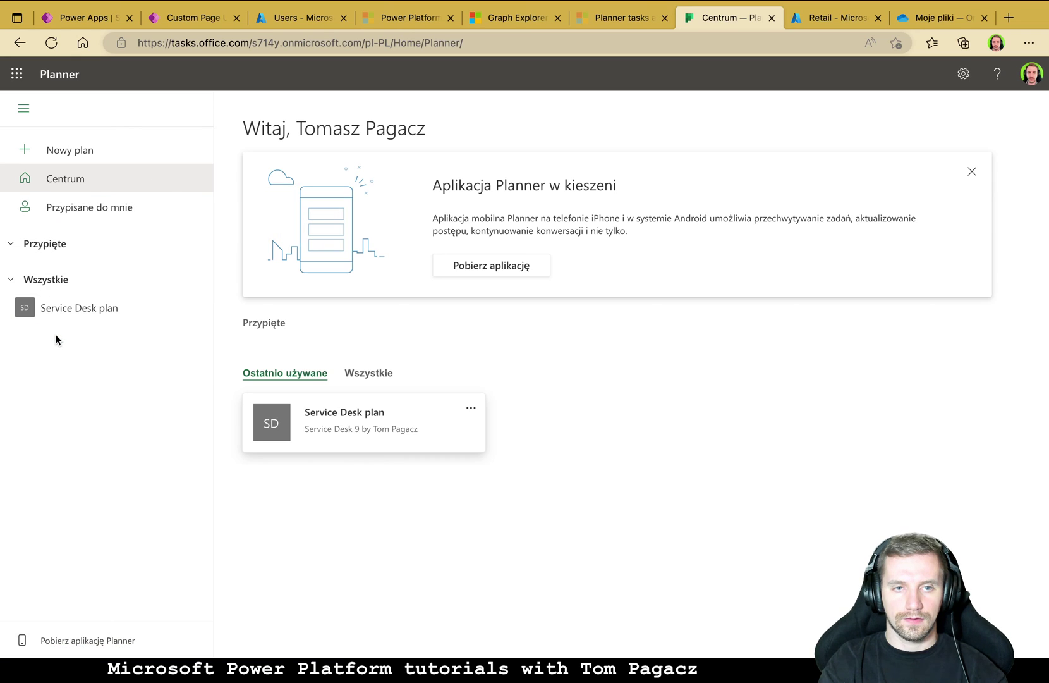
pyautogui.click(71, 340)
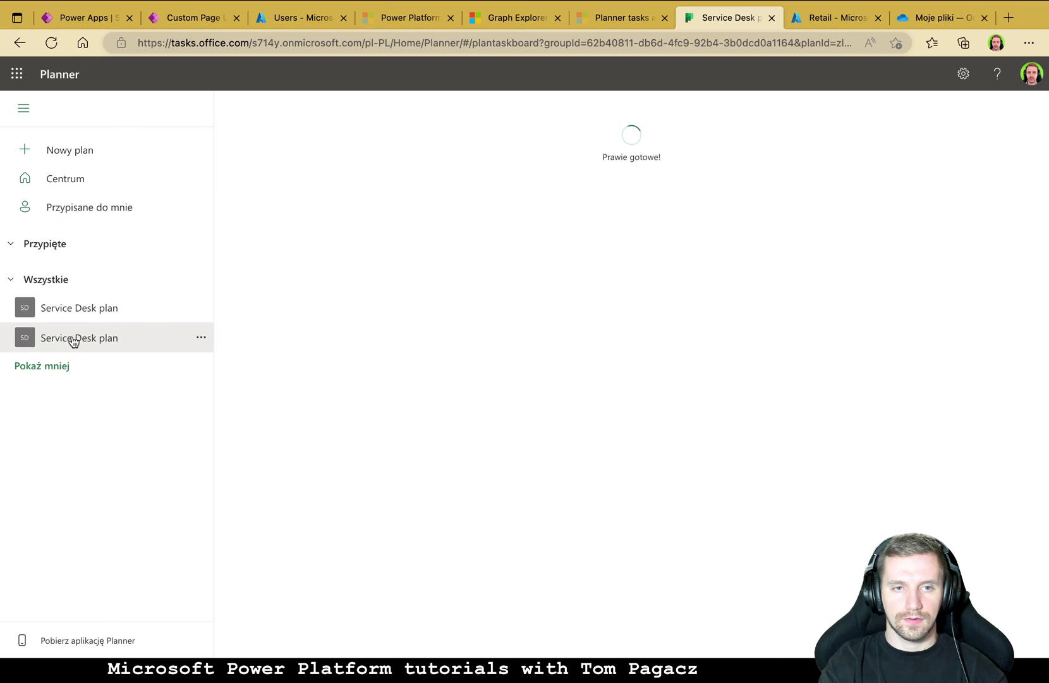